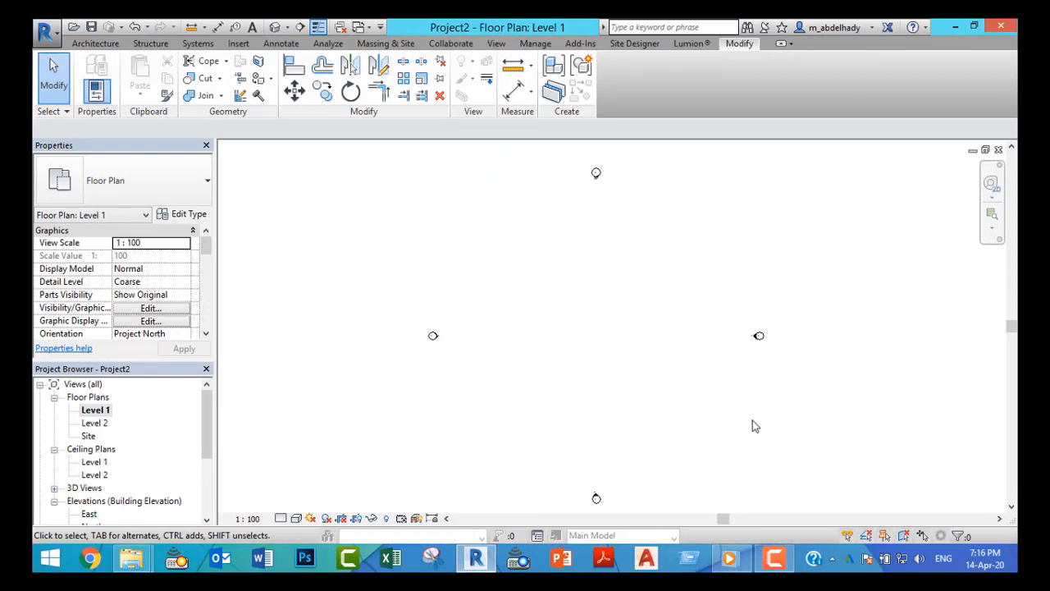
# - Set the project's length units to meters with 2 decimal places
pyautogui.press('u')
pyautogui.press('n')
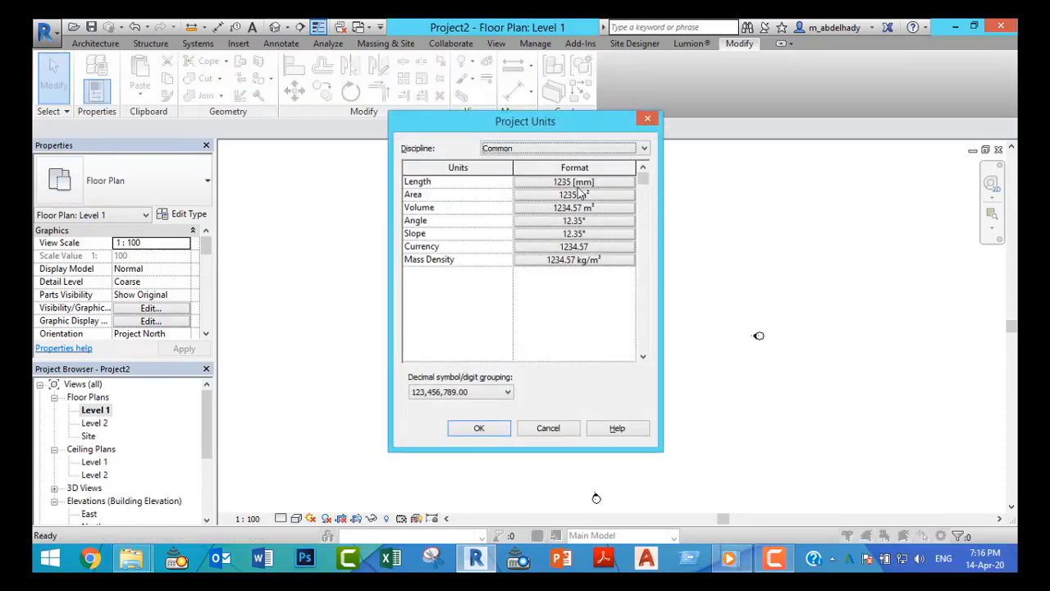
pyautogui.click(576, 182)
pyautogui.click(540, 210)
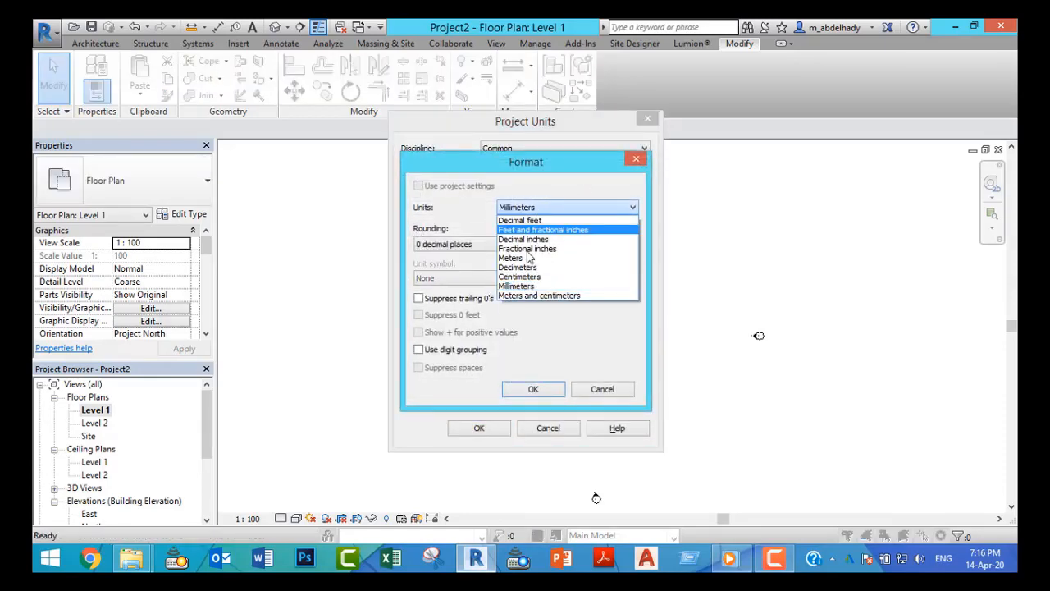
pyautogui.click(520, 261)
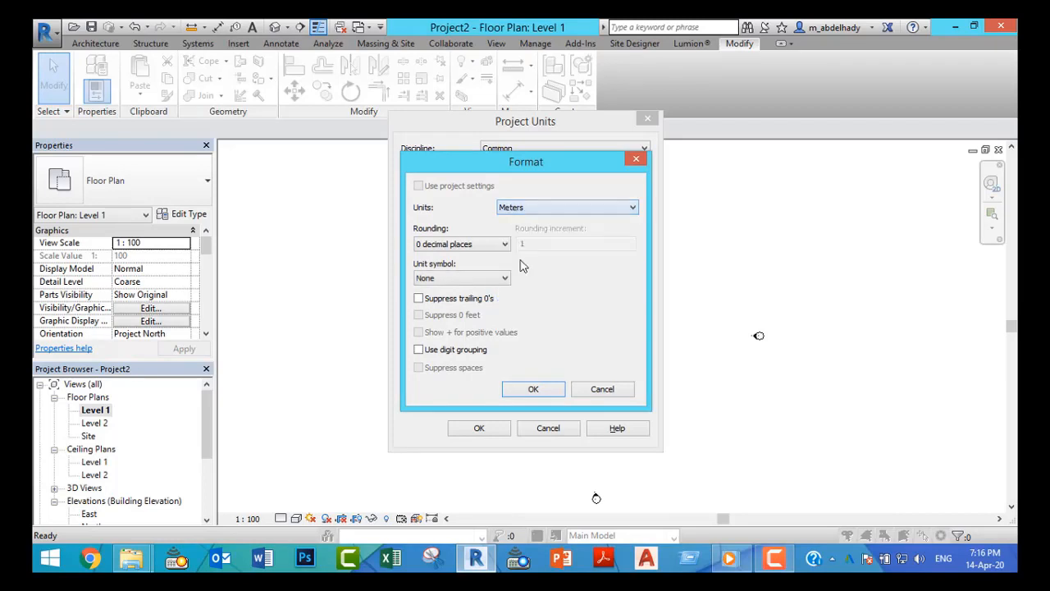
pyautogui.click(444, 245)
pyautogui.click(453, 306)
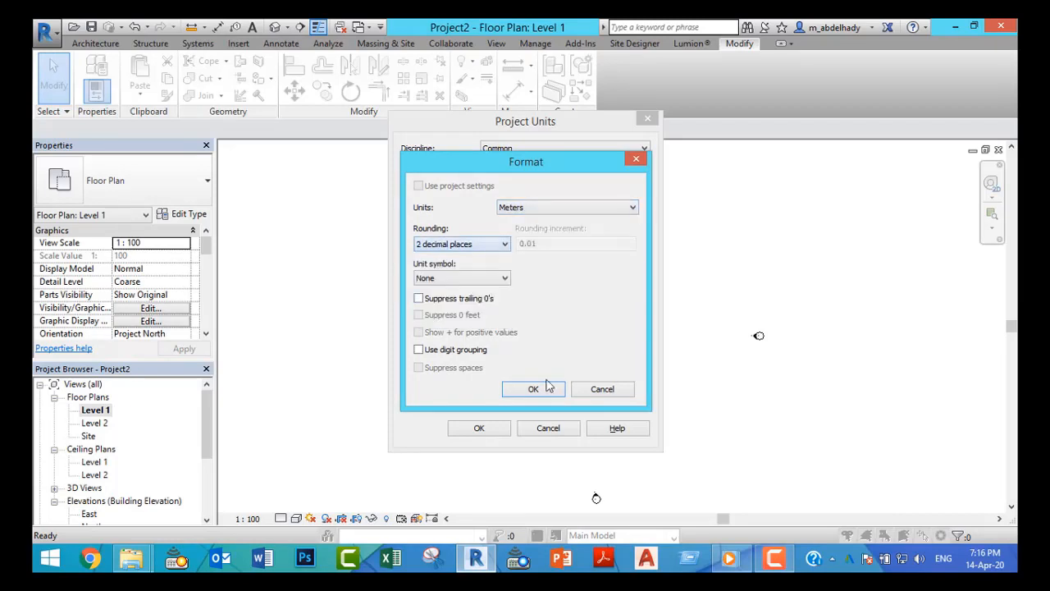
pyautogui.click(533, 389)
pyautogui.click(479, 428)
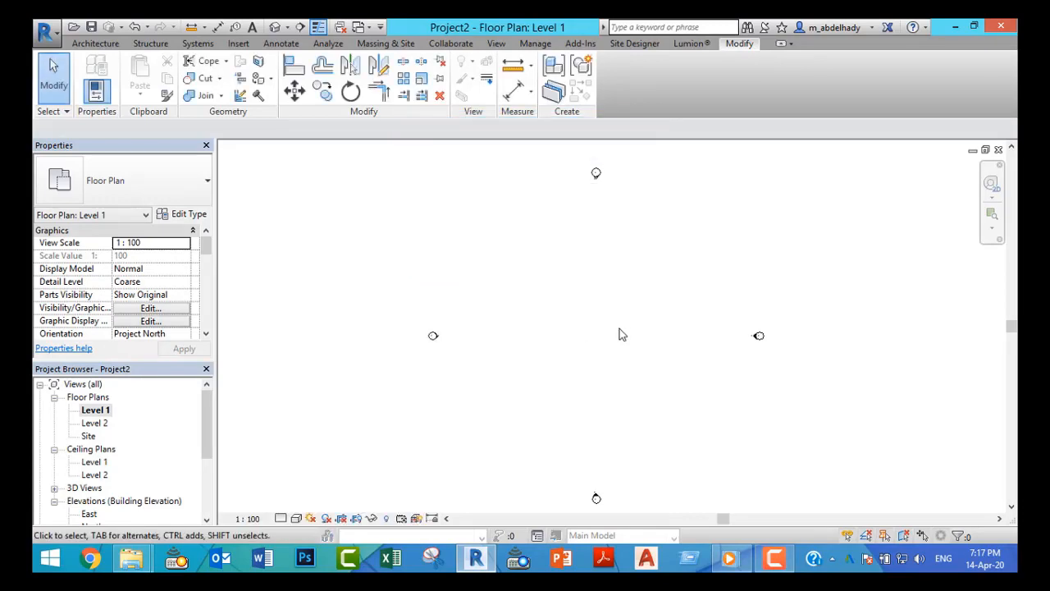
# - Create an in-place model in the Generic Models category, keeping the name Generic Models 1
pyautogui.click(97, 44)
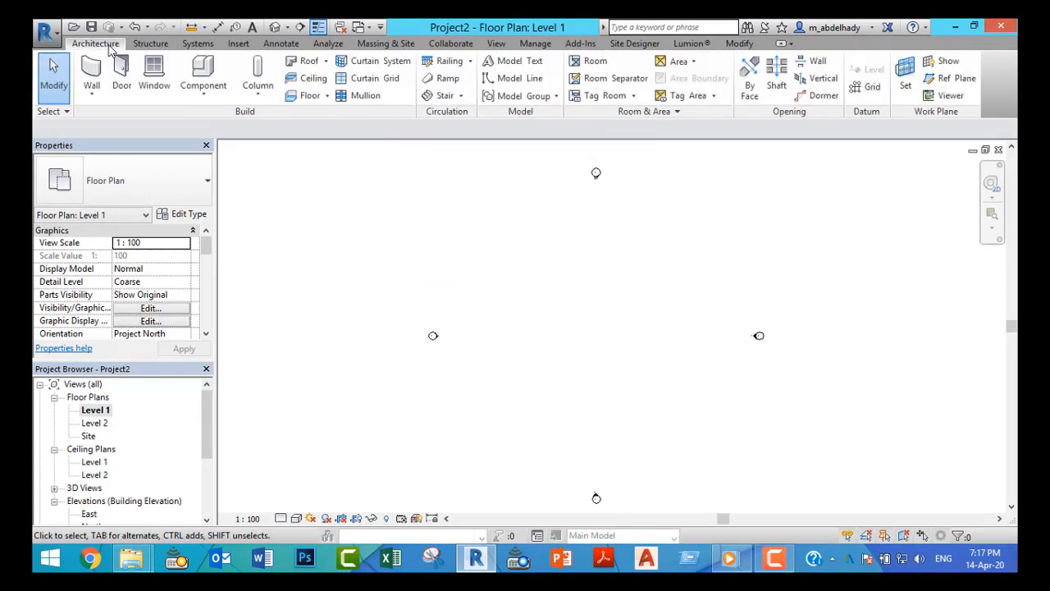
pyautogui.click(207, 96)
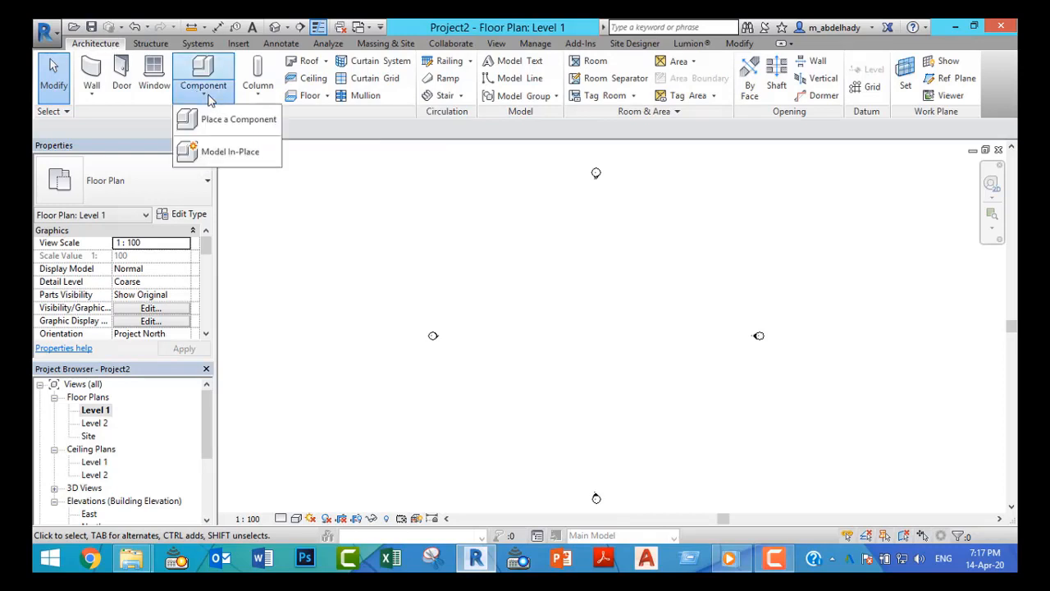
pyautogui.click(253, 161)
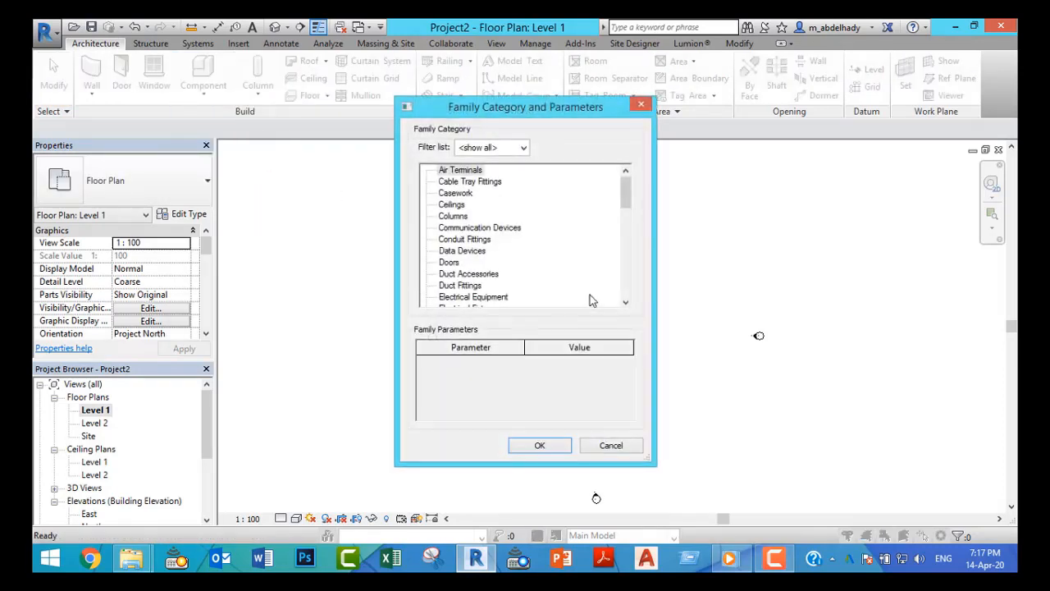
pyautogui.click(476, 252)
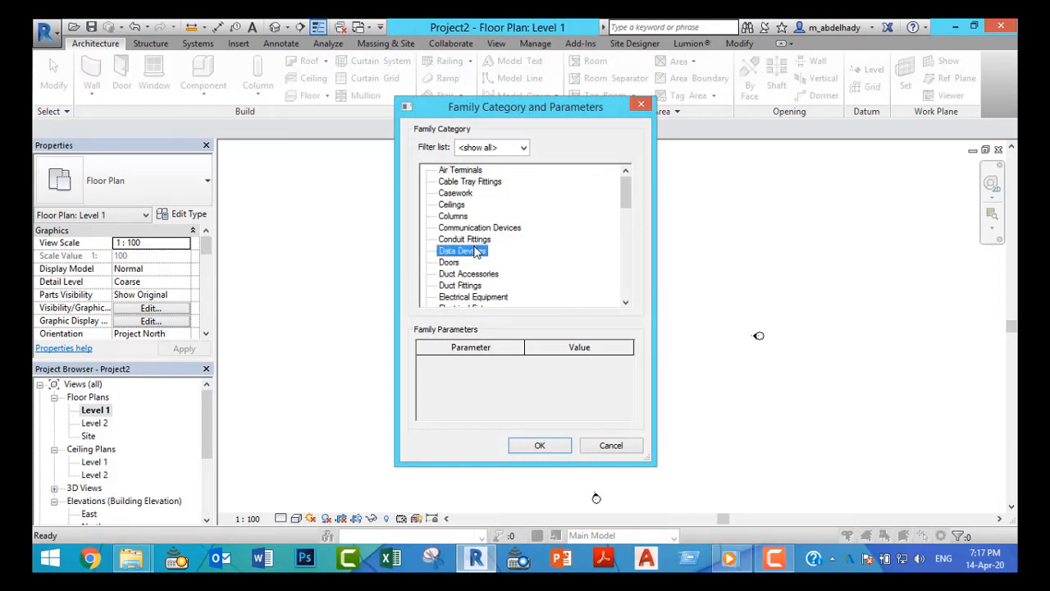
pyautogui.press('g')
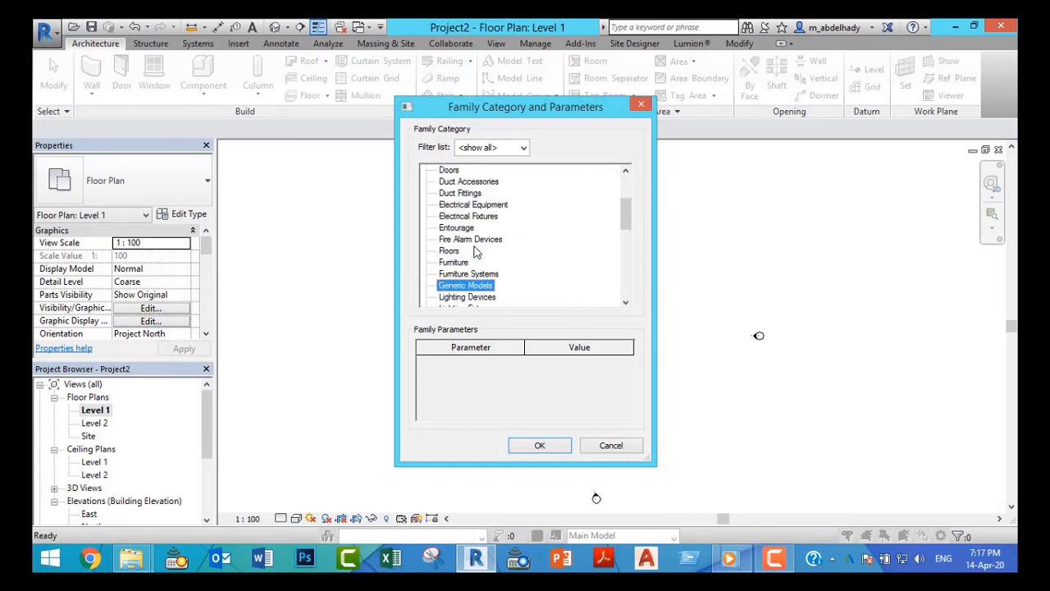
pyautogui.click(539, 447)
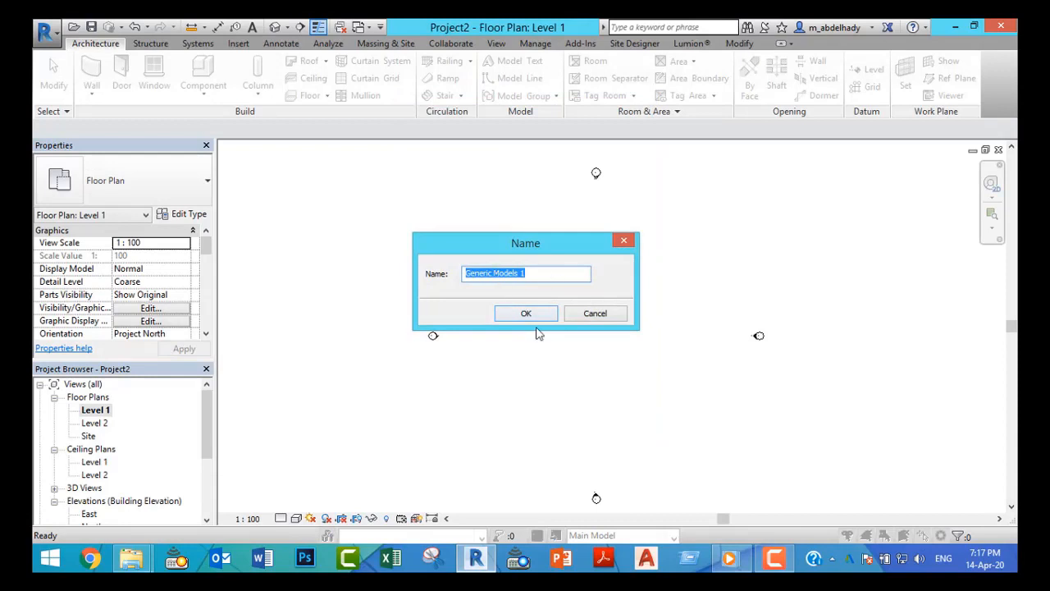
pyautogui.click(535, 317)
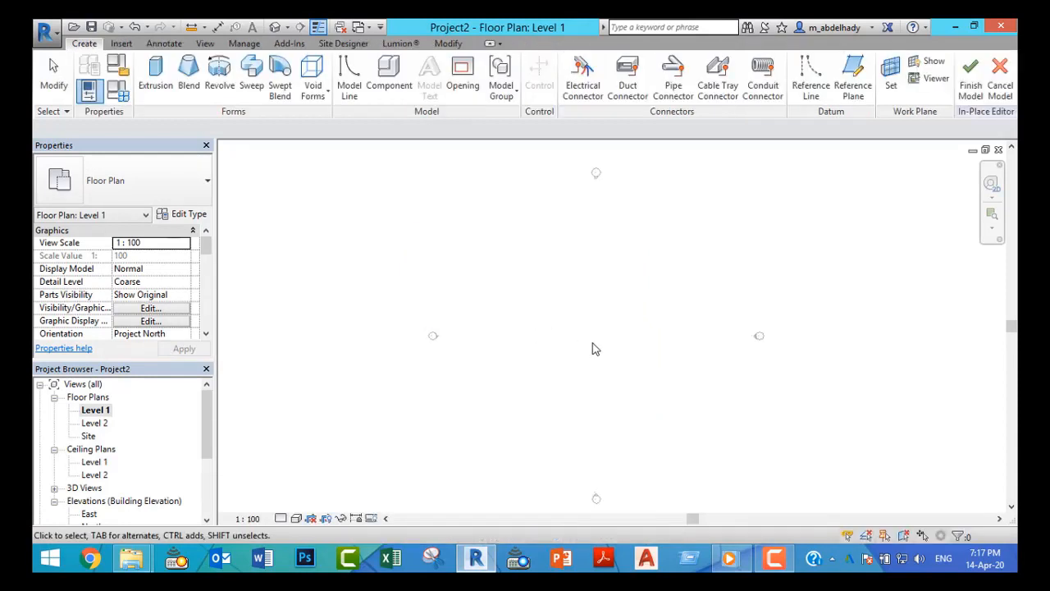
# - Create a 0.25 m deep extrusion from an elongated vertical rectangle sketched inside the elevation markers, near the east one
pyautogui.moveTo(561, 318); pyautogui.dragTo(559, 318, button='middle')
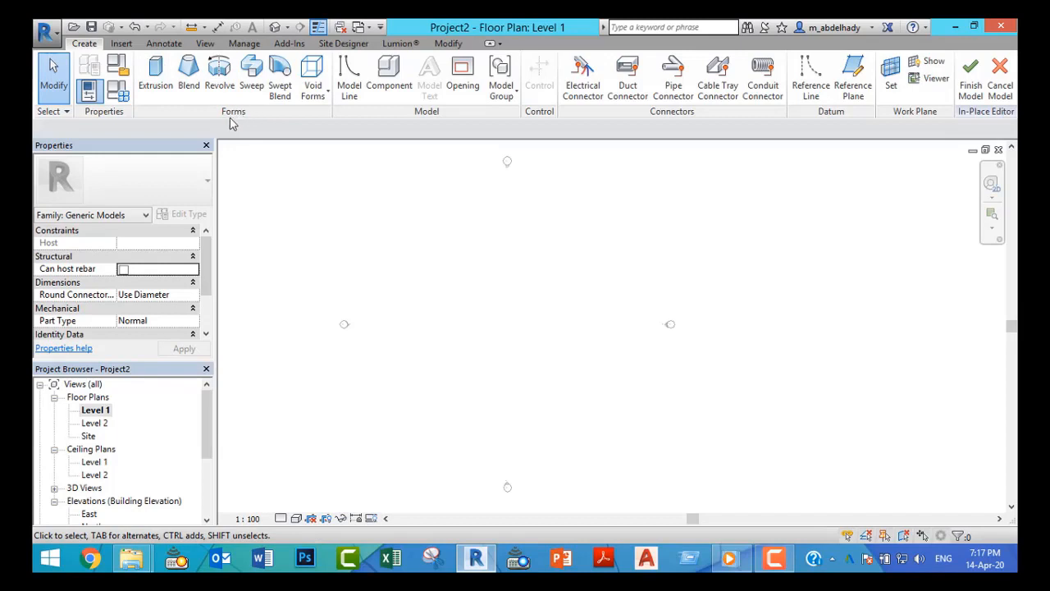
pyautogui.click(156, 91)
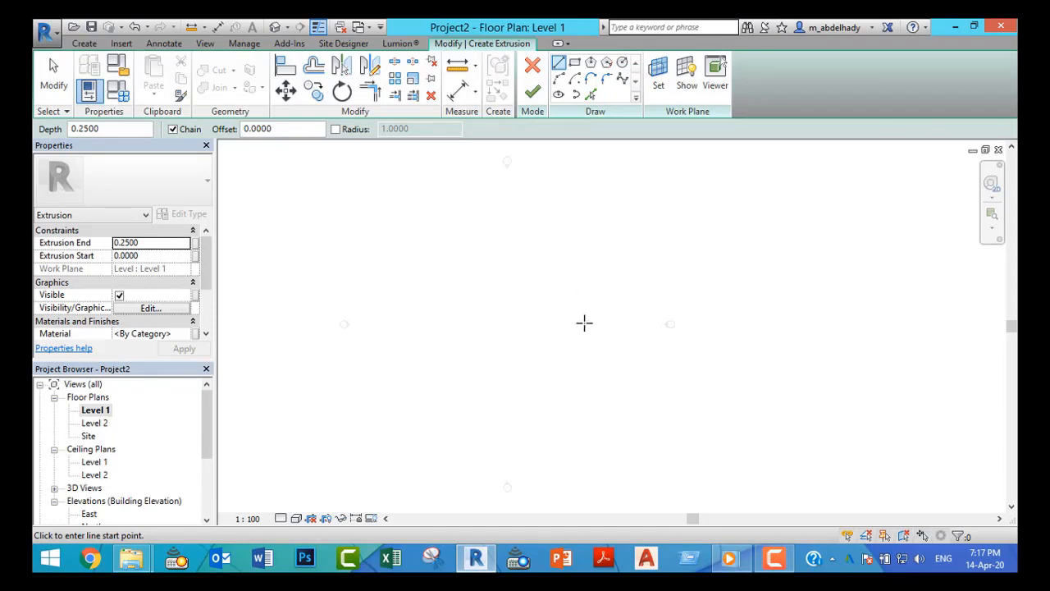
pyautogui.click(574, 63)
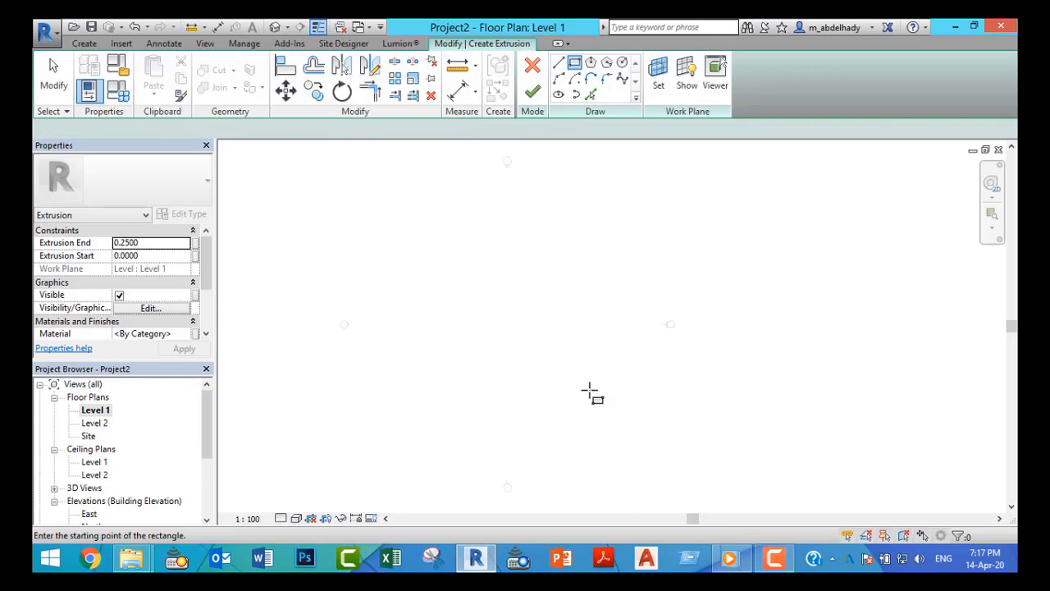
pyautogui.click(638, 286)
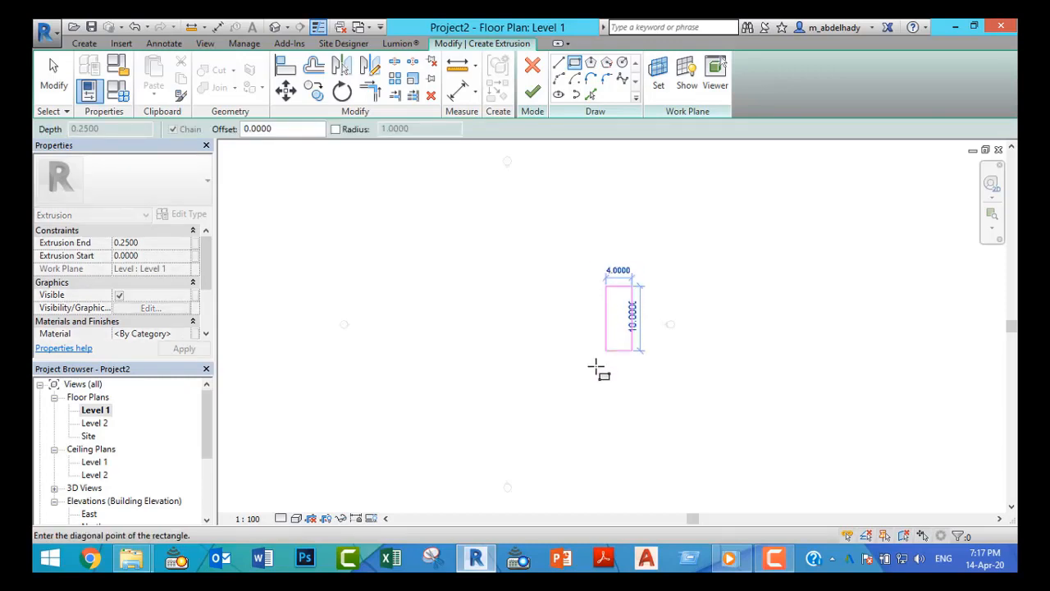
pyautogui.click(593, 390)
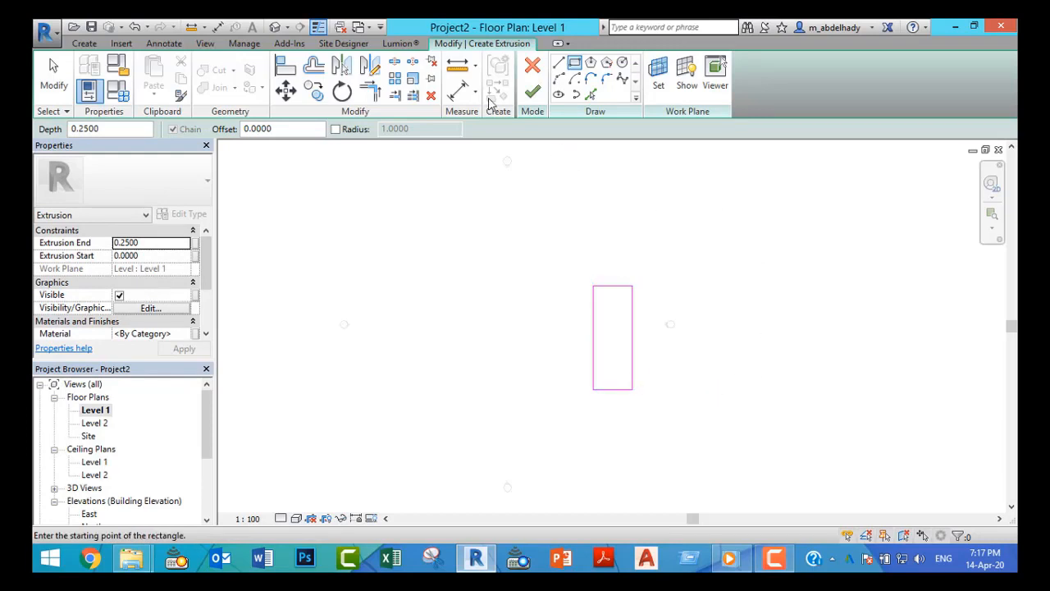
pyautogui.click(533, 91)
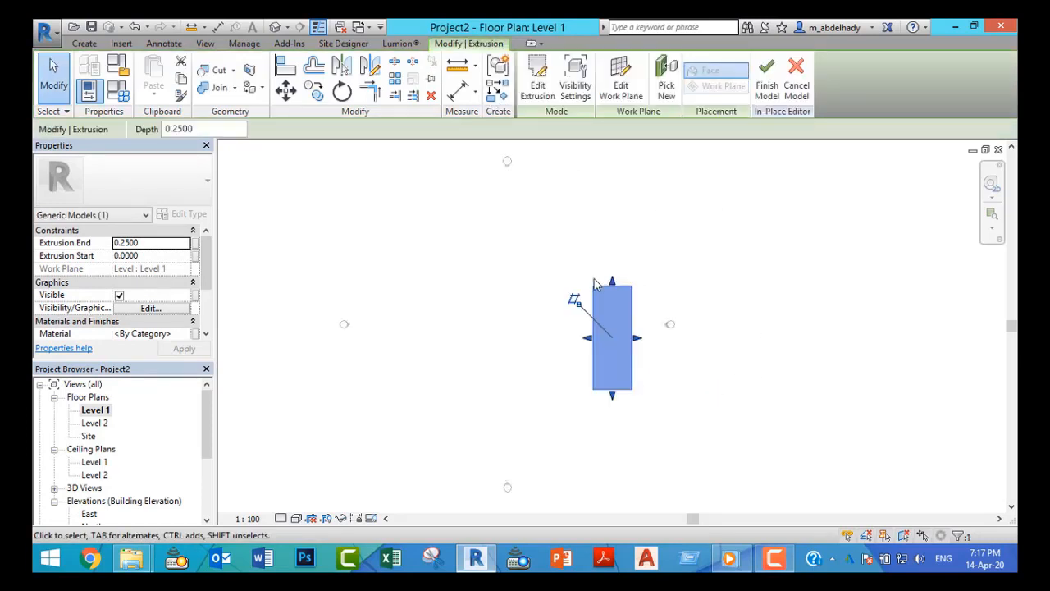
# - Open the default 3D view and stretch the extrusion's top face upward to a depth of about 2.87 m
pyautogui.click(275, 29)
pyautogui.click(586, 389)
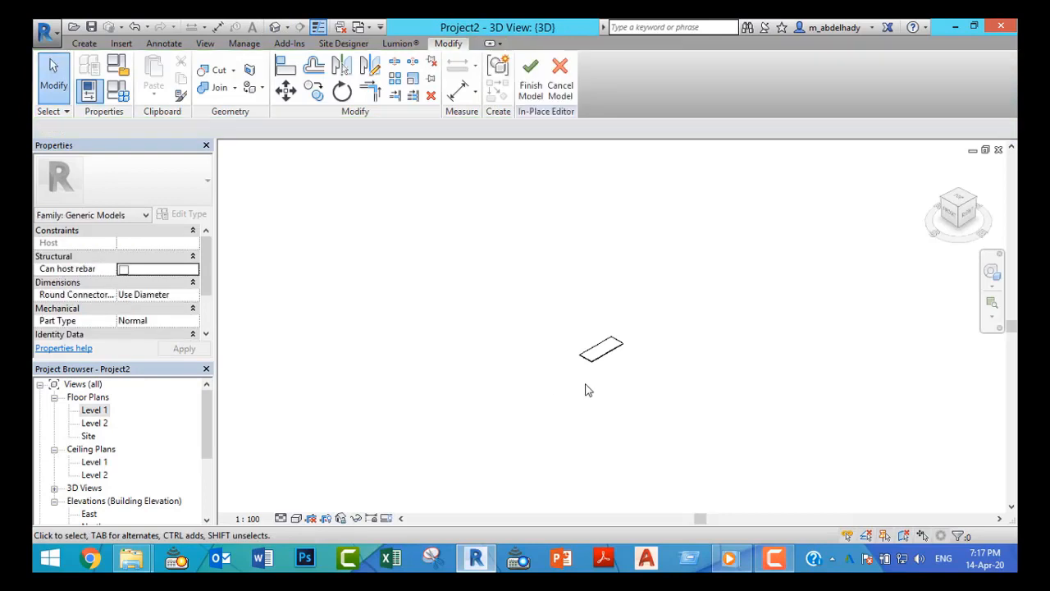
pyautogui.scroll(3, 608, 364)
pyautogui.moveTo(600, 350); pyautogui.dragTo(588, 407, button='middle')
pyautogui.scroll(2, 588, 407)
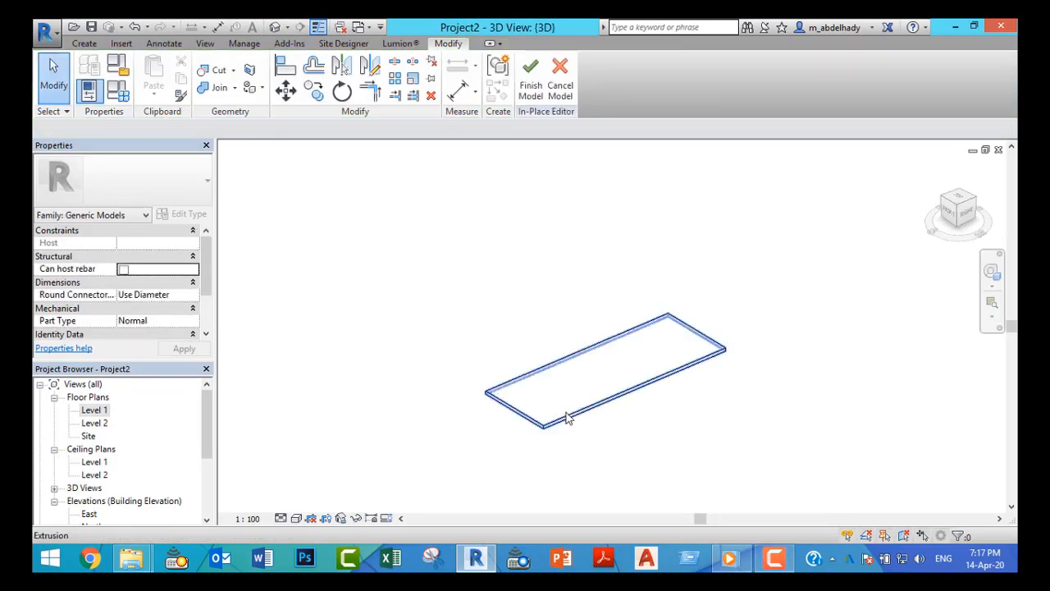
pyautogui.click(568, 417)
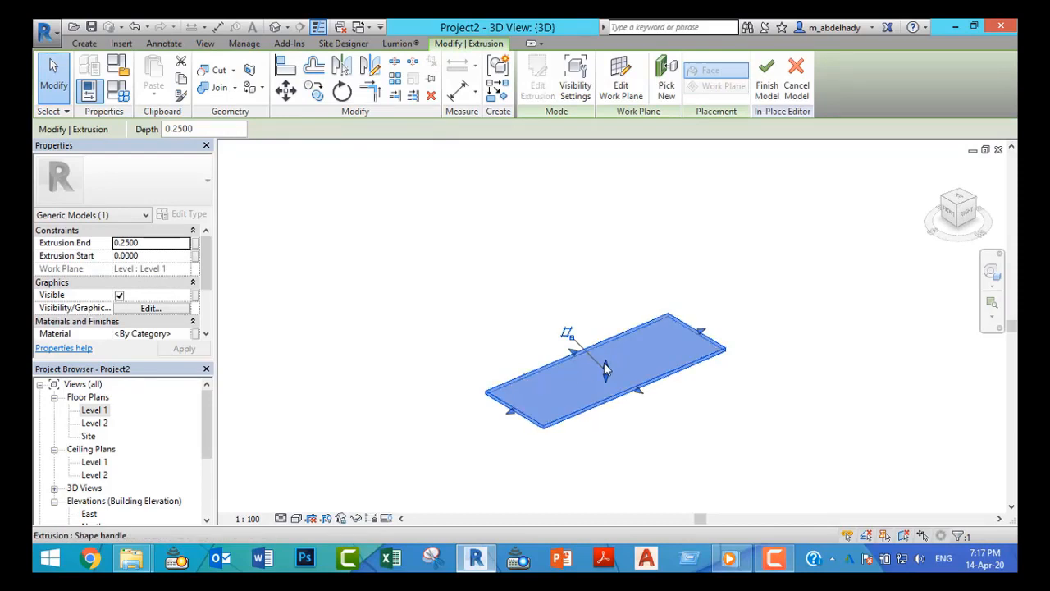
pyautogui.moveTo(604, 369); pyautogui.dragTo(606, 332)
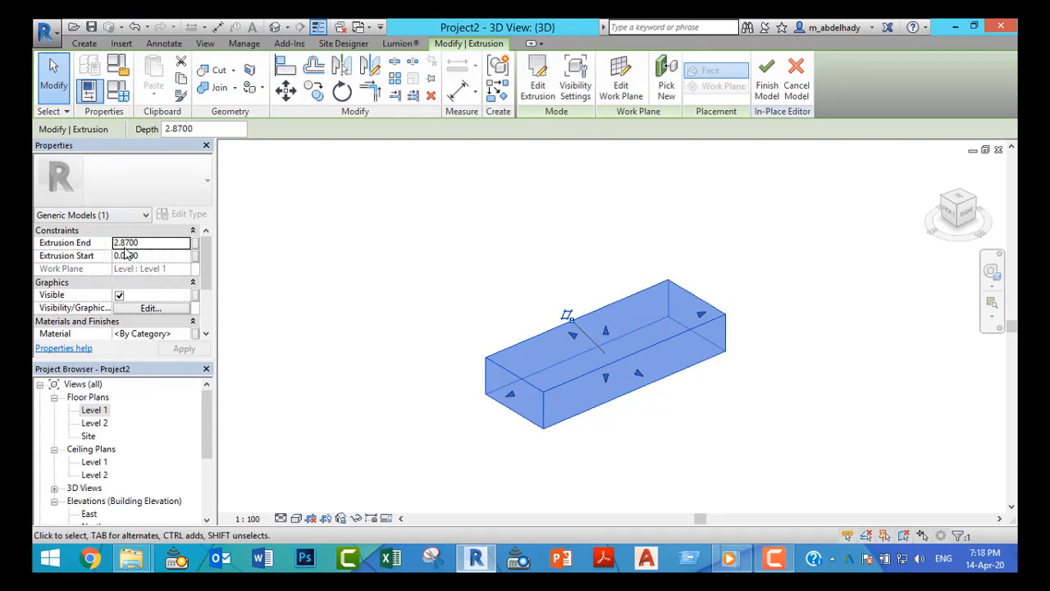
# - Set the Extrusion End to 5 m and stretch two side faces outward to about 12.5 m wide by 22.2 m long
pyautogui.click(158, 245)
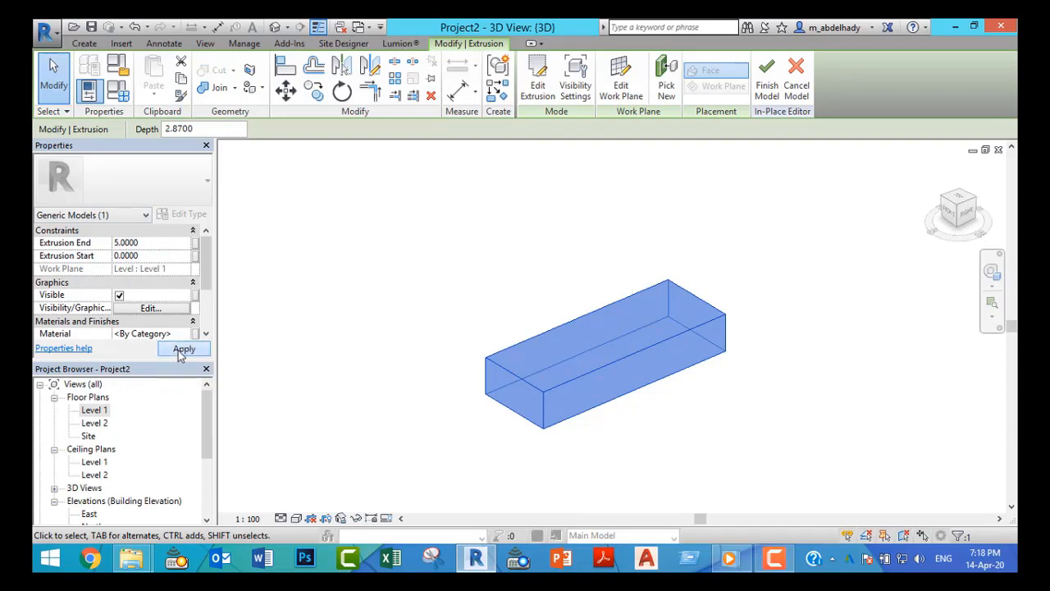
pyautogui.click(182, 349)
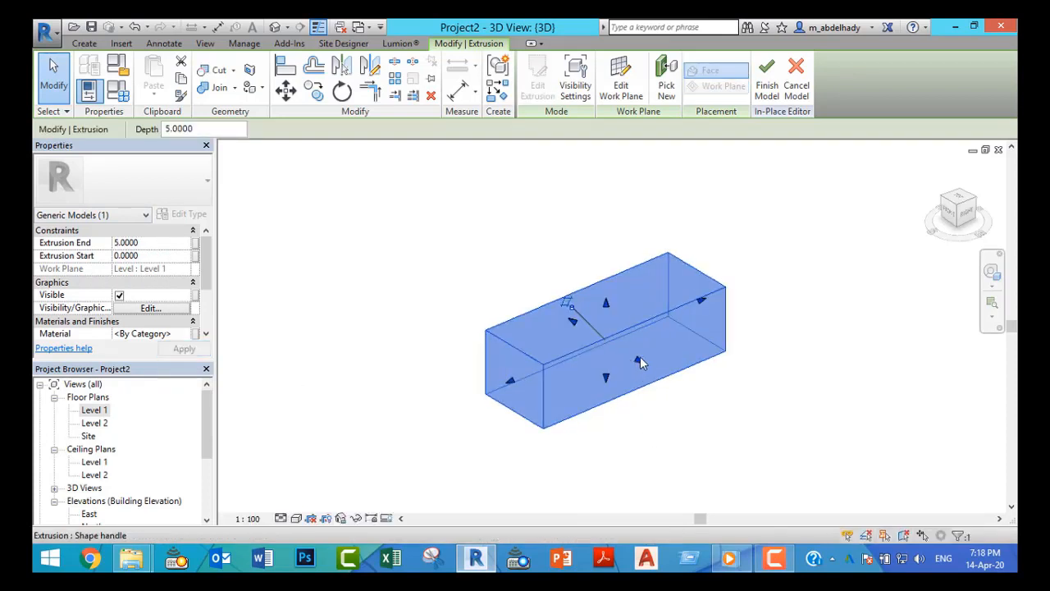
pyautogui.moveTo(640, 359); pyautogui.dragTo(709, 376)
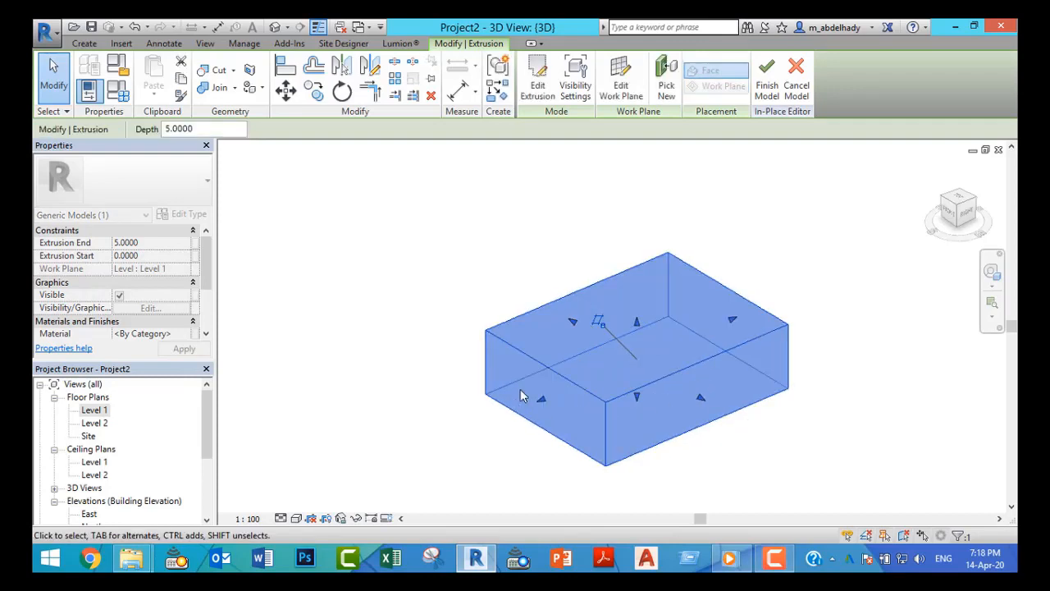
pyautogui.moveTo(541, 399); pyautogui.dragTo(475, 429)
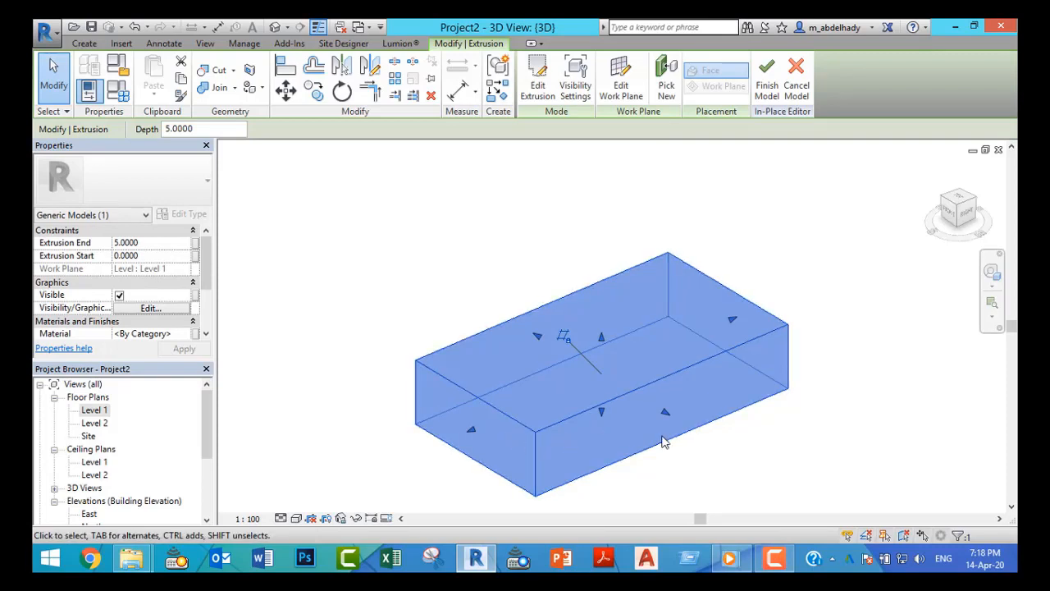
# - Edit the extrusion's sketch and set the rectangle's width between its long sides to 5 m
pyautogui.click(539, 82)
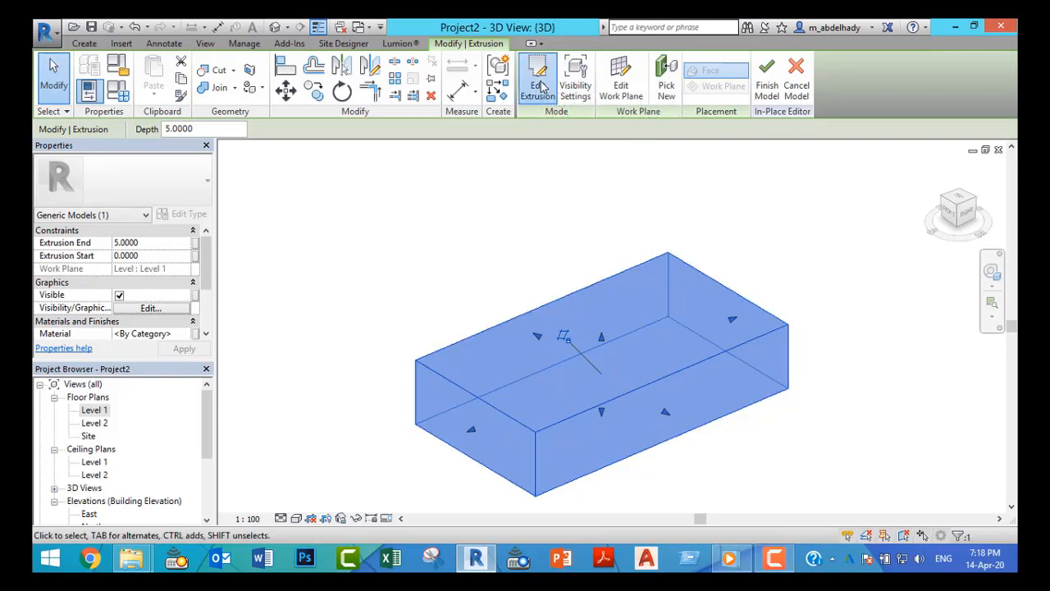
pyautogui.click(621, 344)
pyautogui.click(755, 336)
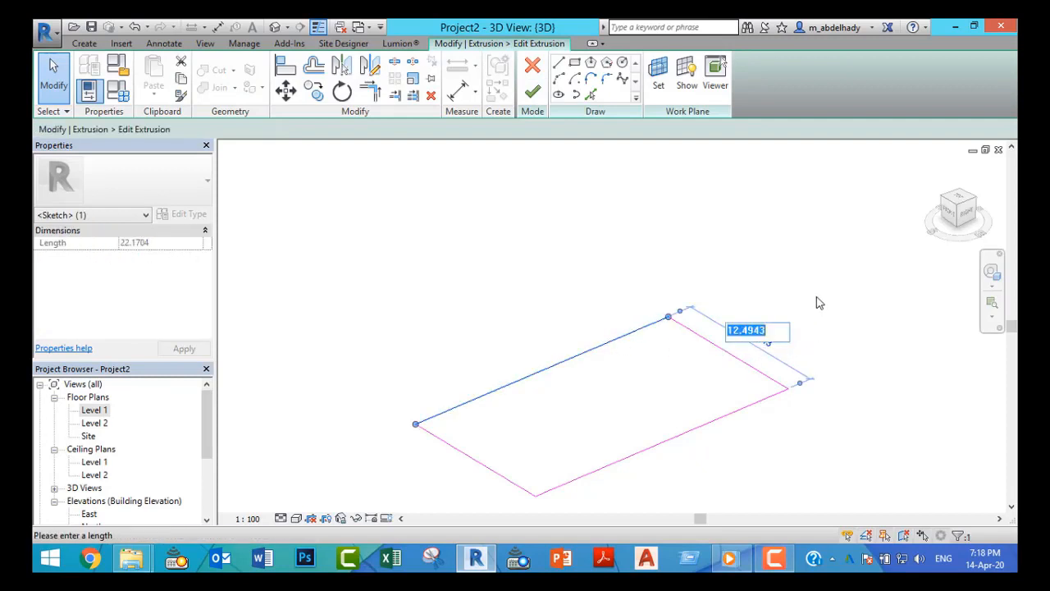
pyautogui.write('5')
pyautogui.press('Return')
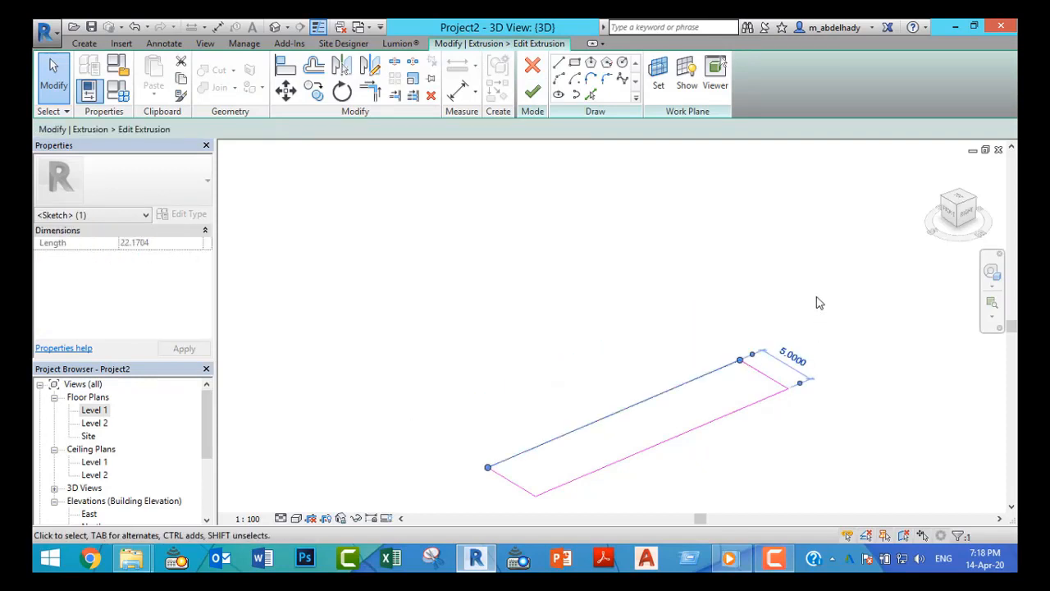
# - Set the sketch rectangle's length to 15 m and finish editing the extrusion
pyautogui.click(610, 468)
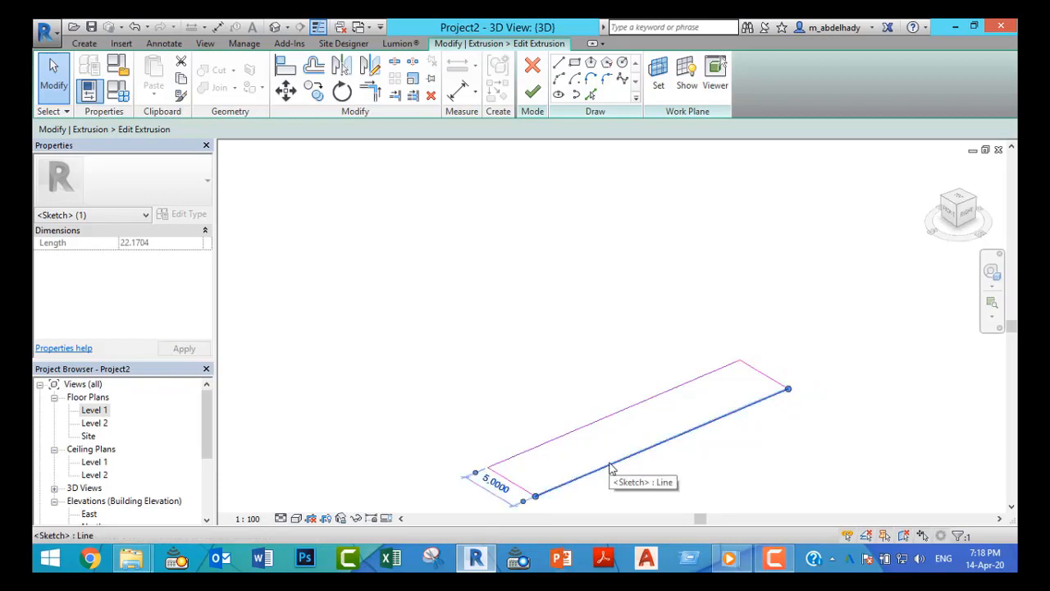
pyautogui.click(564, 453)
pyautogui.click(560, 438)
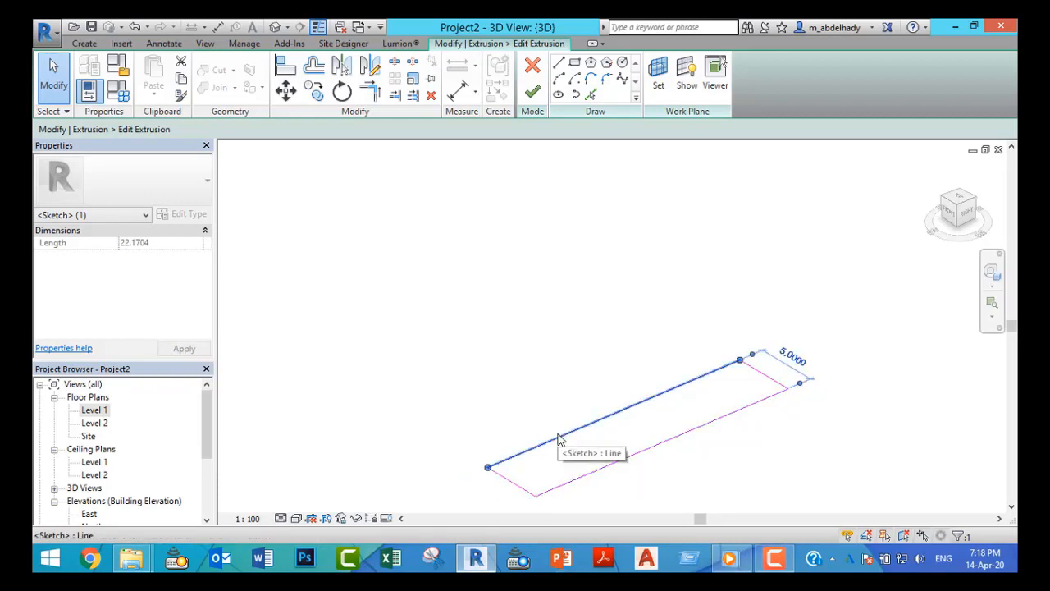
pyautogui.click(523, 488)
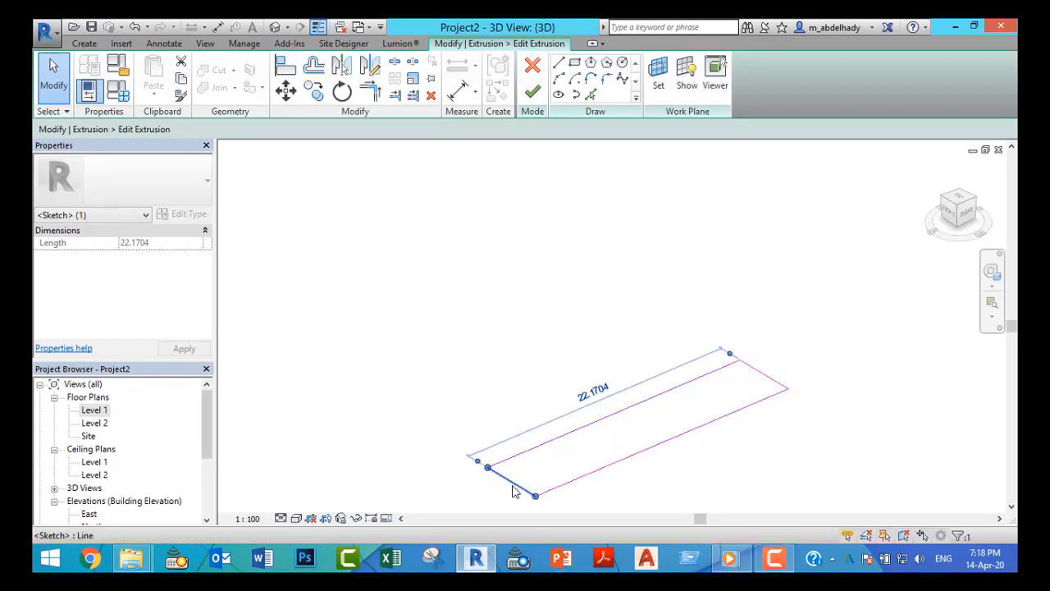
pyautogui.click(584, 391)
pyautogui.write('15')
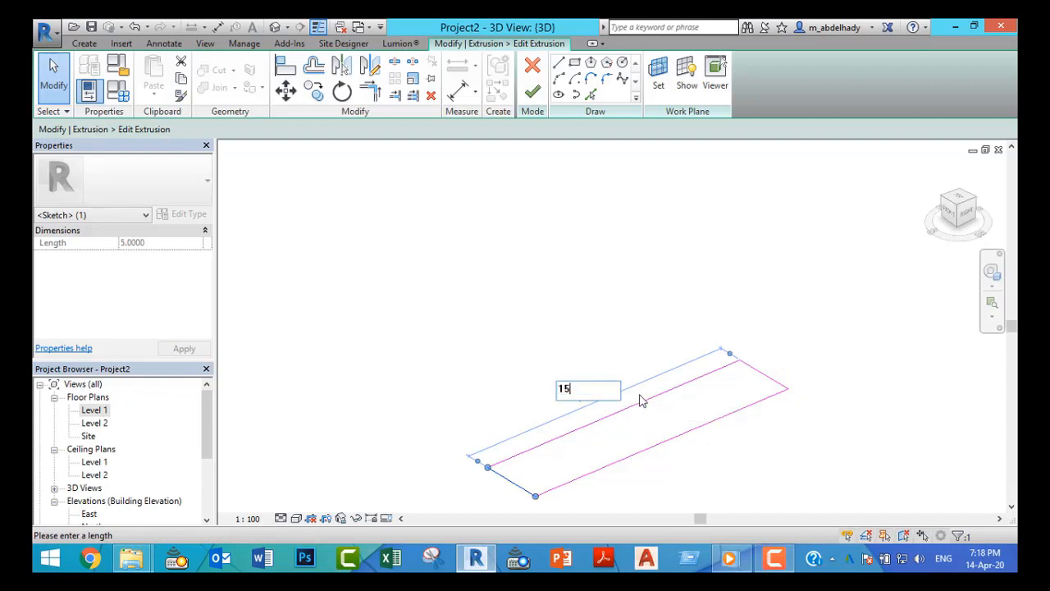
pyautogui.press('Return')
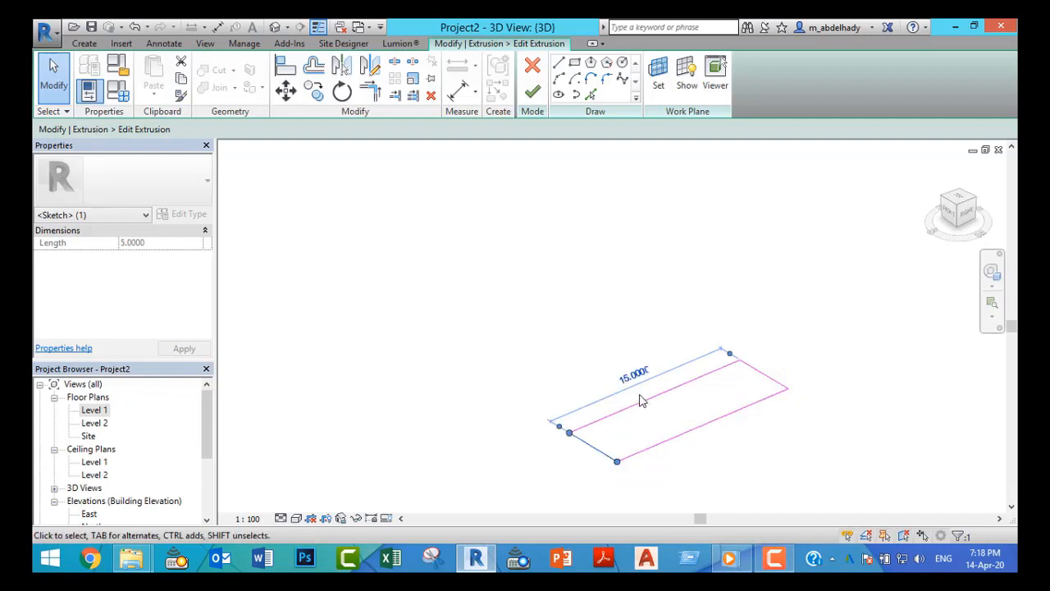
pyautogui.click(534, 95)
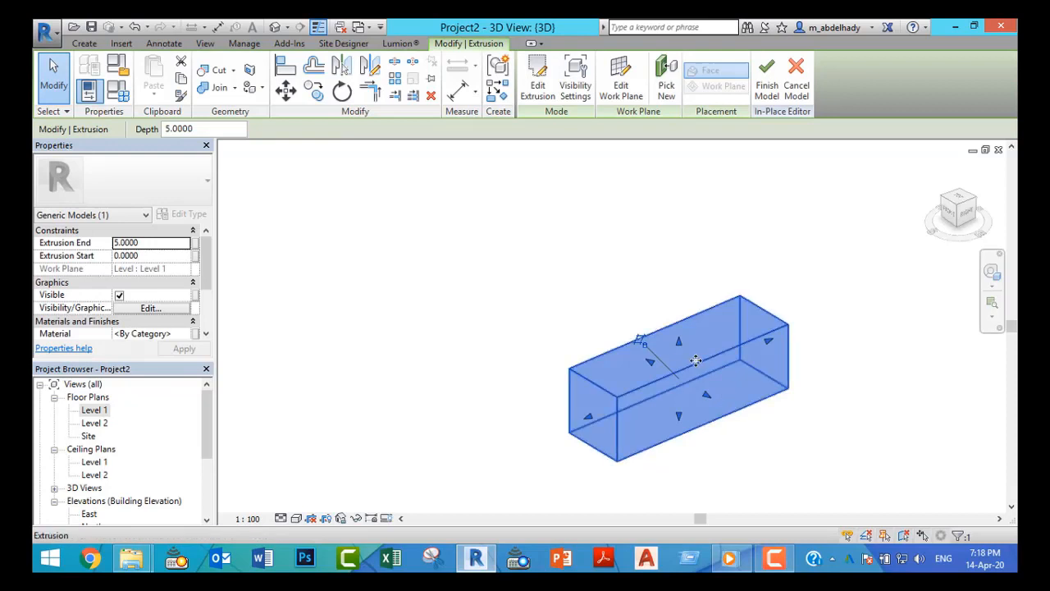
# - Finish the in-place model of the box extrusion
pyautogui.keyDown('shift'); pyautogui.moveTo(696, 360); pyautogui.dragTo(802, 425, button='middle'); pyautogui.keyUp('shift')
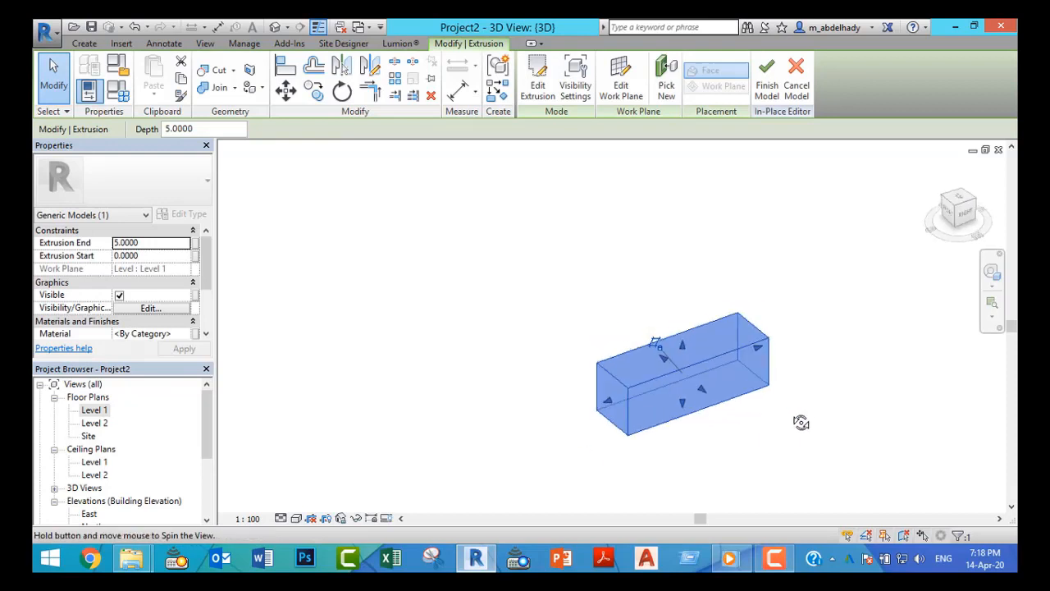
pyautogui.click(766, 86)
pyautogui.click(736, 317)
pyautogui.moveTo(736, 317); pyautogui.dragTo(700, 293, button='middle')
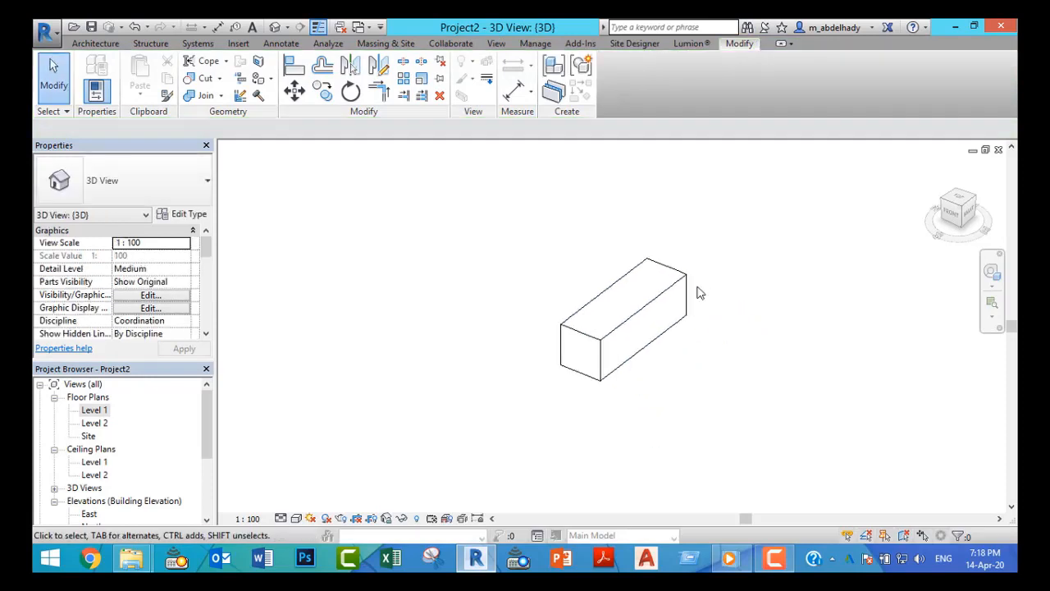
pyautogui.scroll(1, 700, 293)
pyautogui.moveTo(635, 293); pyautogui.dragTo(738, 324, button='middle')
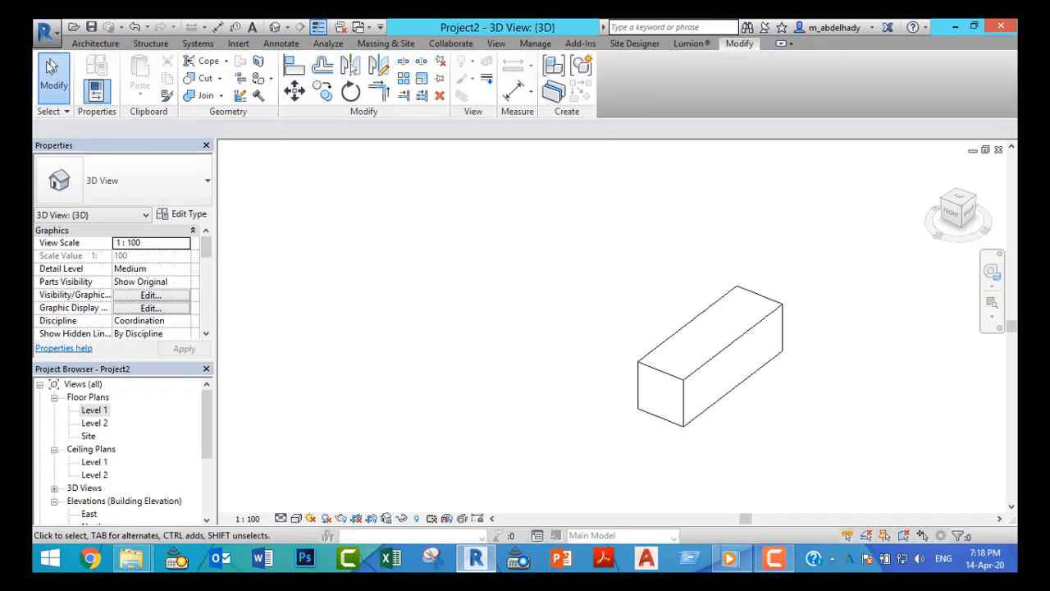
# - Create an in-place model in the Generic Models category named Generic Models 2 and open the Level 1 floor plan
pyautogui.click(95, 43)
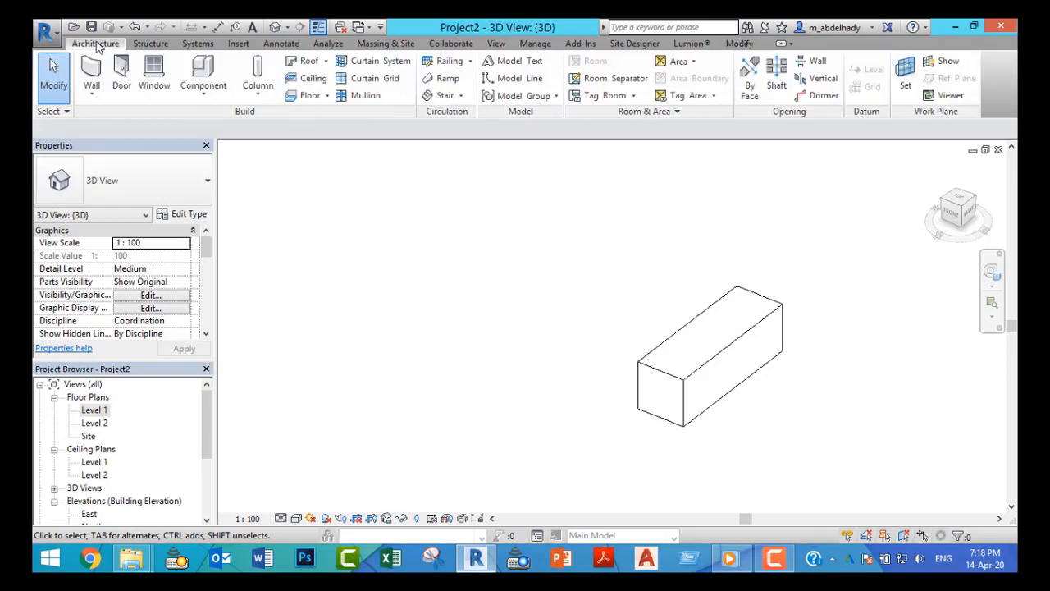
pyautogui.click(201, 94)
pyautogui.click(240, 154)
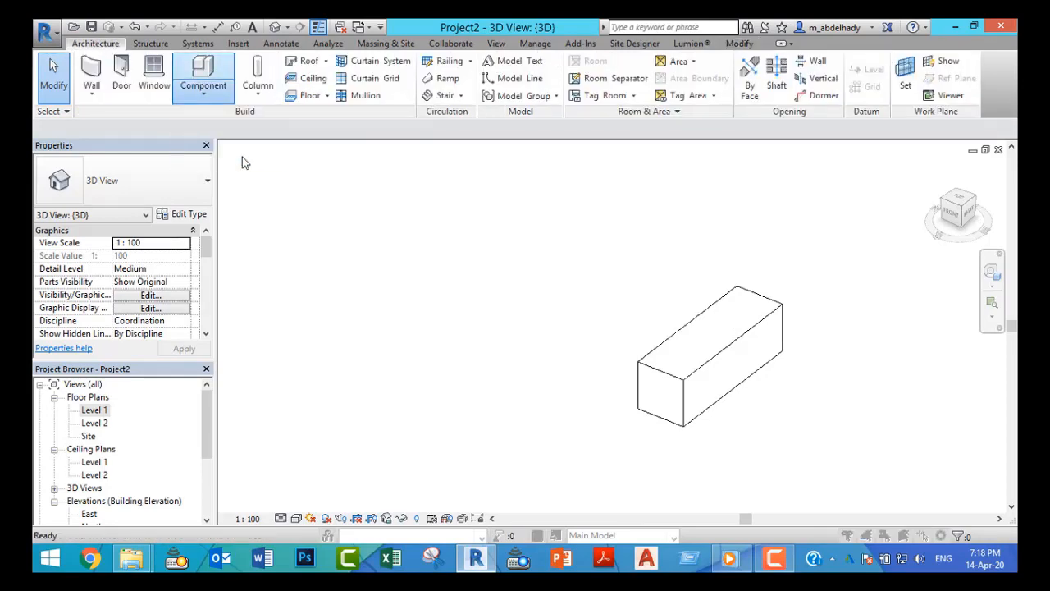
pyautogui.click(459, 241)
pyautogui.press('g')
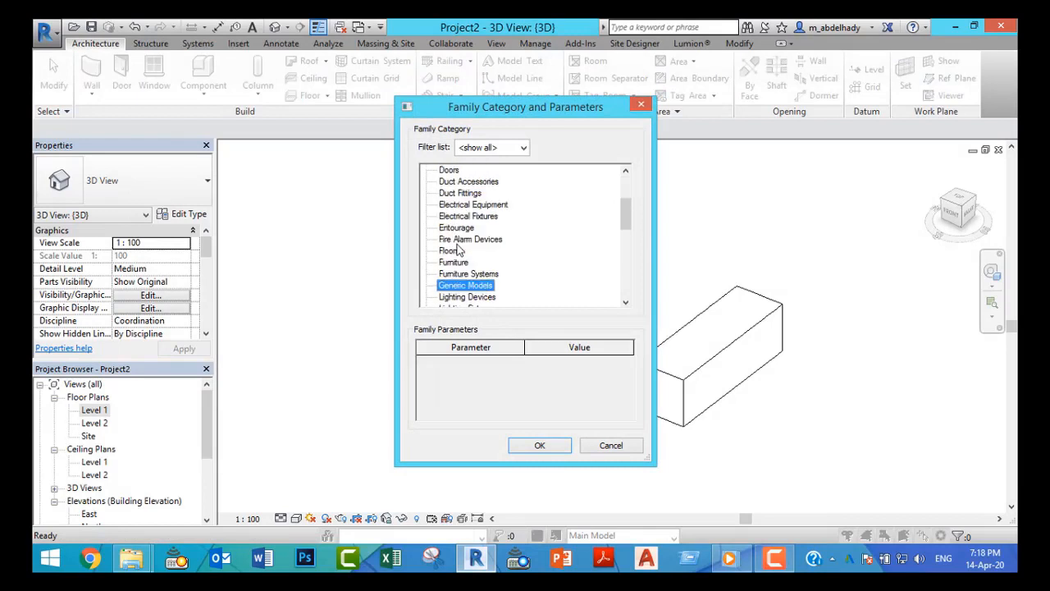
pyautogui.click(538, 445)
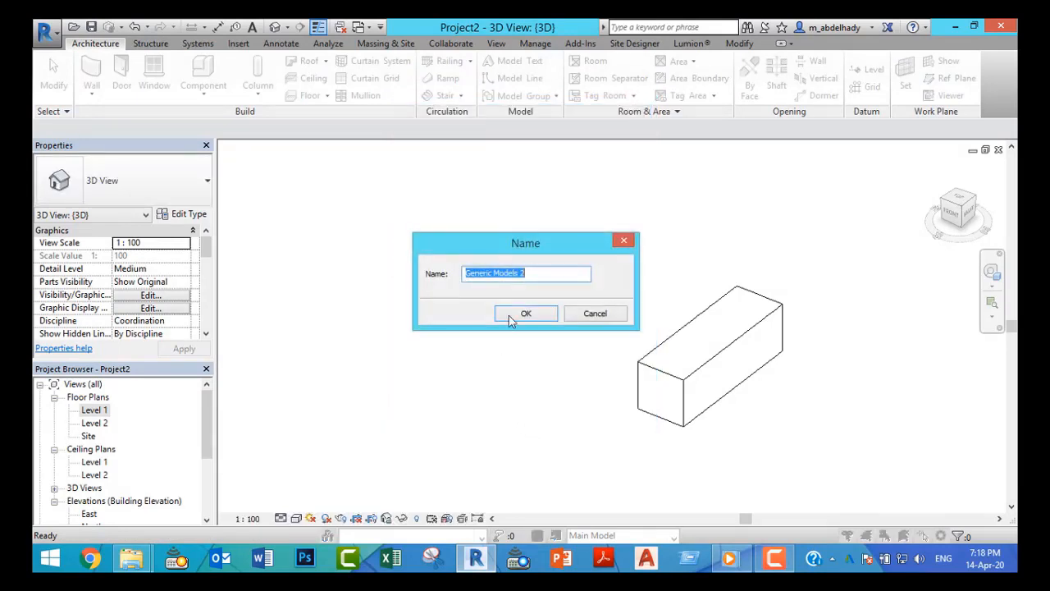
pyautogui.click(526, 314)
pyautogui.click(94, 411)
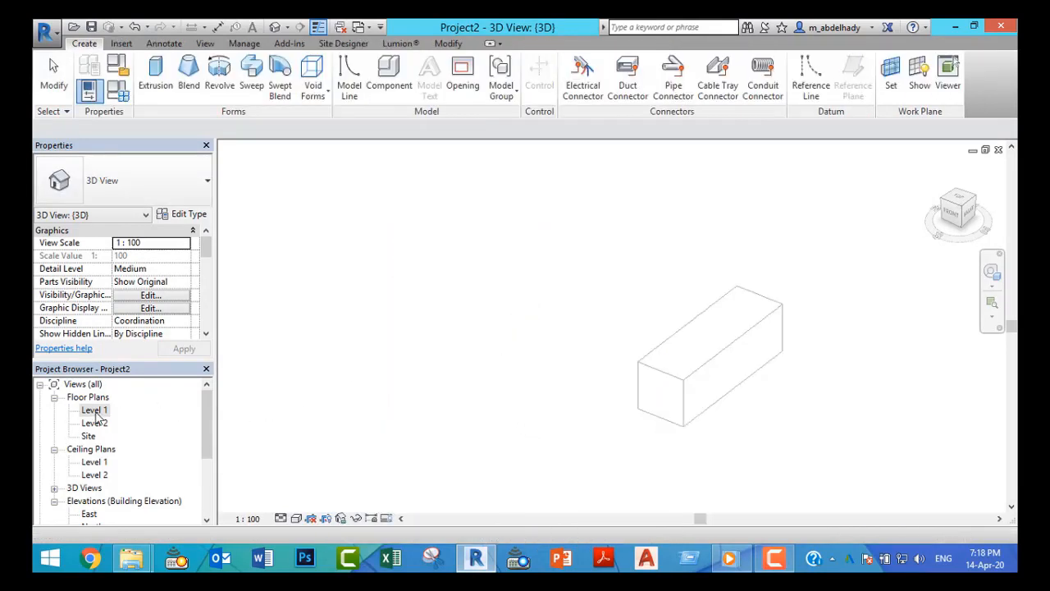
pyautogui.doubleClick(95, 410)
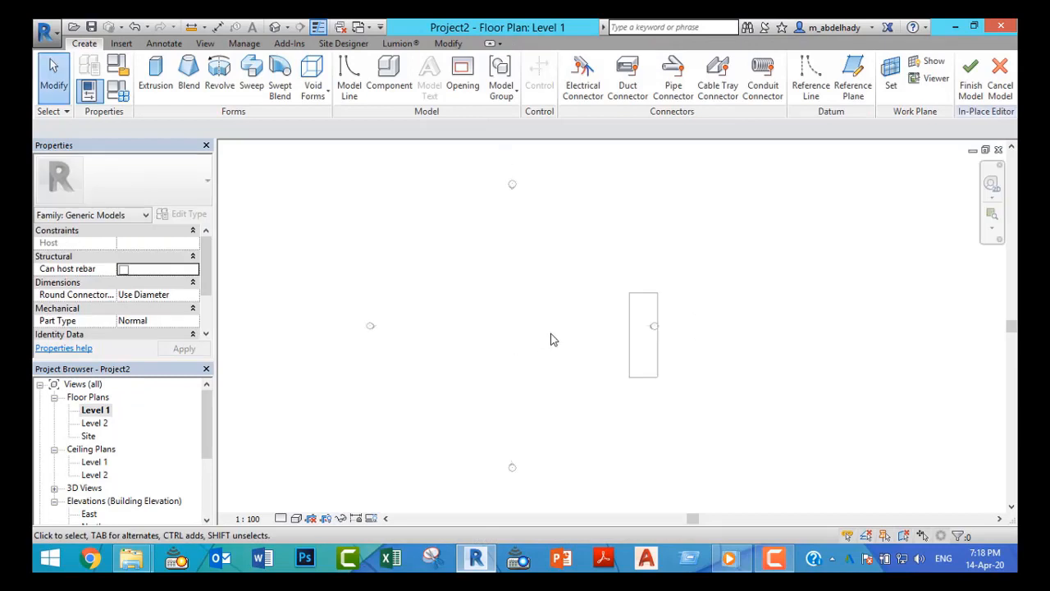
pyautogui.scroll(1, 581, 329)
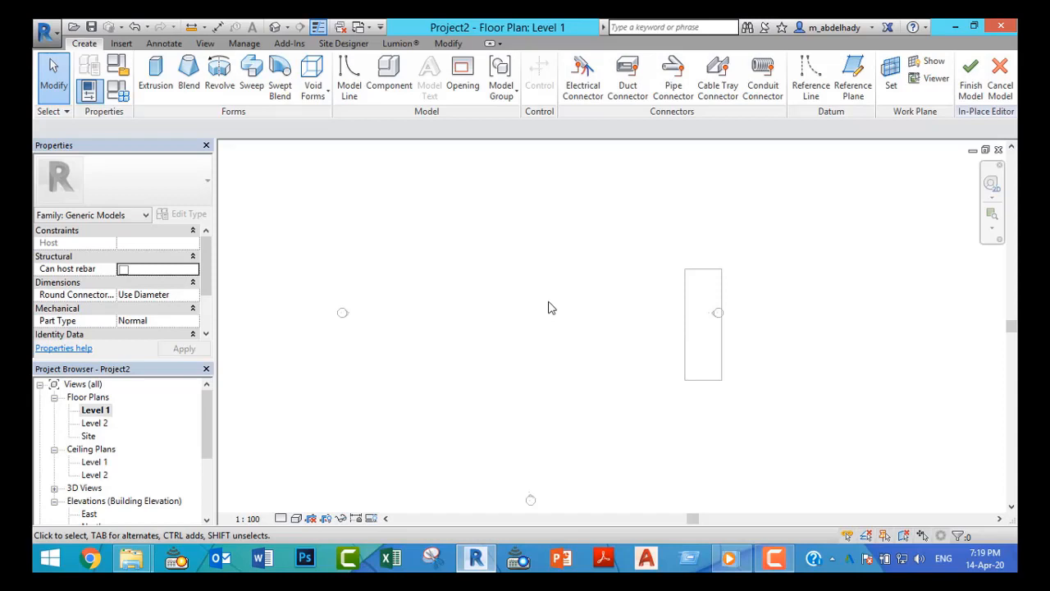
# - Start an extrusion and sketch an upright rectangle about 5 m wide by 16 m long beside the existing box
pyautogui.click(155, 75)
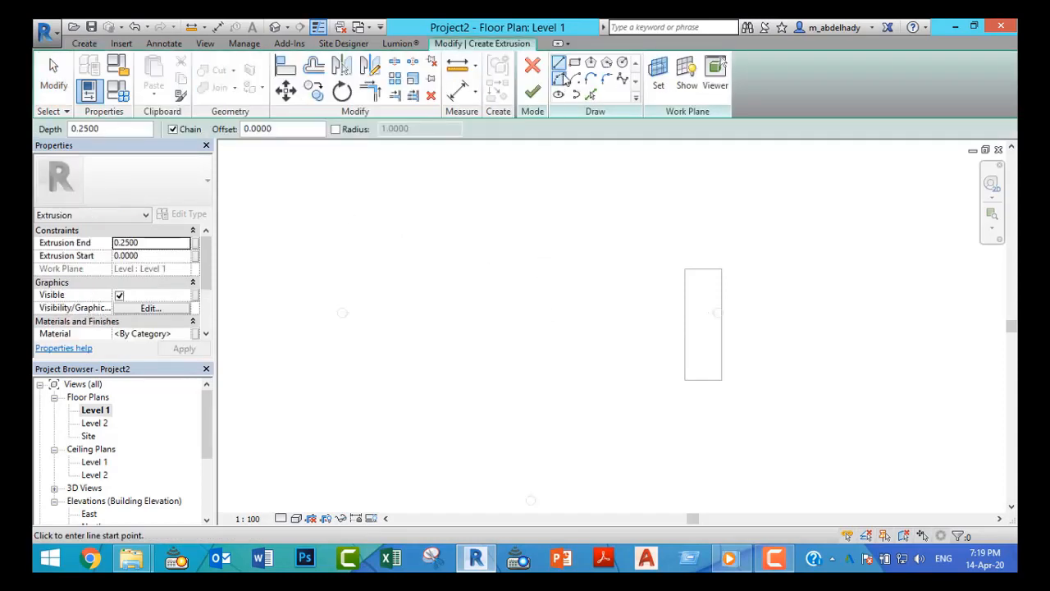
pyautogui.click(575, 63)
pyautogui.click(587, 269)
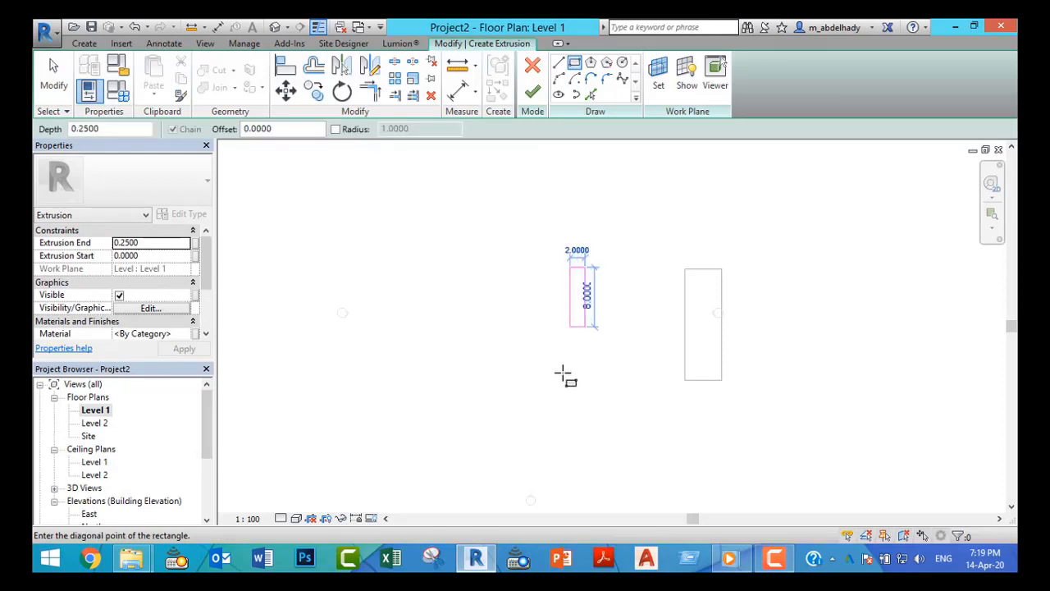
pyautogui.click(548, 385)
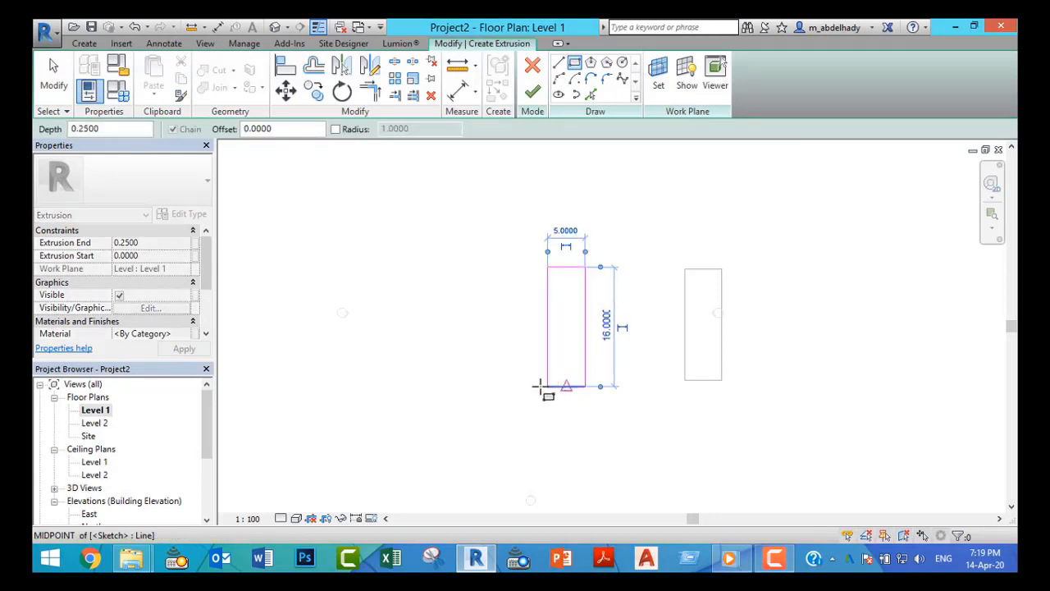
# - Sketch a rectangle about 16 m by 5 m sharing the first rectangle's long edge and try to finish the extrusion
pyautogui.click(548, 304)
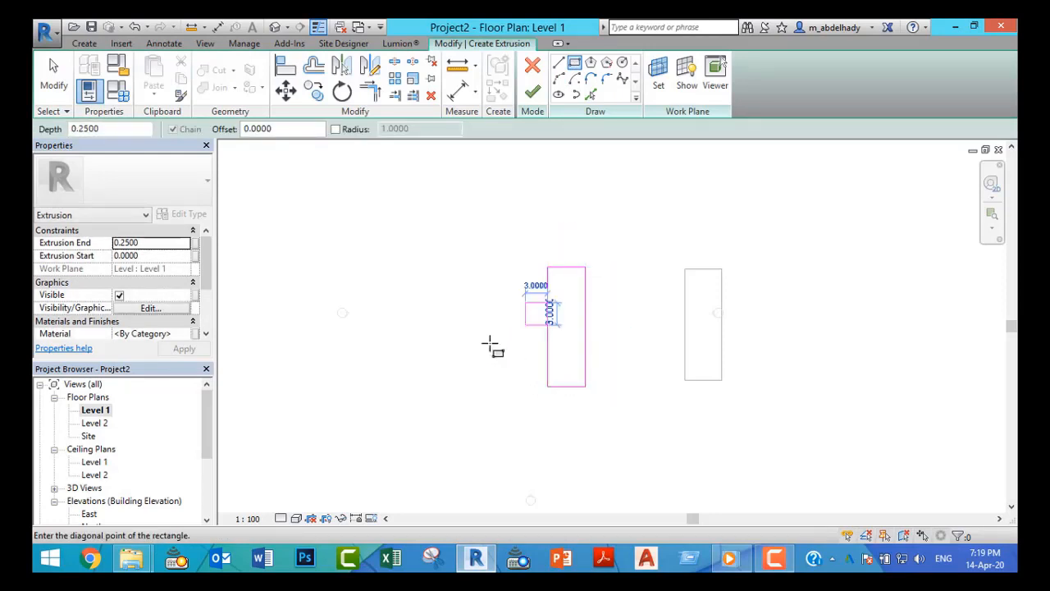
pyautogui.click(426, 339)
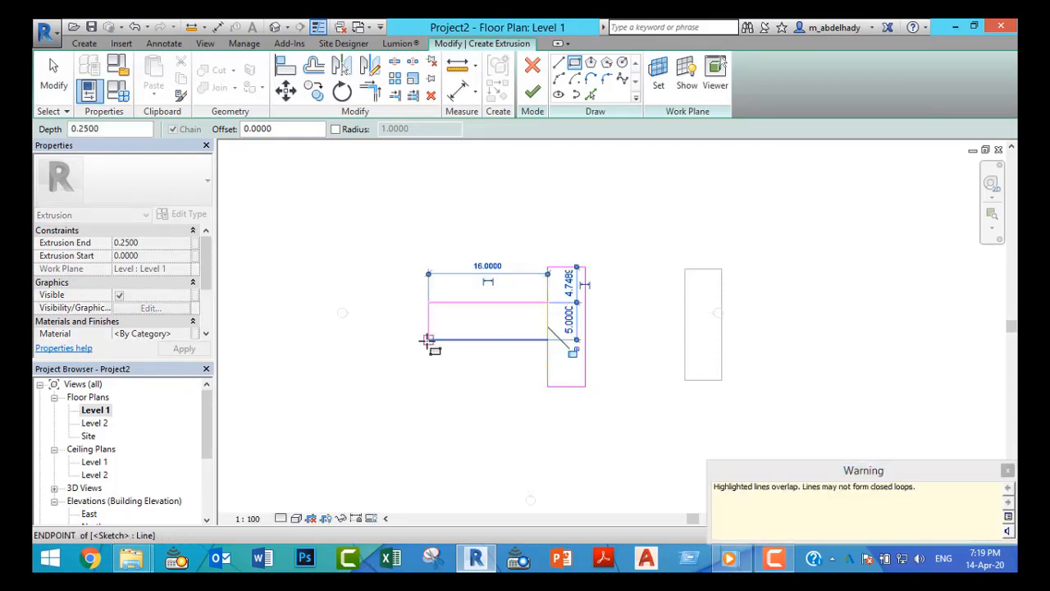
pyautogui.press('Escape')
pyautogui.press('Escape')
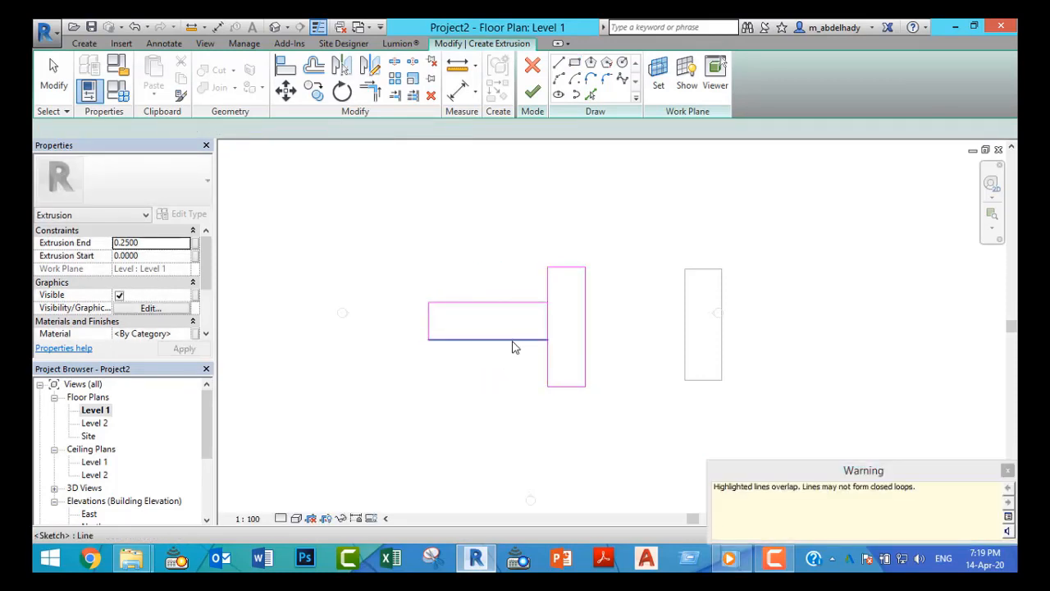
pyautogui.click(539, 98)
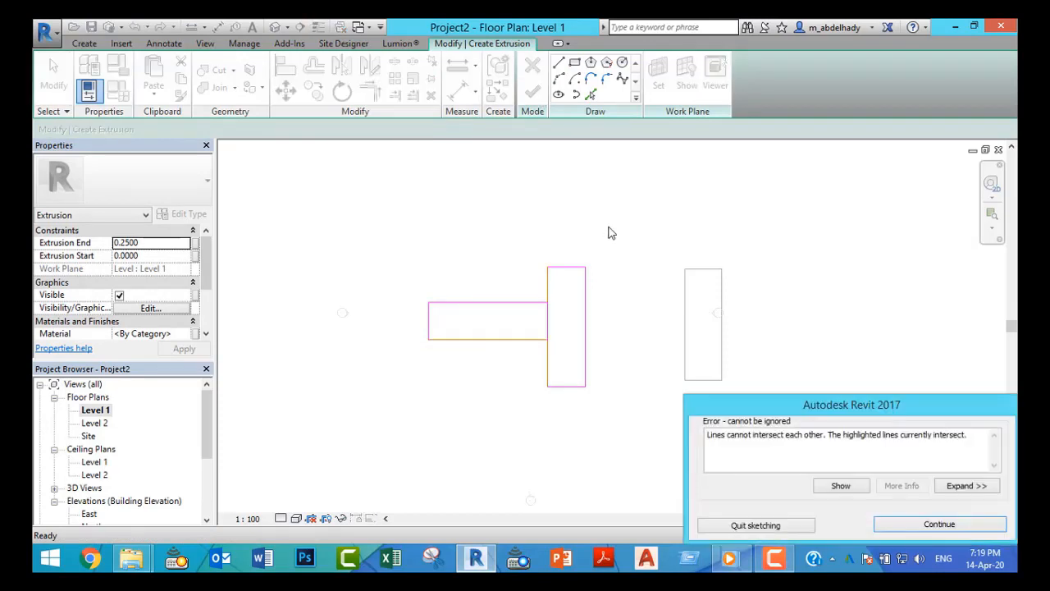
pyautogui.click(909, 525)
# - Replace the adjoining rectangle with a detached horizontal one about 21.5 m by 5 m
pyautogui.moveTo(491, 275); pyautogui.dragTo(390, 366)
pyautogui.press('Delete')
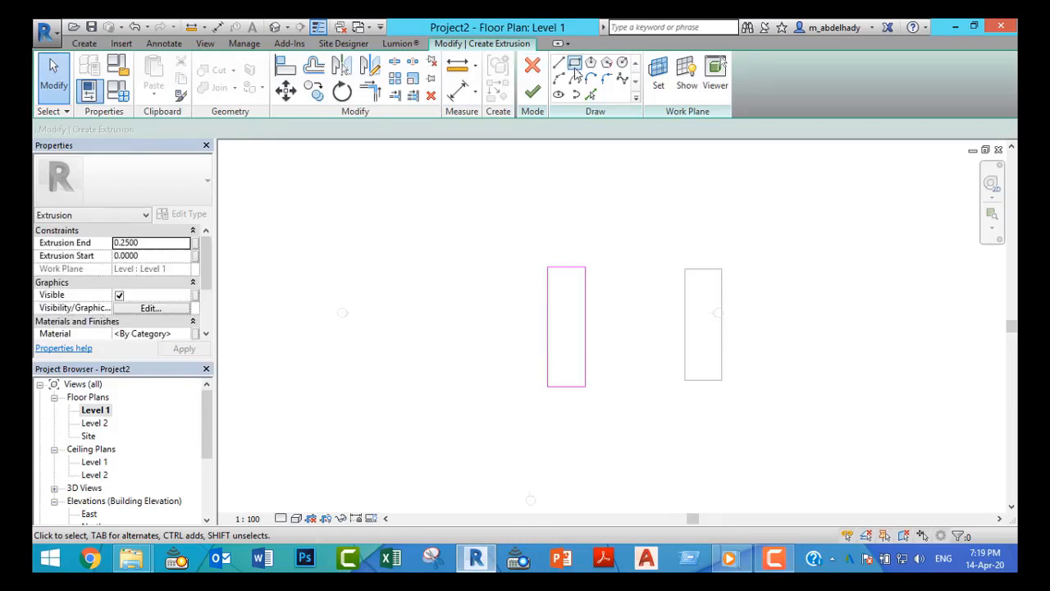
pyautogui.click(575, 64)
pyautogui.click(528, 305)
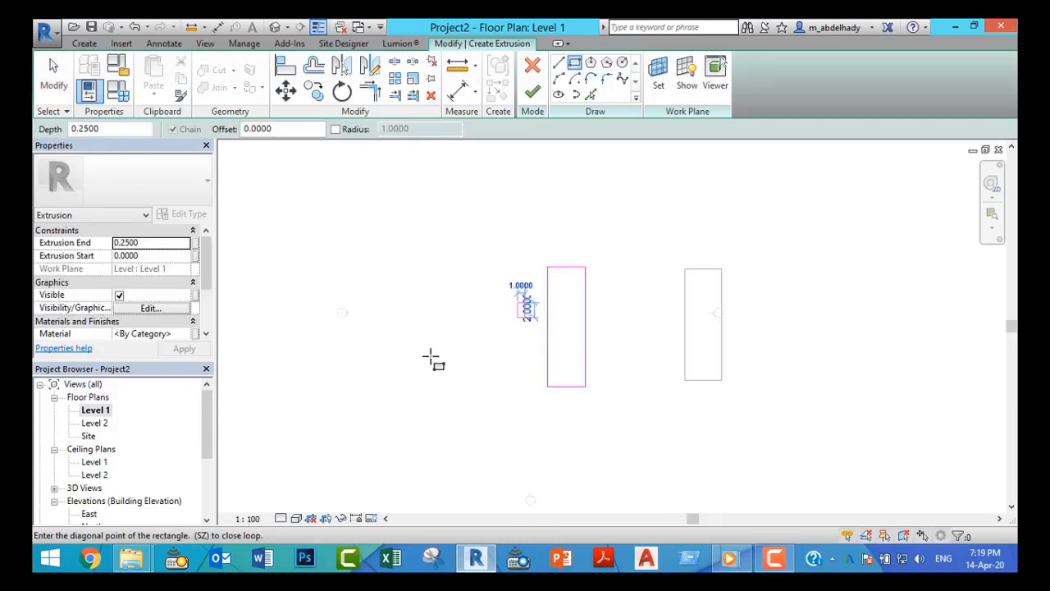
pyautogui.click(364, 339)
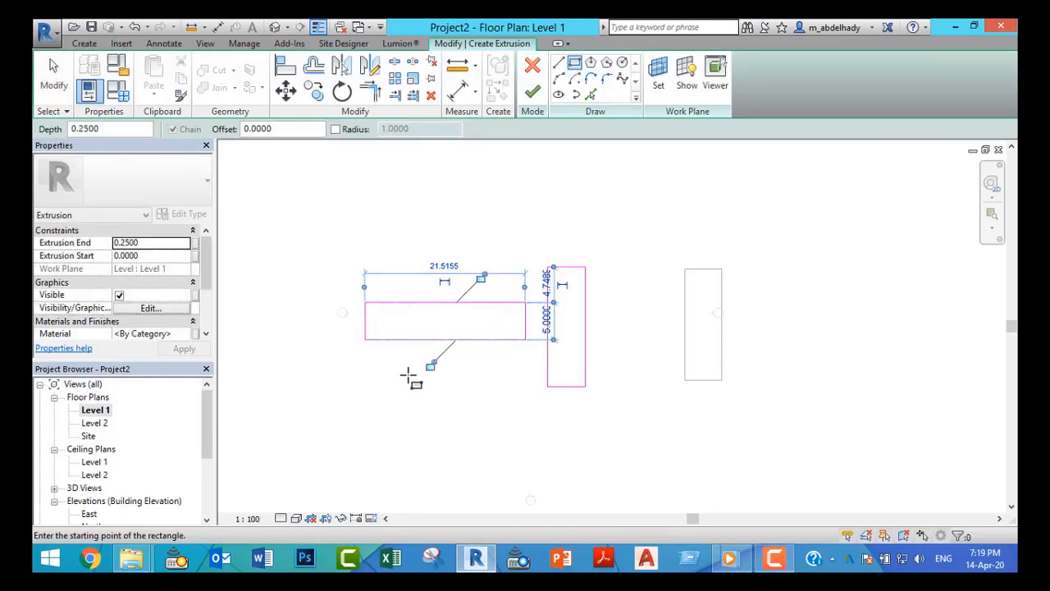
pyautogui.press('Escape')
# - Try to finish the two-rectangle extrusion sketch and quit sketching
pyautogui.click(533, 91)
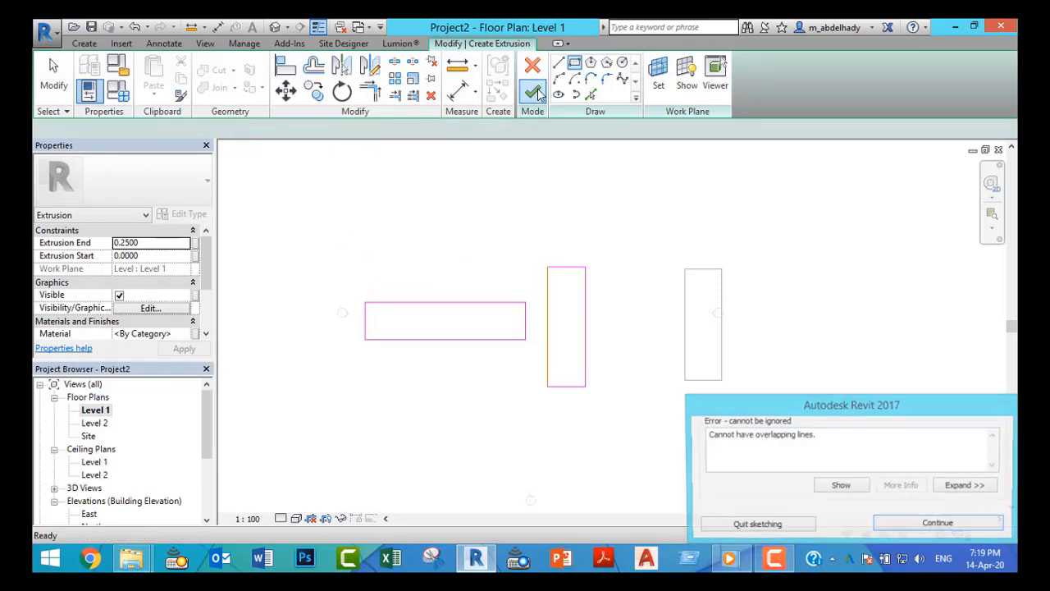
pyautogui.click(757, 525)
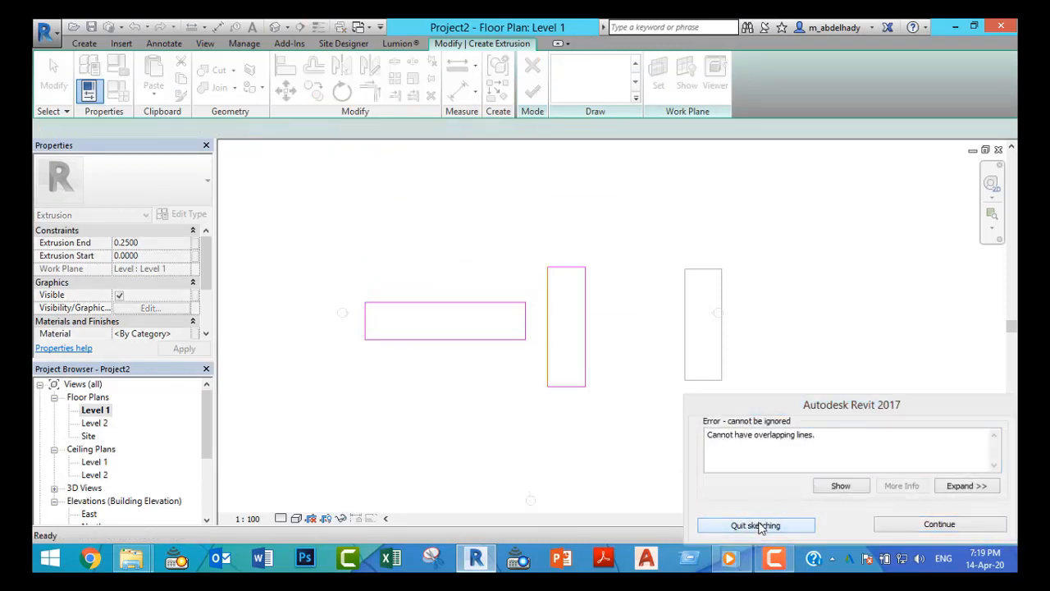
pyautogui.click(561, 297)
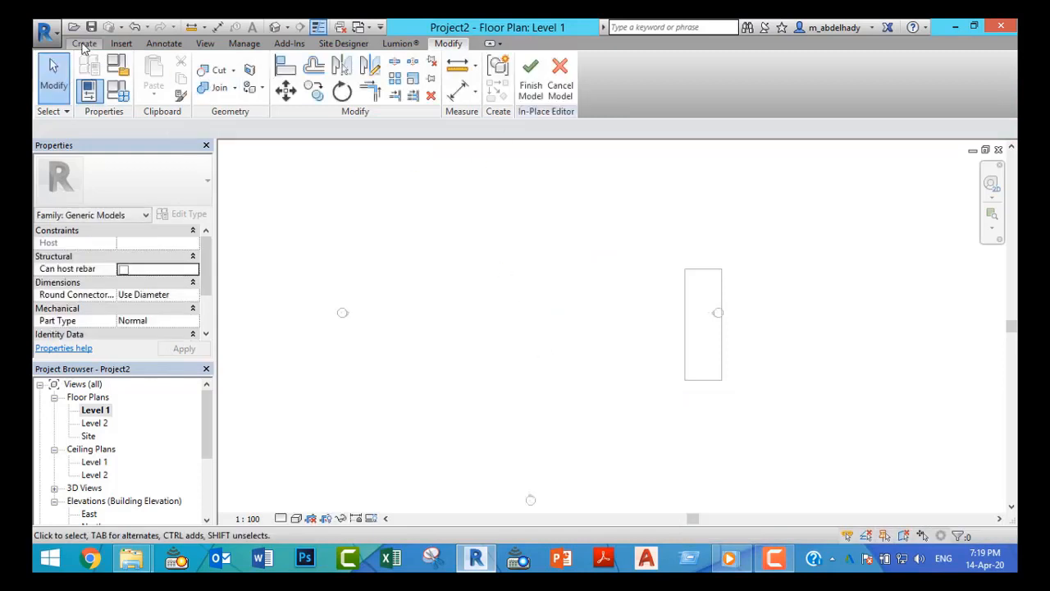
# - Create a new extrusion from two separate rectangles, one about 5 m by 17 m and one about 19 m by 6 m
pyautogui.click(85, 43)
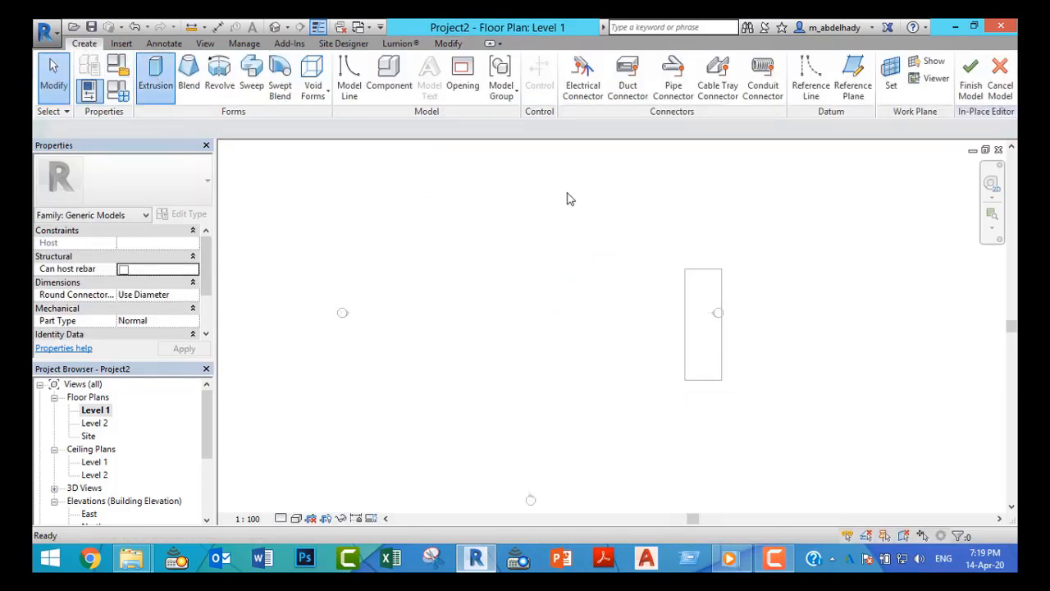
pyautogui.click(574, 64)
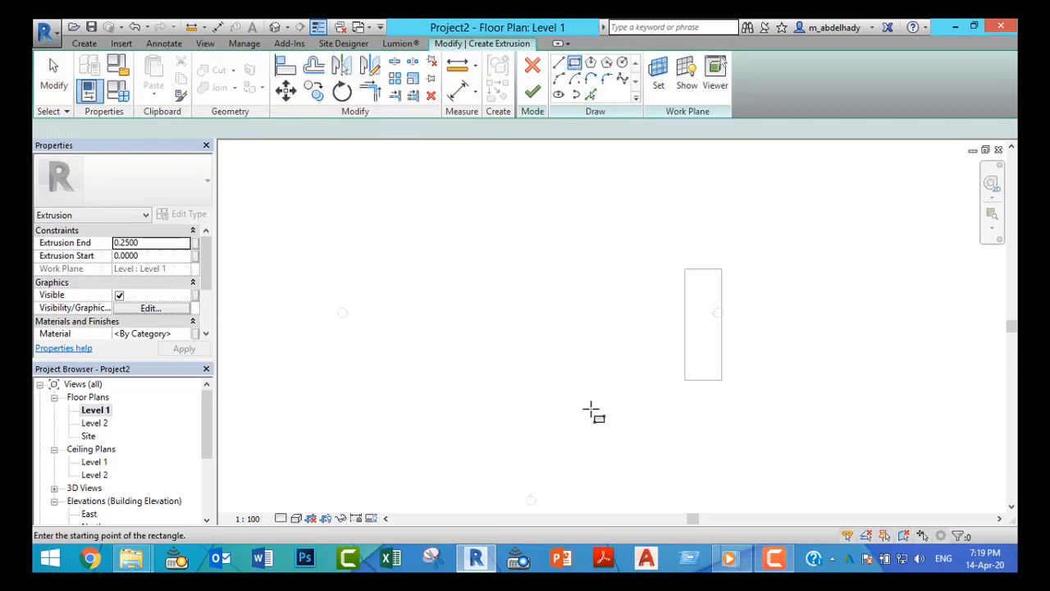
pyautogui.click(609, 267)
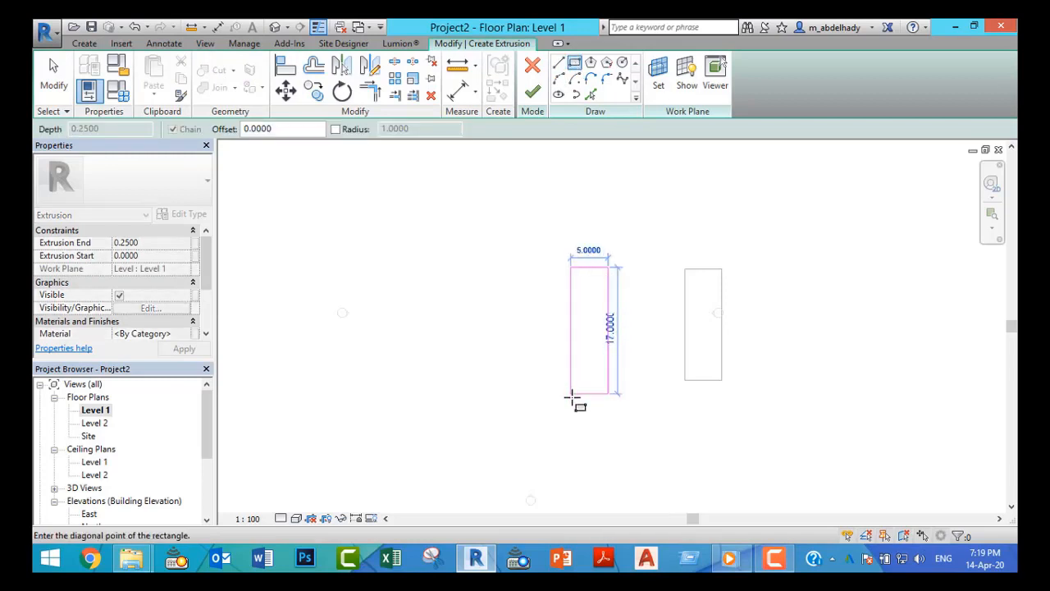
pyautogui.click(571, 393)
pyautogui.click(425, 294)
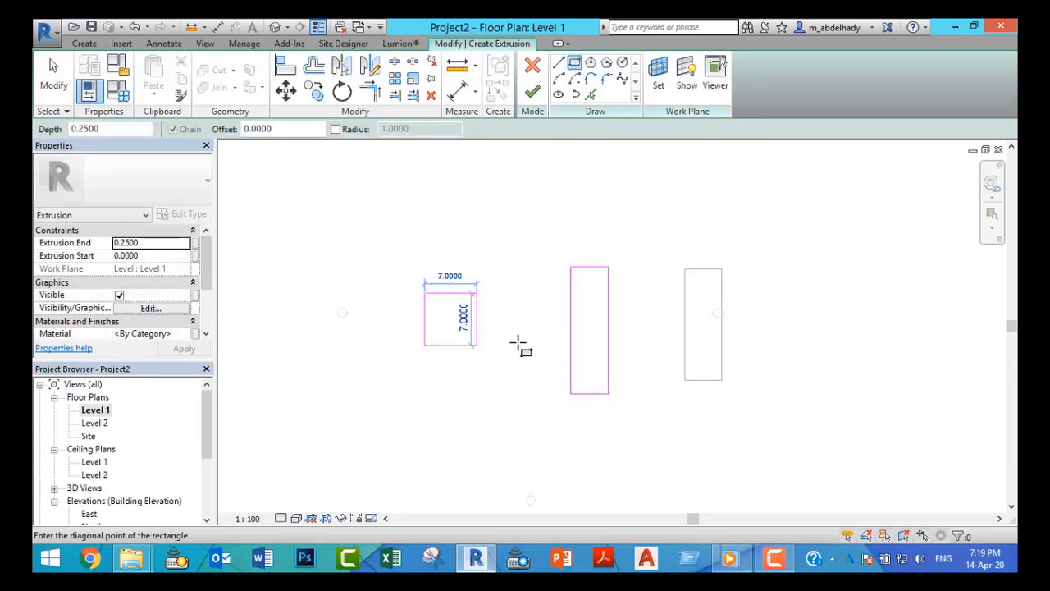
pyautogui.click(566, 336)
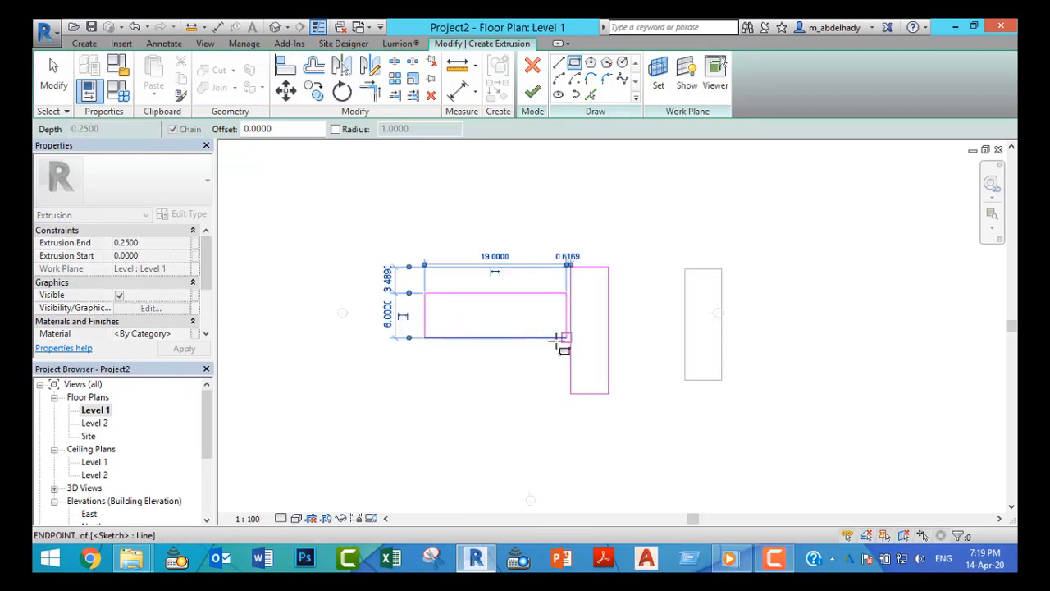
pyautogui.click(533, 91)
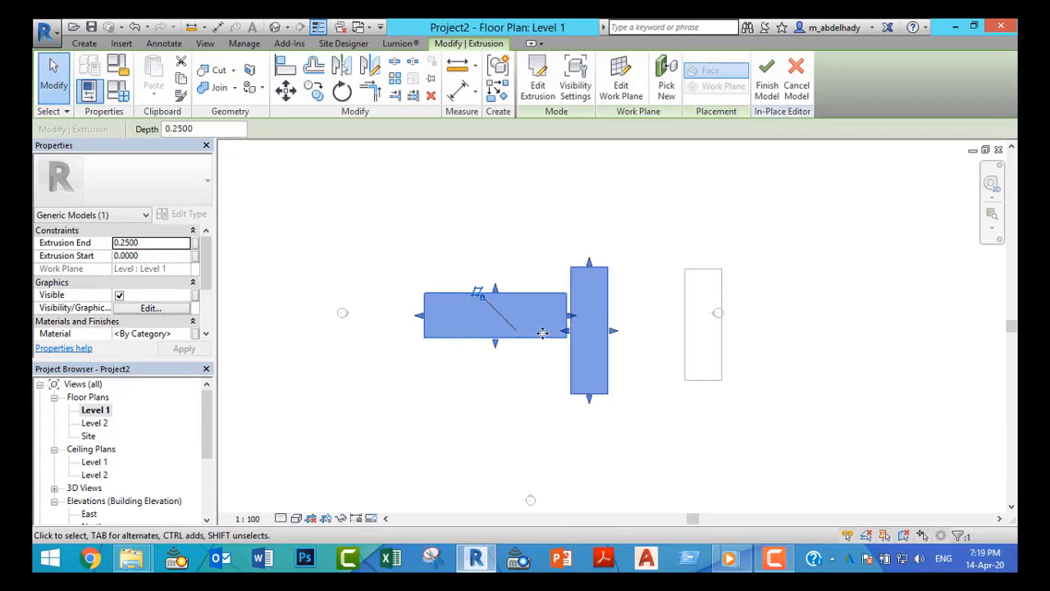
# - Open the default 3D view and stretch the two-part extrusion's top face upward to a depth of about 6.32 m
pyautogui.click(275, 27)
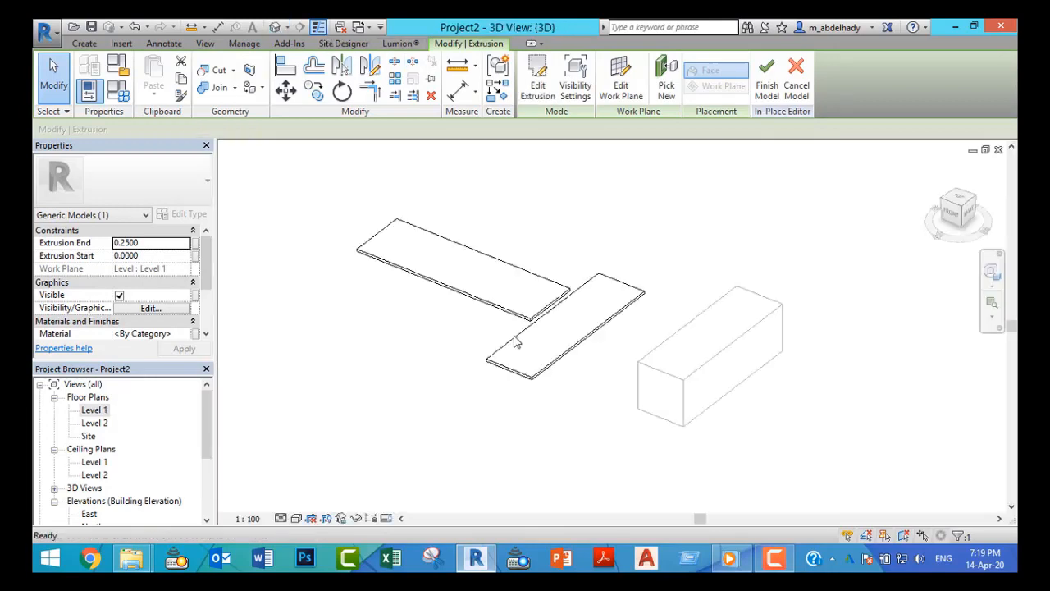
pyautogui.scroll(2, 541, 333)
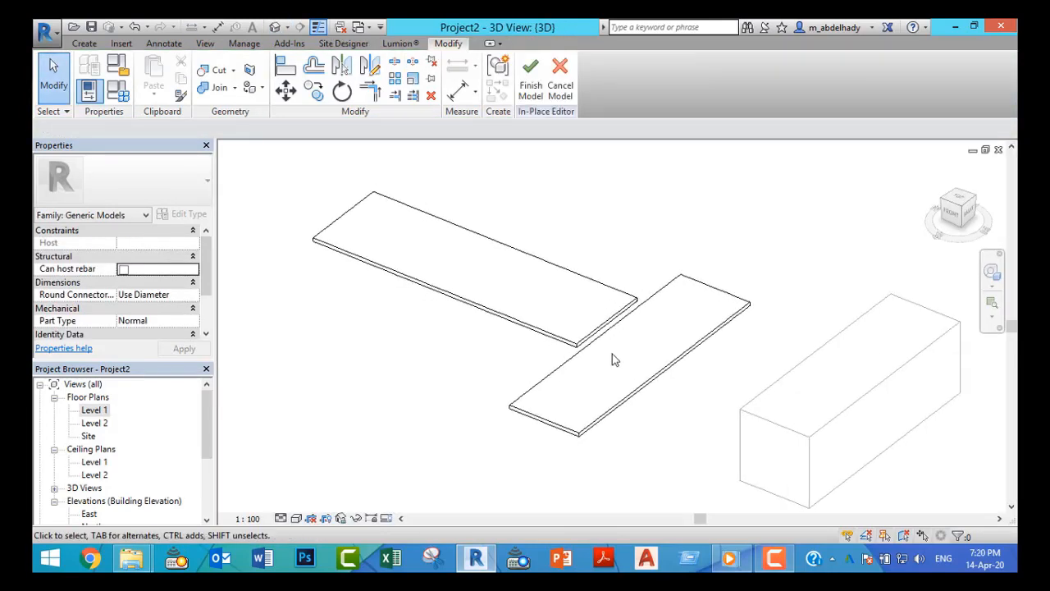
pyautogui.click(562, 339)
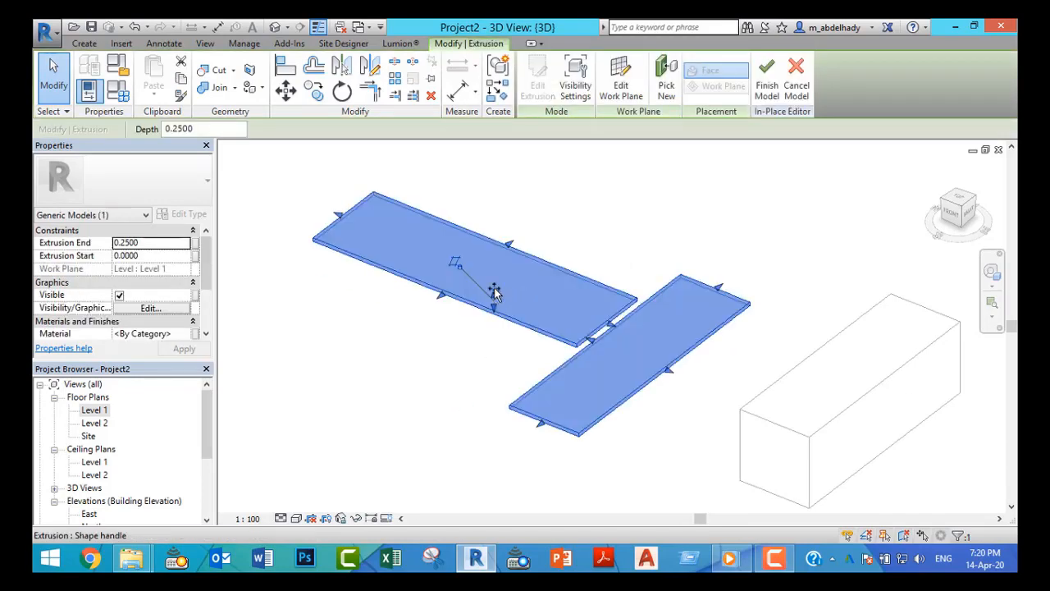
pyautogui.moveTo(495, 293); pyautogui.dragTo(489, 207)
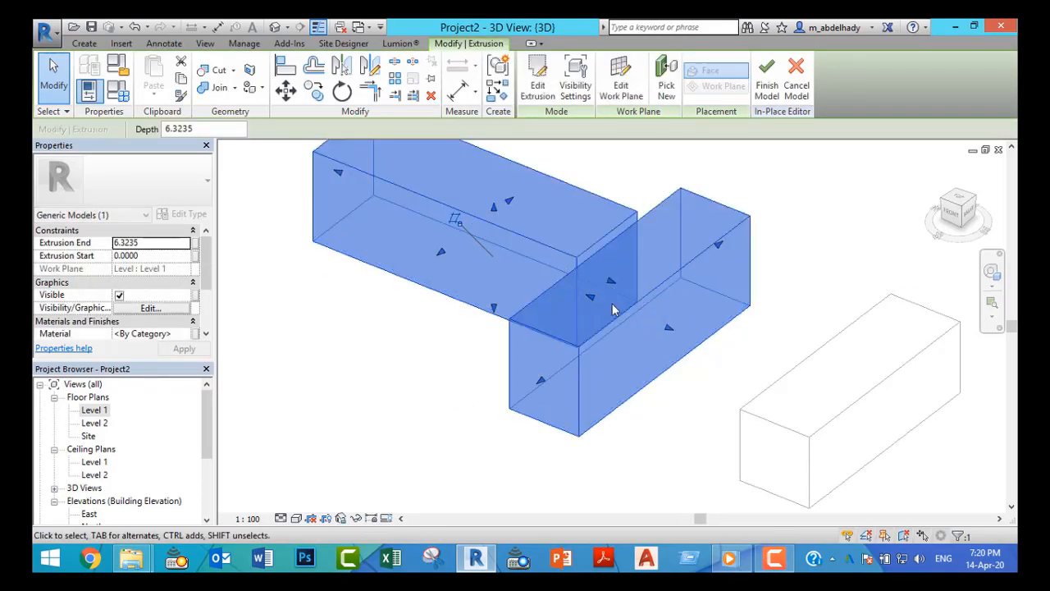
pyautogui.scroll(-1, 546, 338)
pyautogui.moveTo(547, 338); pyautogui.dragTo(595, 366, button='middle')
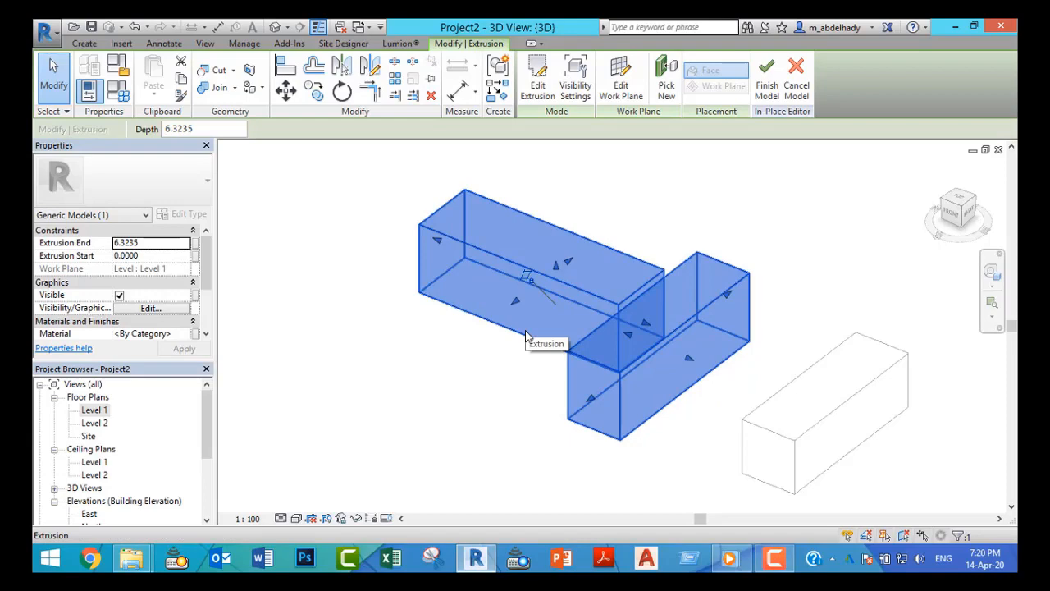
# - Delete the two-part extrusion, finish the in-place model and accept discarding its empty family
pyautogui.press('Delete')
pyautogui.click(531, 79)
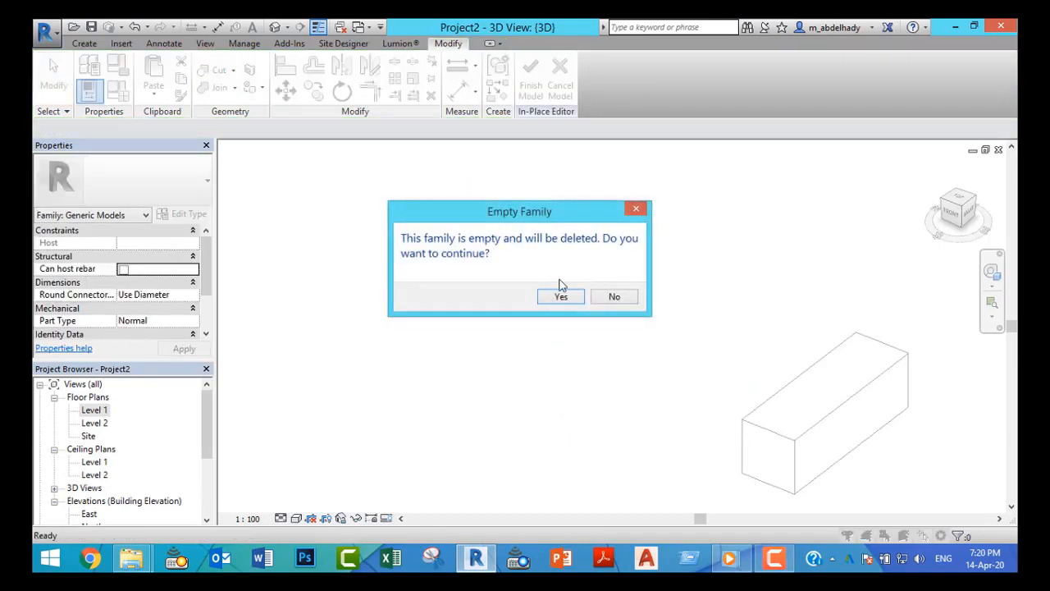
pyautogui.click(555, 297)
# - Start a new in-place model of category Generic Models in the Level 1 floor plan, keeping the suggested name
pyautogui.doubleClick(94, 409)
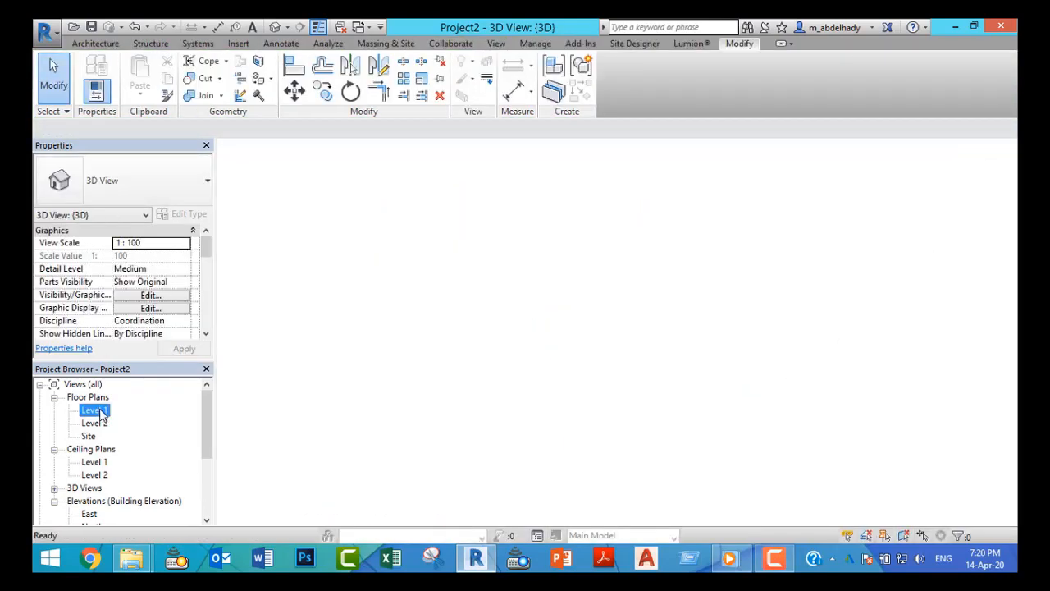
pyautogui.click(96, 43)
pyautogui.click(209, 95)
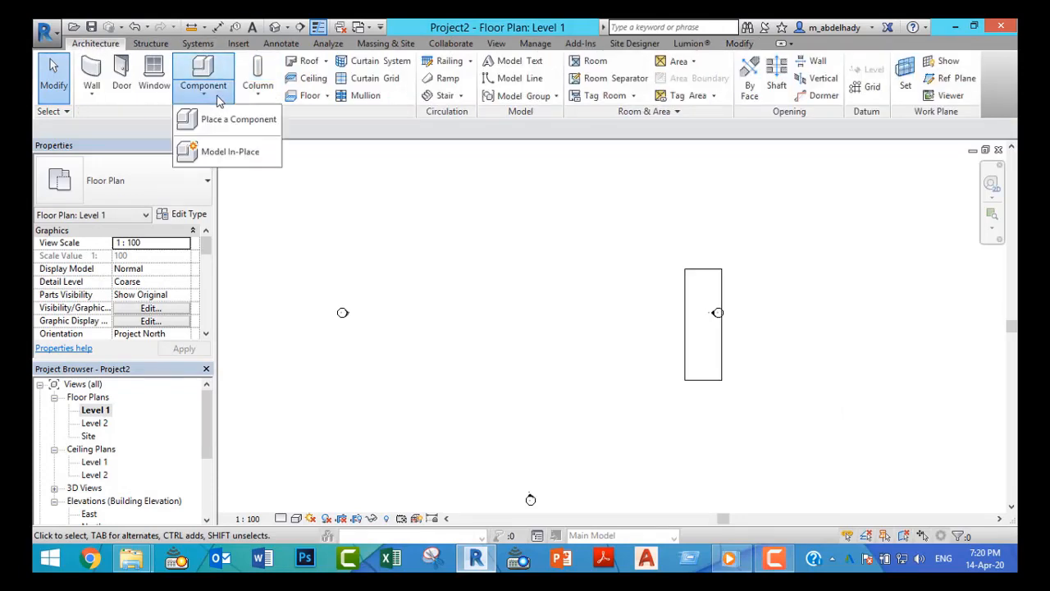
pyautogui.click(208, 153)
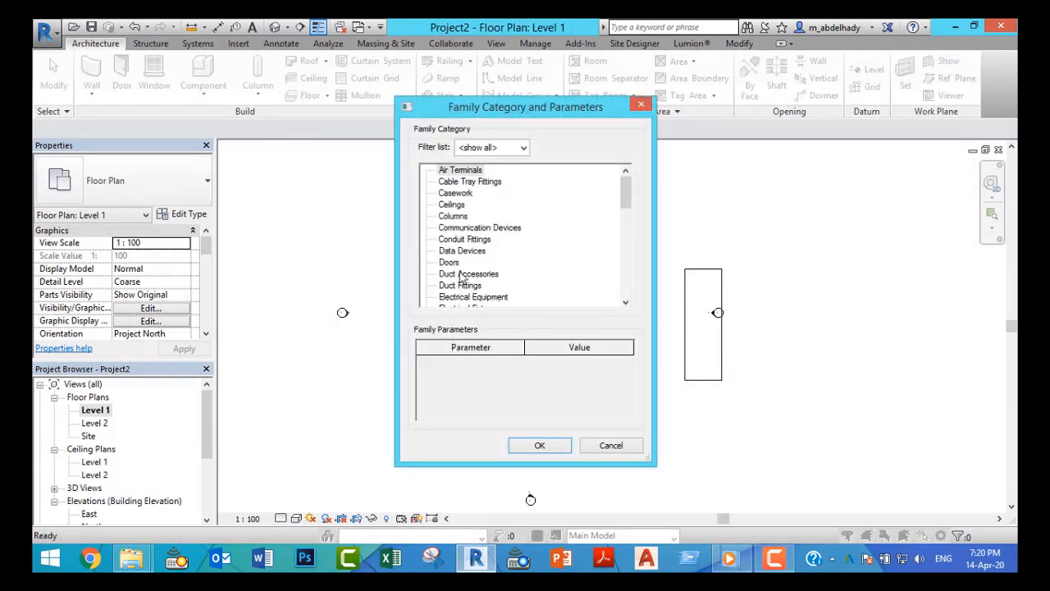
pyautogui.click(461, 274)
pyautogui.press('g')
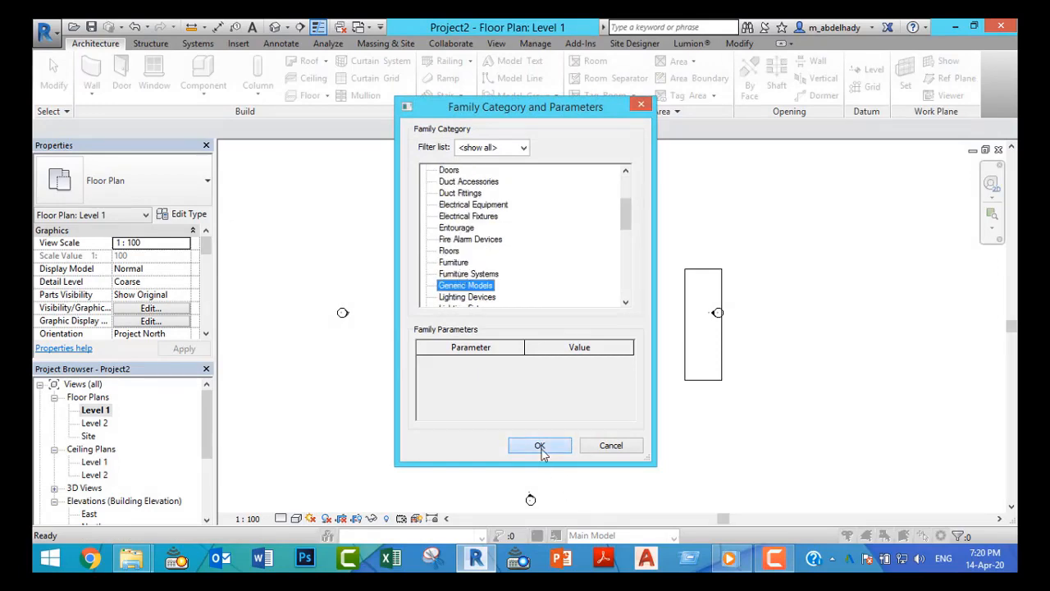
pyautogui.click(541, 448)
pyautogui.click(519, 316)
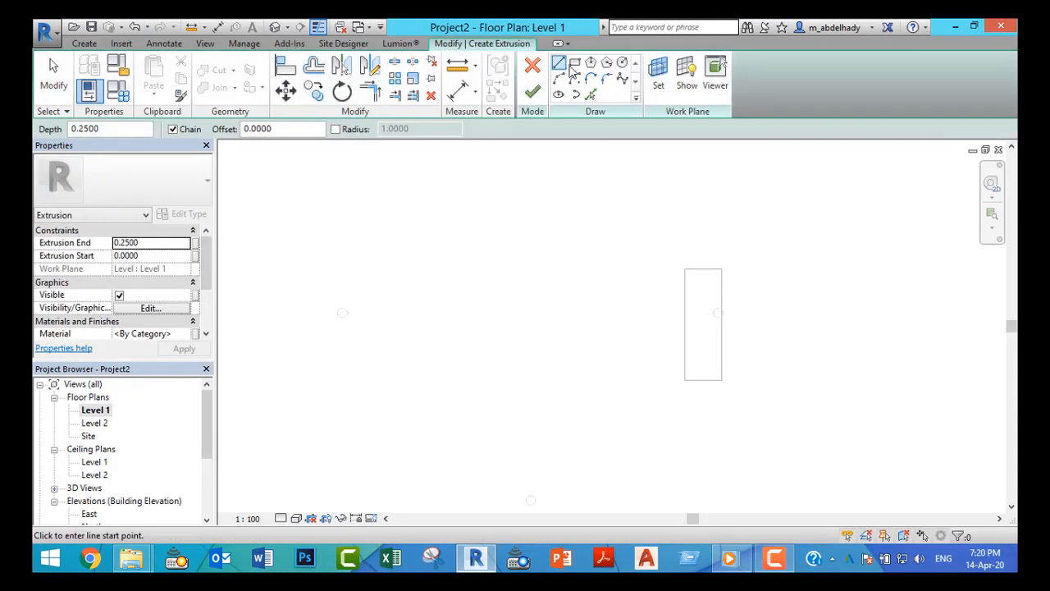
# - Create an extrusion from one narrow vertical rectangle about 4 m wide beside the existing box, keeping the 0.25 m depth
pyautogui.click(573, 65)
pyautogui.click(606, 261)
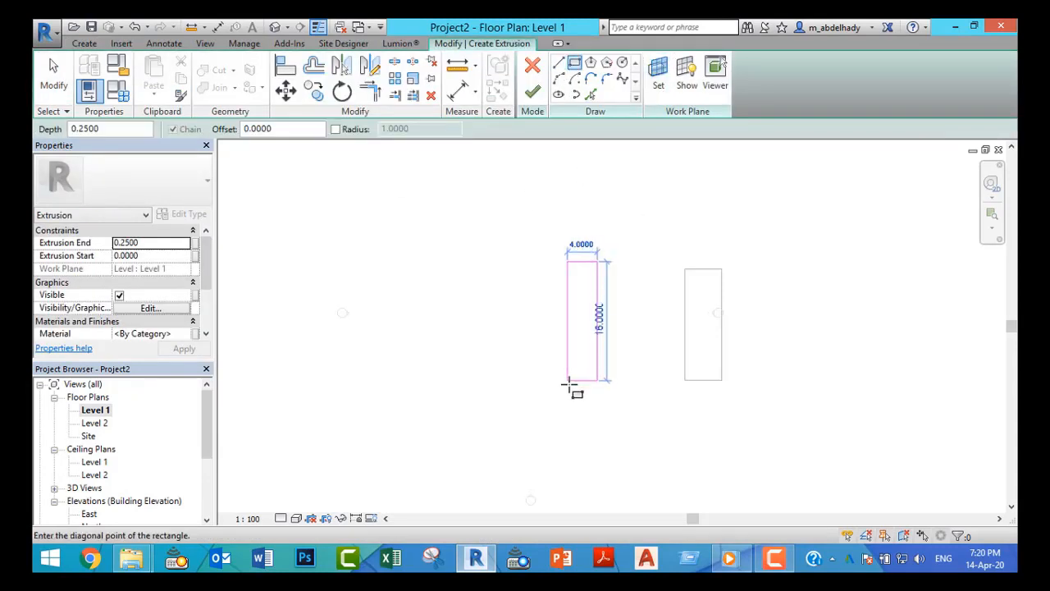
pyautogui.click(566, 387)
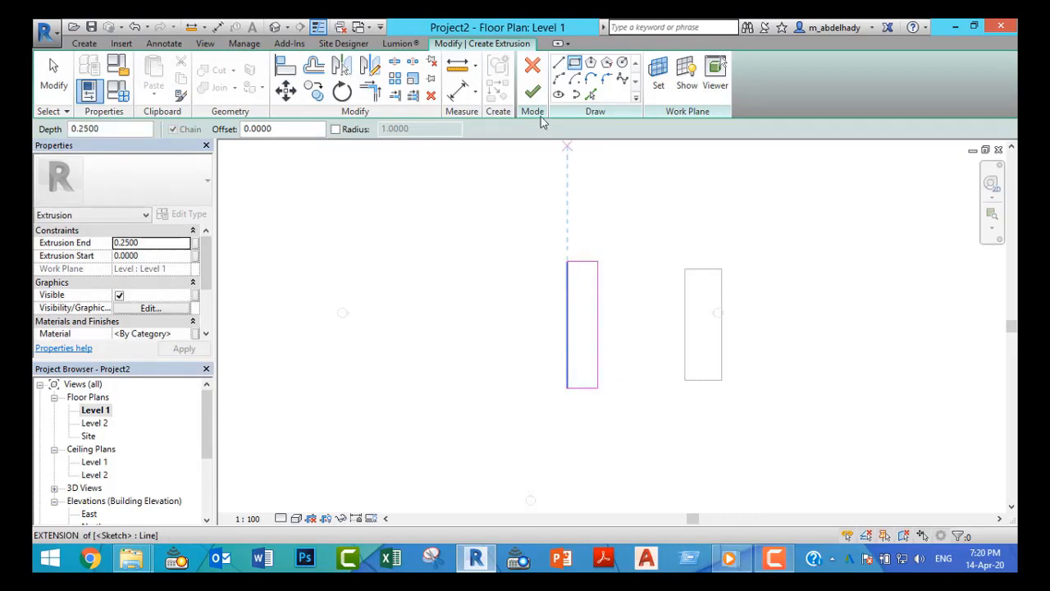
pyautogui.click(532, 91)
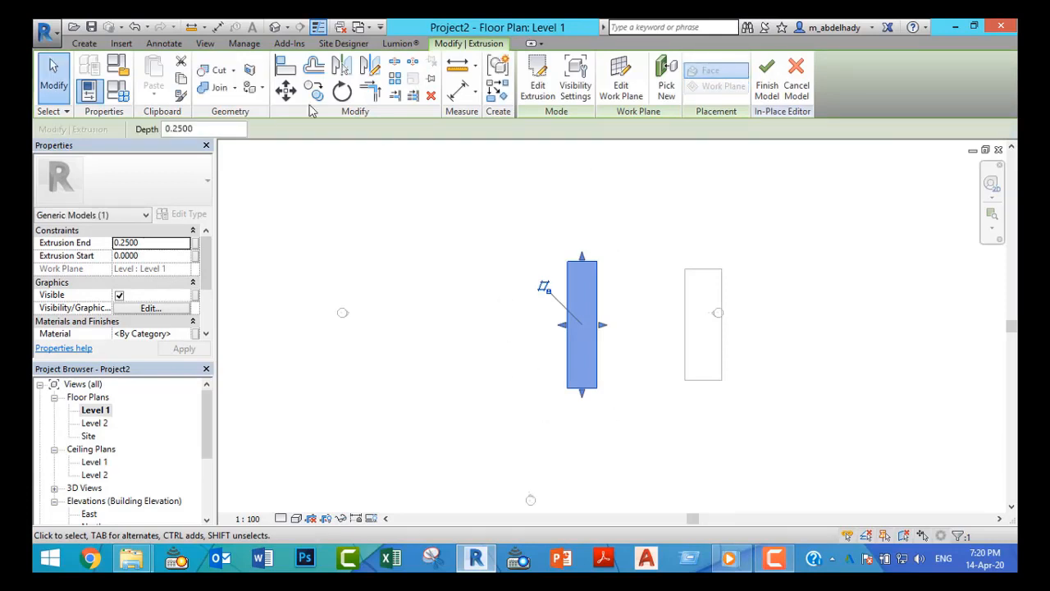
# - Add a second, separate extrusion from a horizontal rectangle about 18 m by 4 m beside the vertical one and finish the in-place model
pyautogui.click(83, 44)
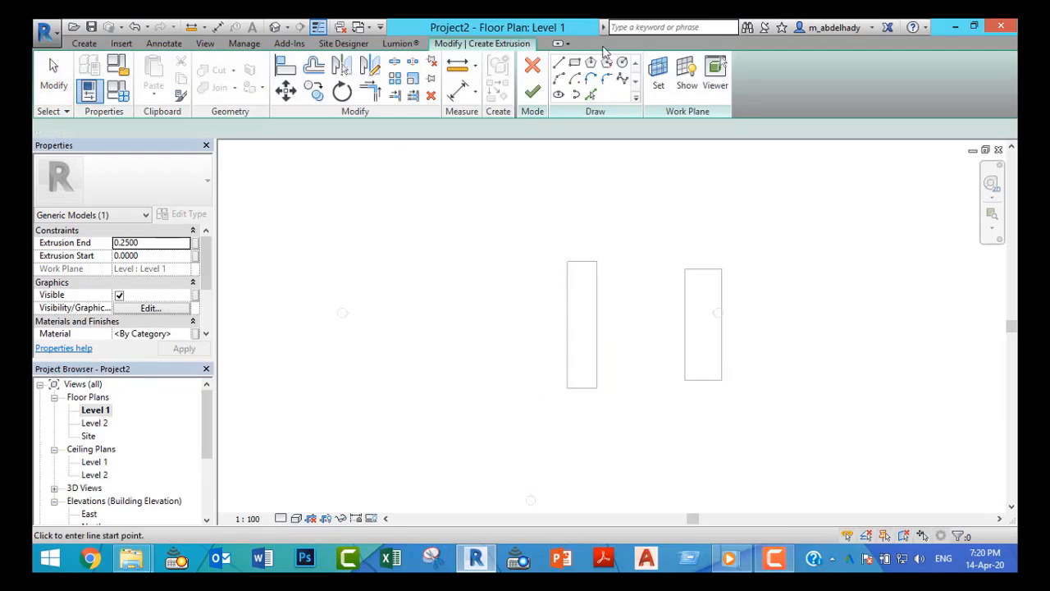
pyautogui.click(575, 66)
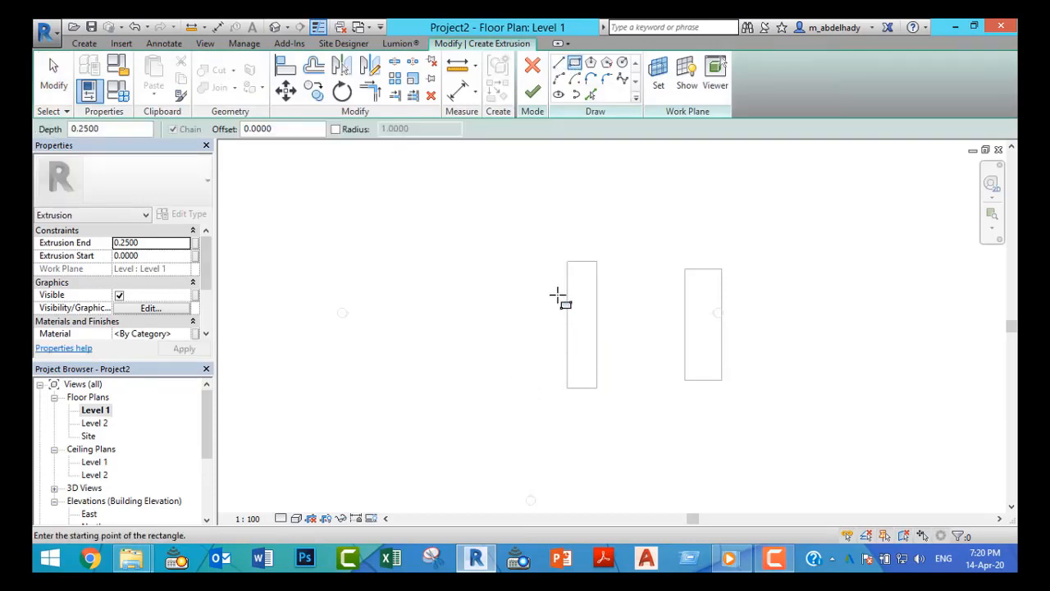
pyautogui.click(559, 294)
pyautogui.click(424, 325)
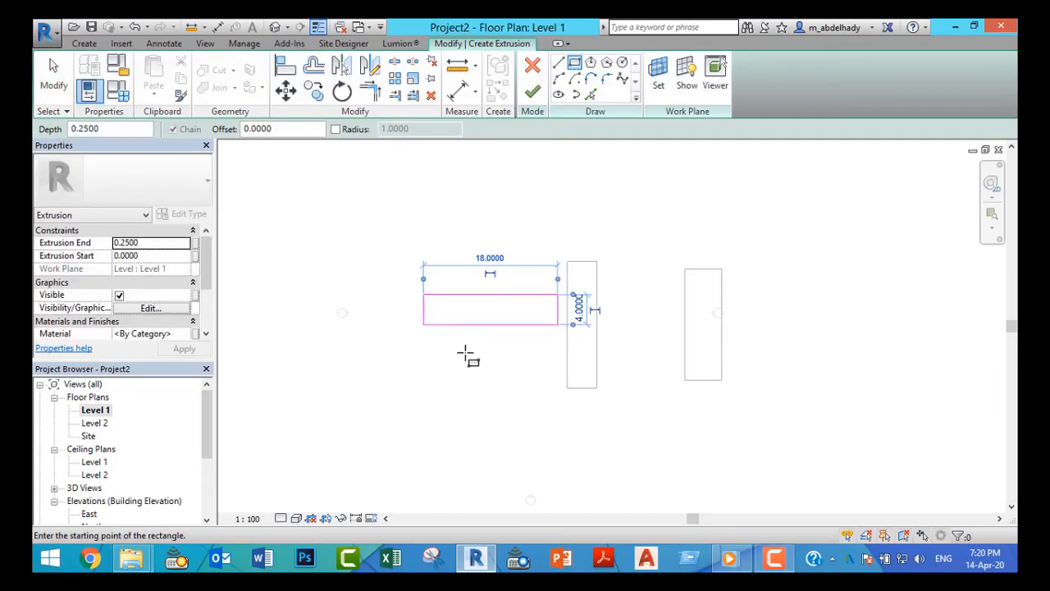
pyautogui.click(532, 91)
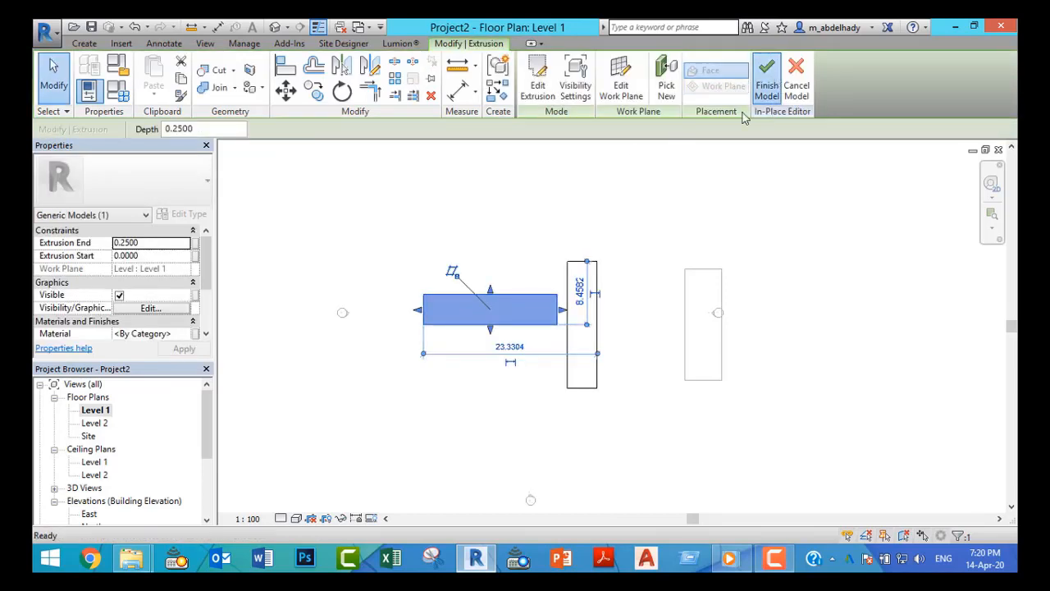
pyautogui.click(767, 78)
# - In the default 3D view, stretch the horizontal extrusion's top upward, and stretch the other extrusion's top to a greater height
pyautogui.scroll(-2, 600, 381)
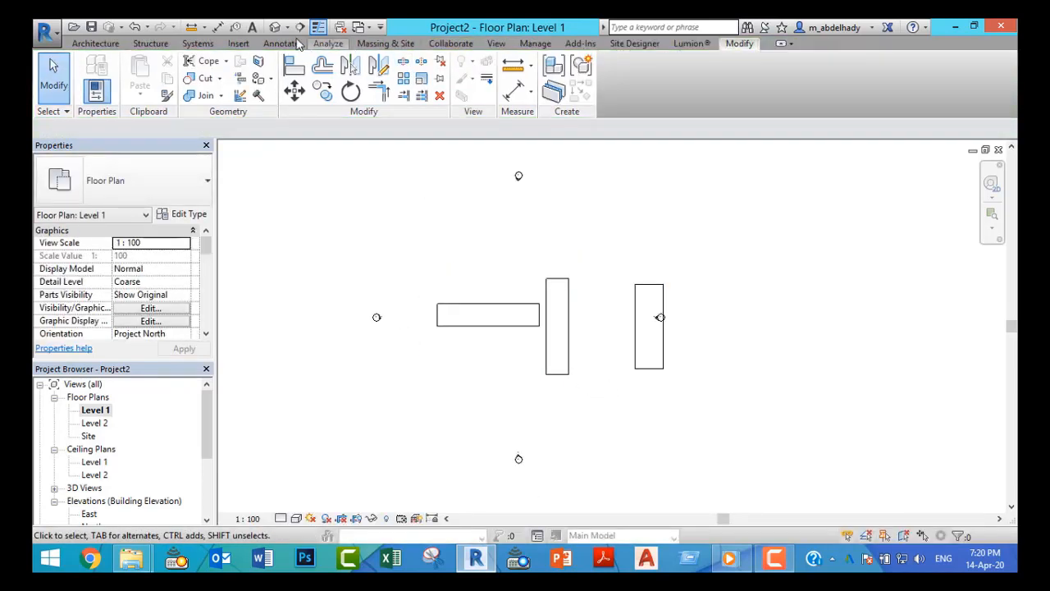
pyautogui.click(276, 28)
pyautogui.scroll(2, 574, 397)
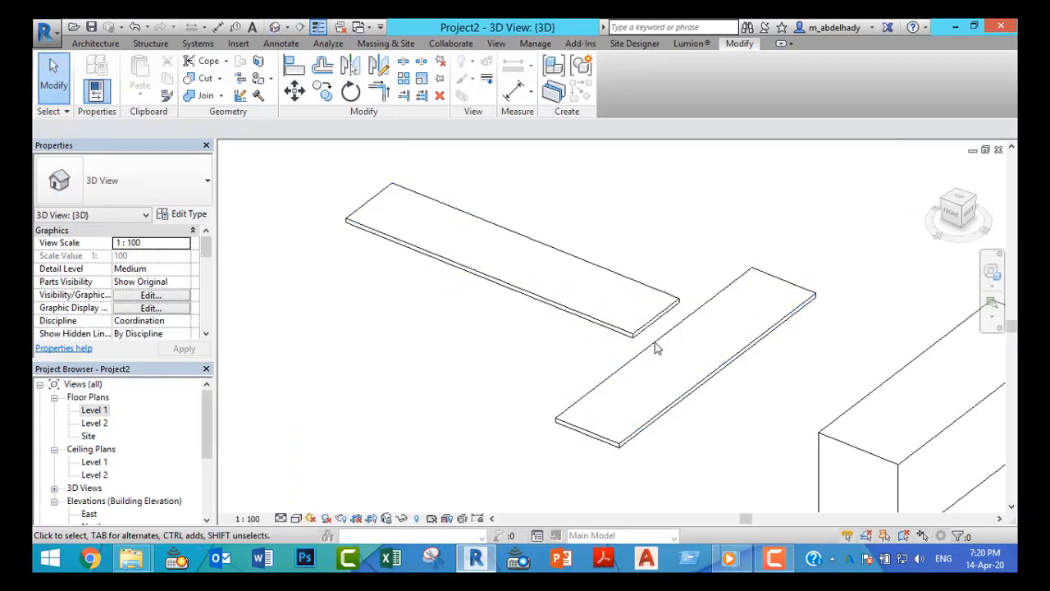
pyautogui.scroll(-1, 694, 380)
pyautogui.moveTo(697, 380); pyautogui.dragTo(720, 389, button='middle')
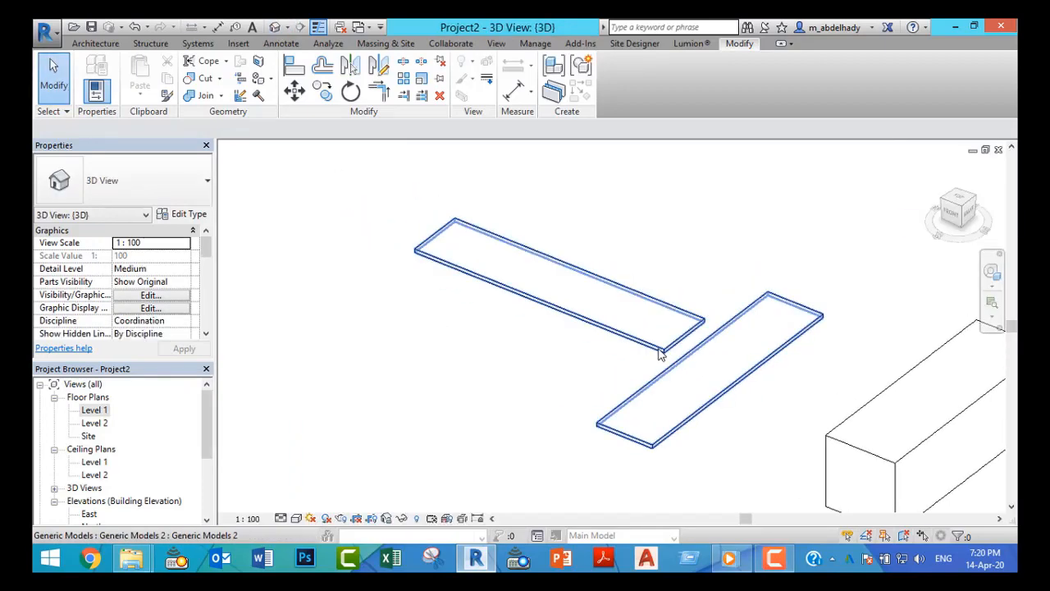
pyautogui.click(661, 352)
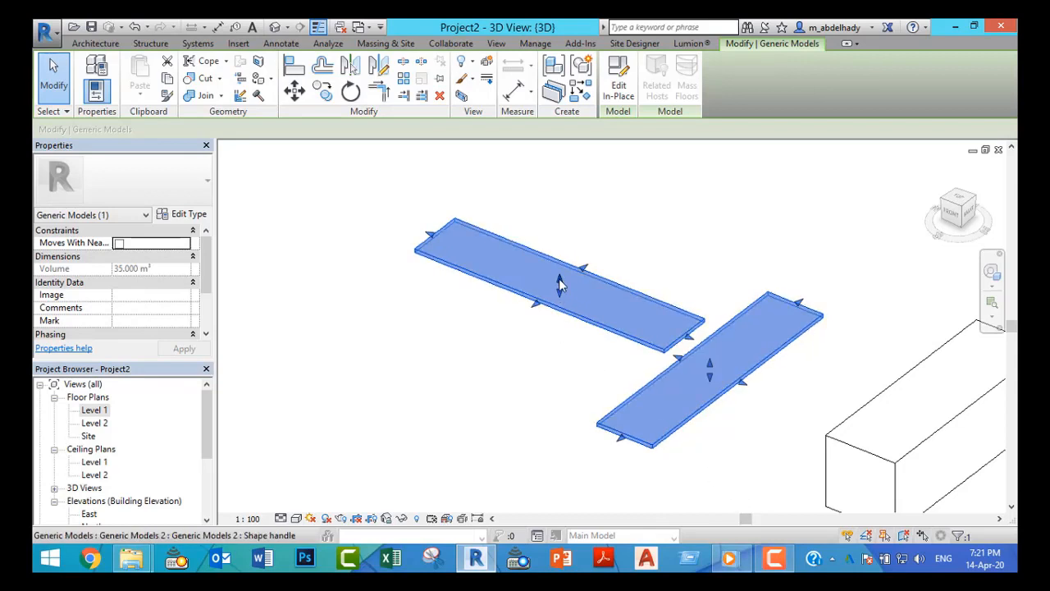
pyautogui.moveTo(559, 284); pyautogui.dragTo(563, 229)
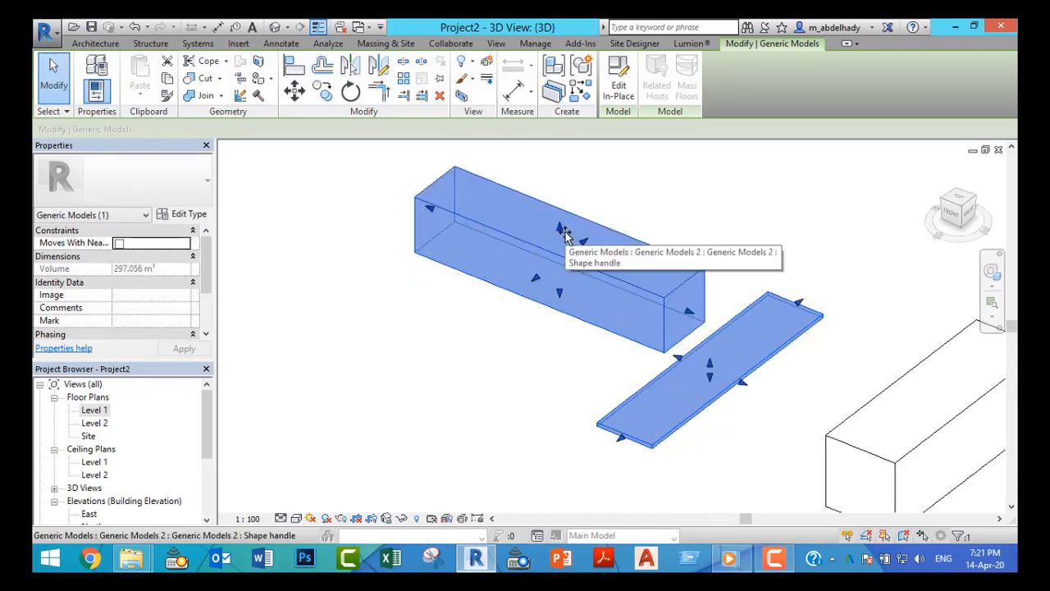
pyautogui.moveTo(713, 370); pyautogui.dragTo(711, 235)
# - Examine the two separately stretched extrusions of the in-place model from several angles
pyautogui.scroll(-2, 515, 376)
pyautogui.keyDown('shift'); pyautogui.moveTo(485, 403); pyautogui.dragTo(534, 424, button='middle'); pyautogui.keyUp('shift')
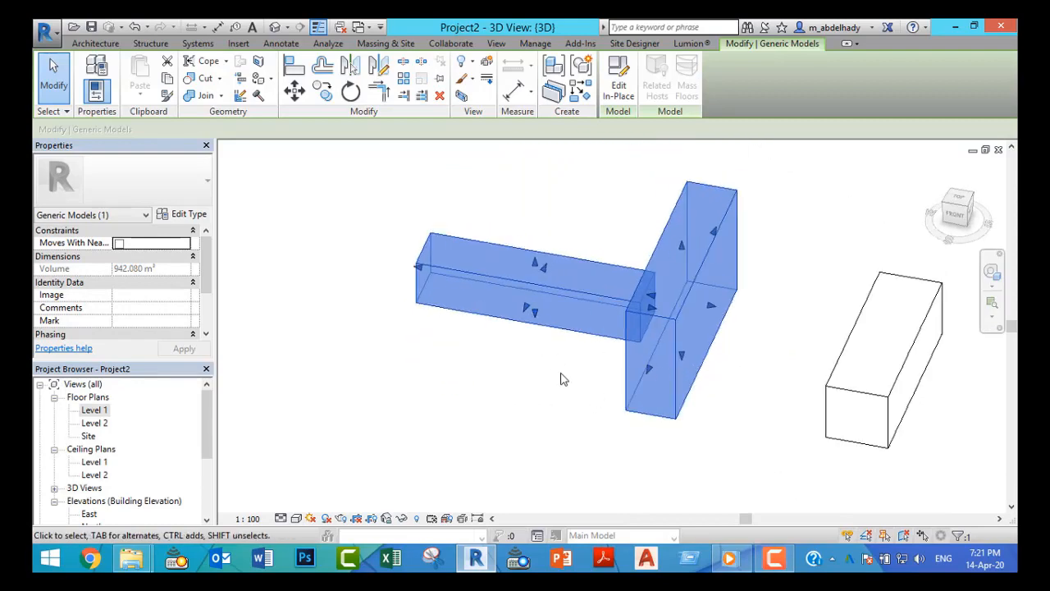
pyautogui.moveTo(563, 375)
pyautogui.keyDown('shift'); pyautogui.mouseDown(button='middle')
pyautogui.moveTo(605, 399)
pyautogui.moveTo(579, 379)
pyautogui.mouseUp(button='middle'); pyautogui.keyUp('shift')
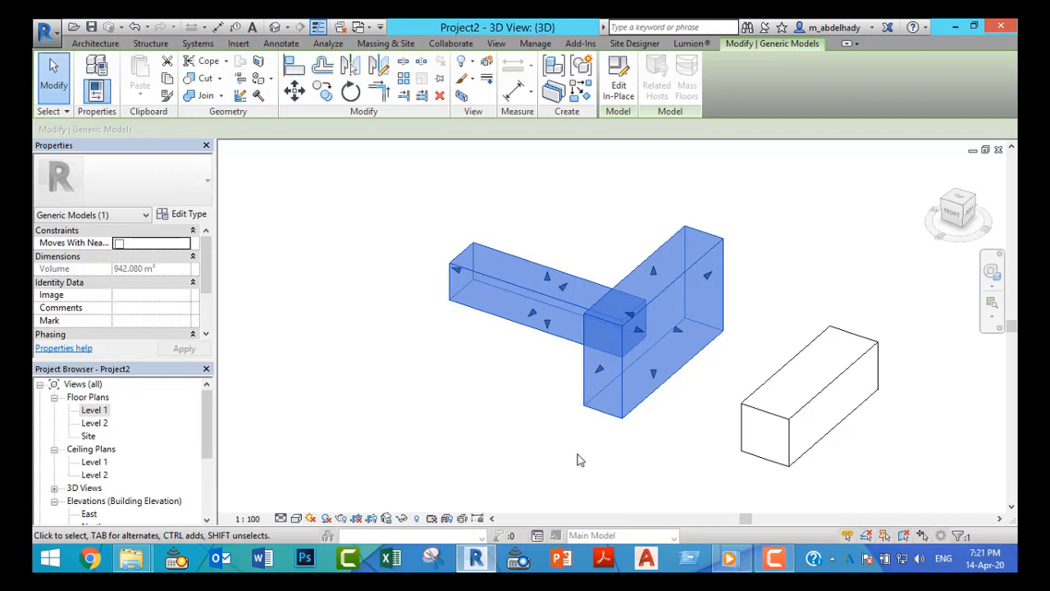
pyautogui.scroll(-2, 574, 398)
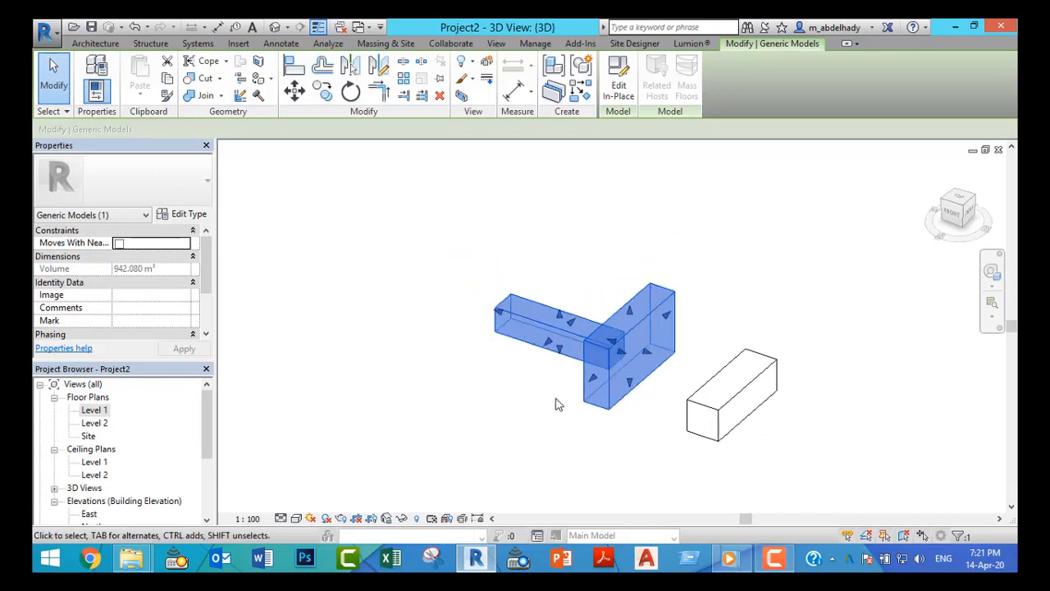
pyautogui.moveTo(558, 403); pyautogui.dragTo(643, 397, button='middle')
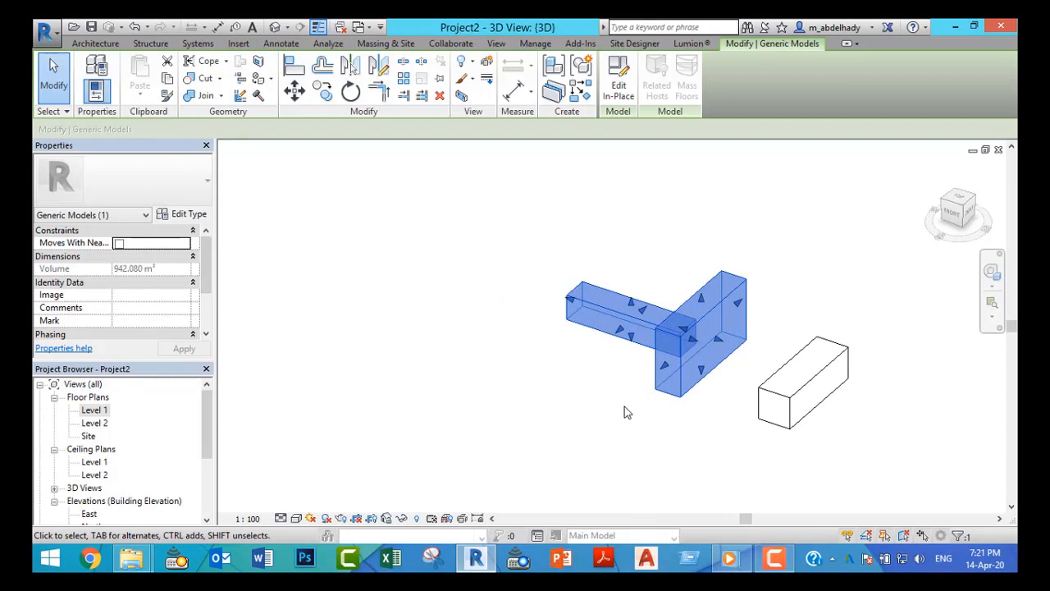
pyautogui.scroll(-1, 625, 412)
pyautogui.moveTo(616, 413); pyautogui.dragTo(589, 398, button='middle')
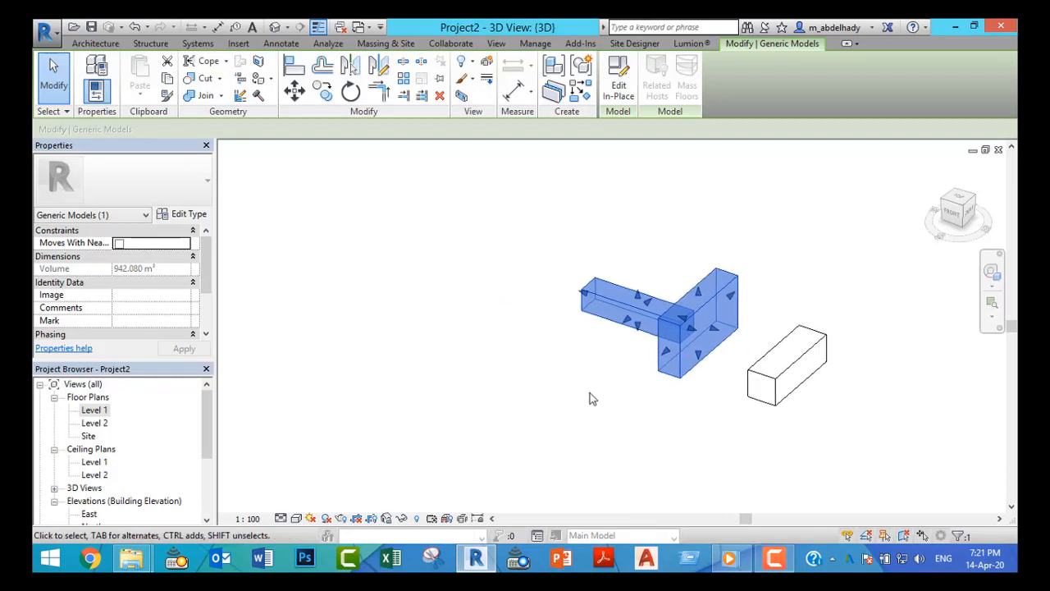
# - Draw a horizontal Generic - 200mm wall about 16 m long and 8 m high in the Level 1 plan, beyond the existing box
pyautogui.doubleClick(94, 412)
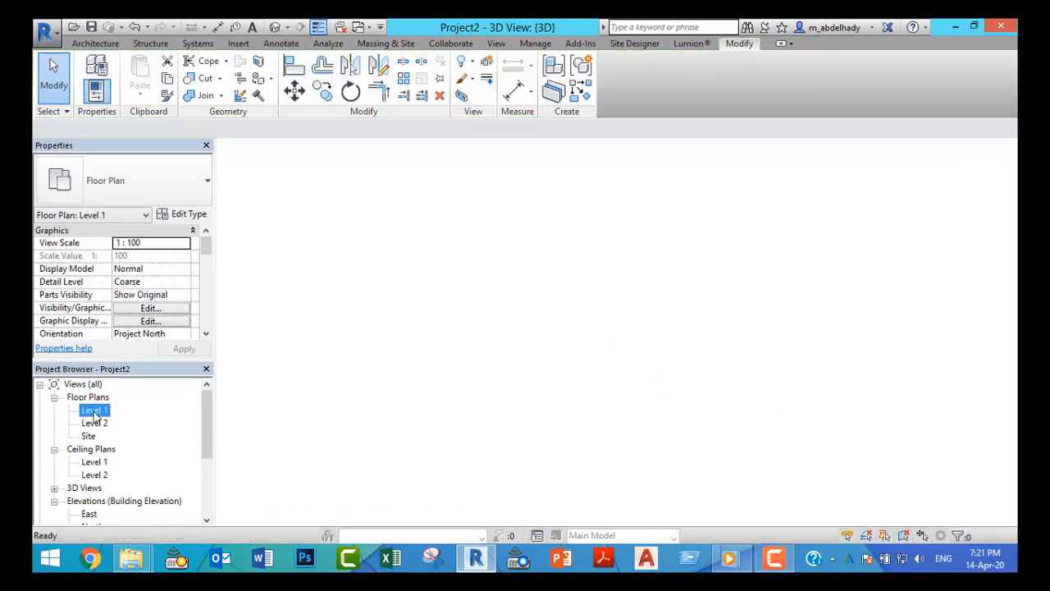
pyautogui.moveTo(615, 371); pyautogui.dragTo(377, 375, button='middle')
pyautogui.press('w')
pyautogui.press('a')
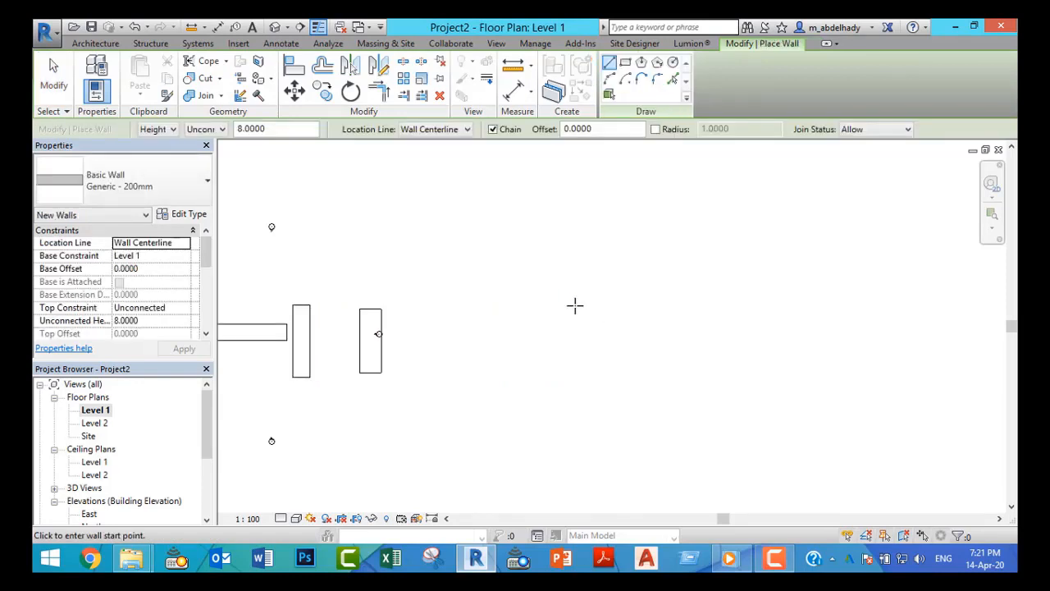
pyautogui.click(576, 306)
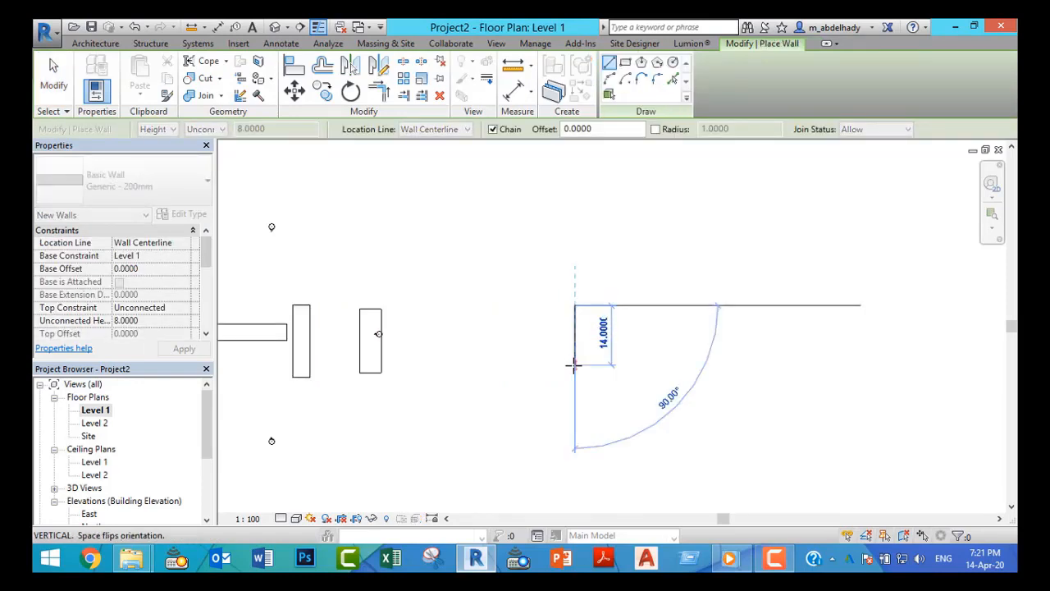
pyautogui.click(506, 306)
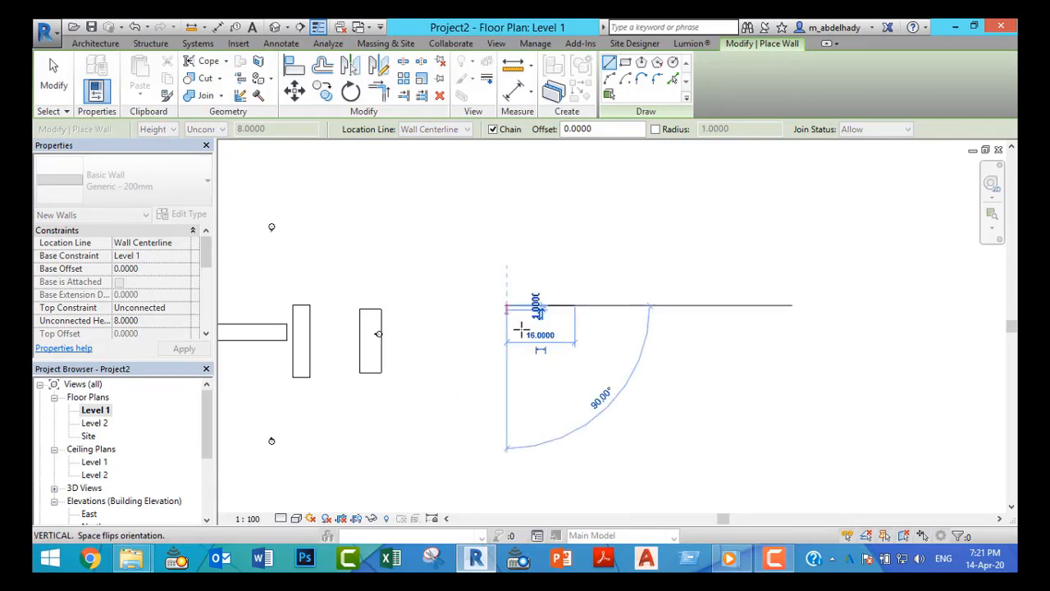
pyautogui.press('Escape')
pyautogui.press('Escape')
# - Open the default 3D view and examine the new wall's face up close
pyautogui.scroll(2, 512, 310)
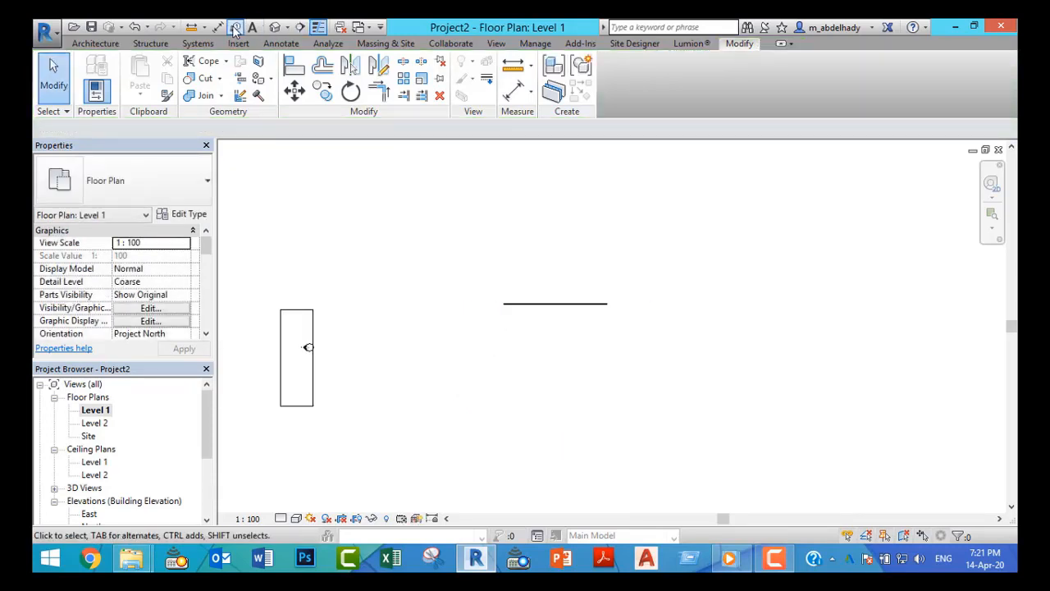
pyautogui.click(276, 28)
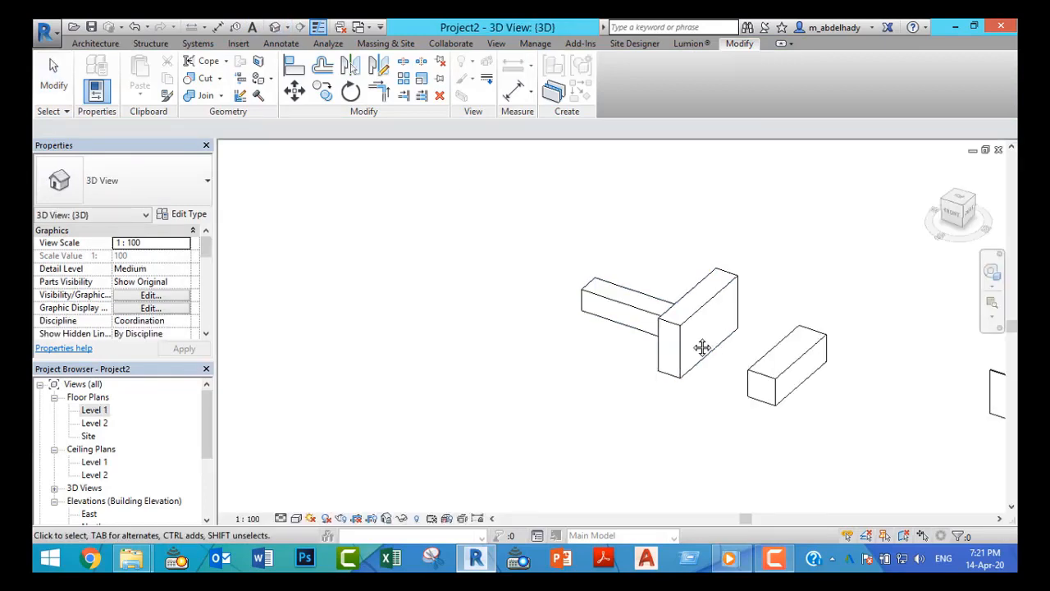
pyautogui.keyDown('shift'); pyautogui.moveTo(649, 358); pyautogui.dragTo(392, 558, button='middle'); pyautogui.keyUp('shift')
pyautogui.scroll(4, 467, 383)
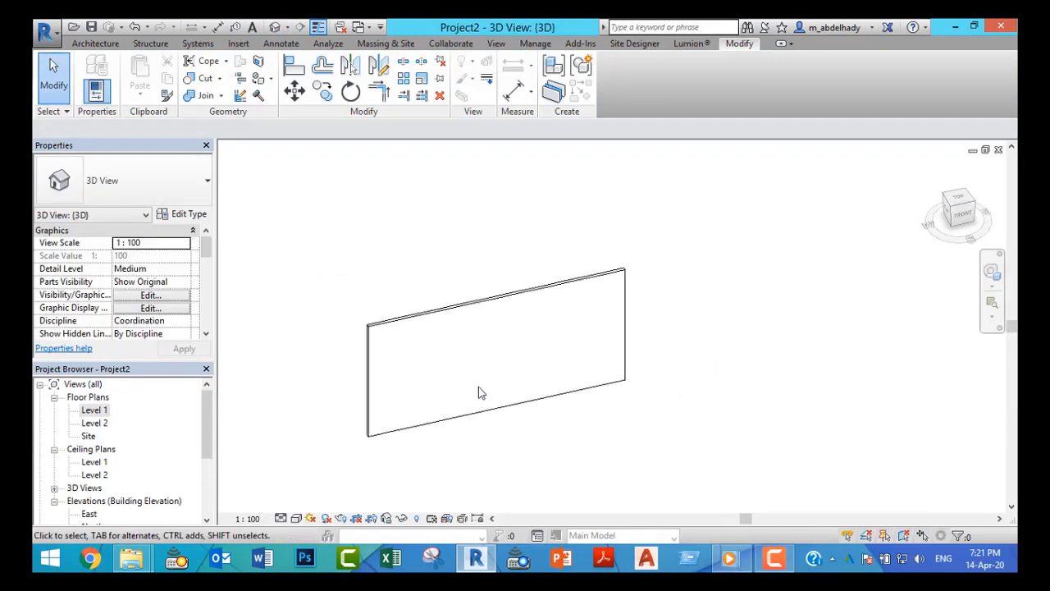
pyautogui.moveTo(479, 386); pyautogui.dragTo(549, 367, button='middle')
pyautogui.scroll(1, 538, 371)
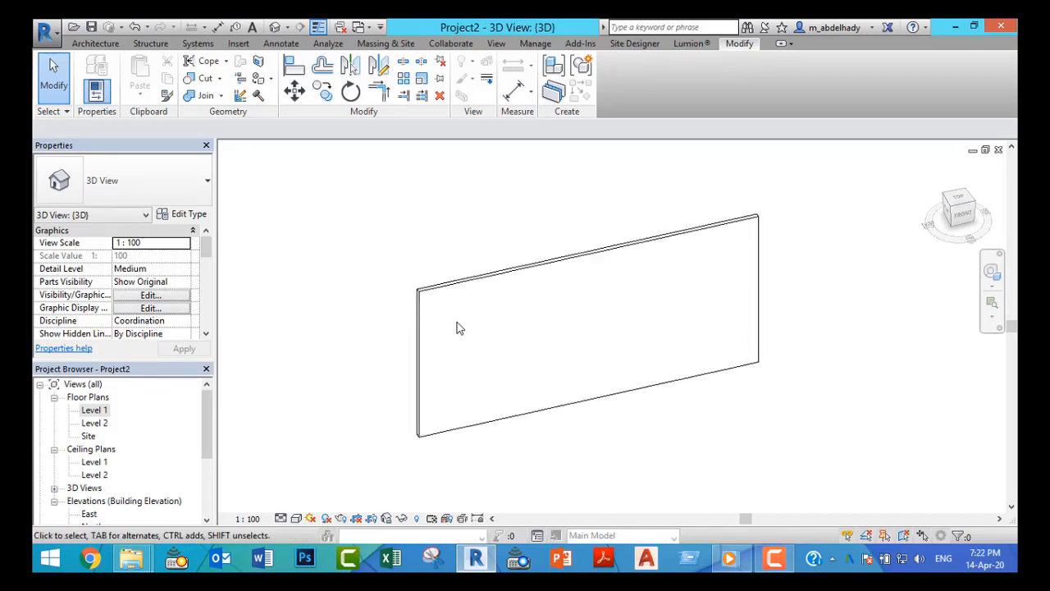
pyautogui.scroll(1, 528, 350)
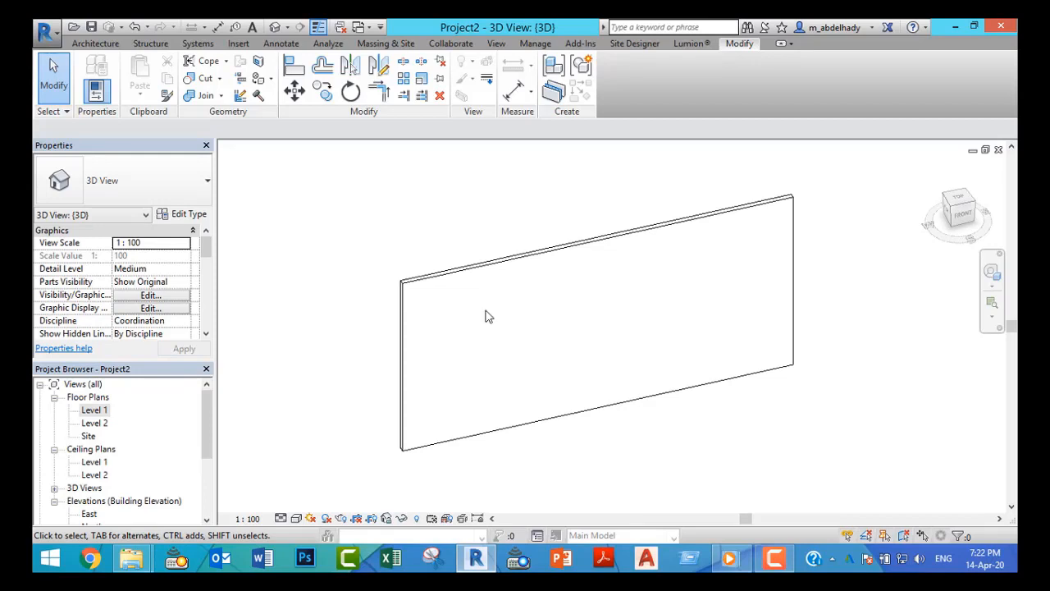
pyautogui.scroll(1, 525, 344)
pyautogui.moveTo(542, 347); pyautogui.dragTo(505, 358, button='middle')
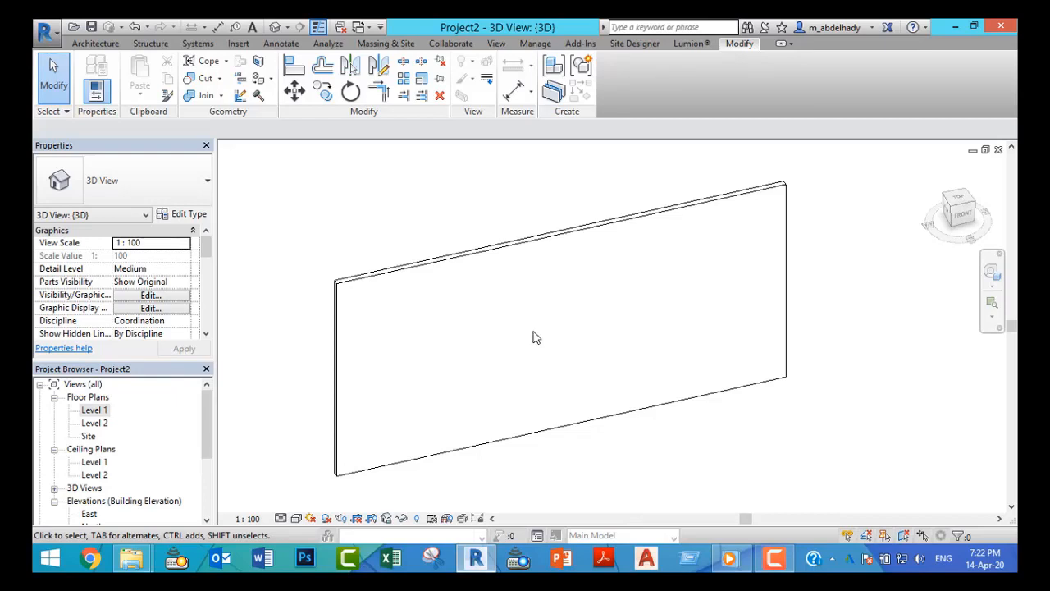
# - Create a new in-place model in the Generic Models category, named Generic Models 3
pyautogui.click(96, 45)
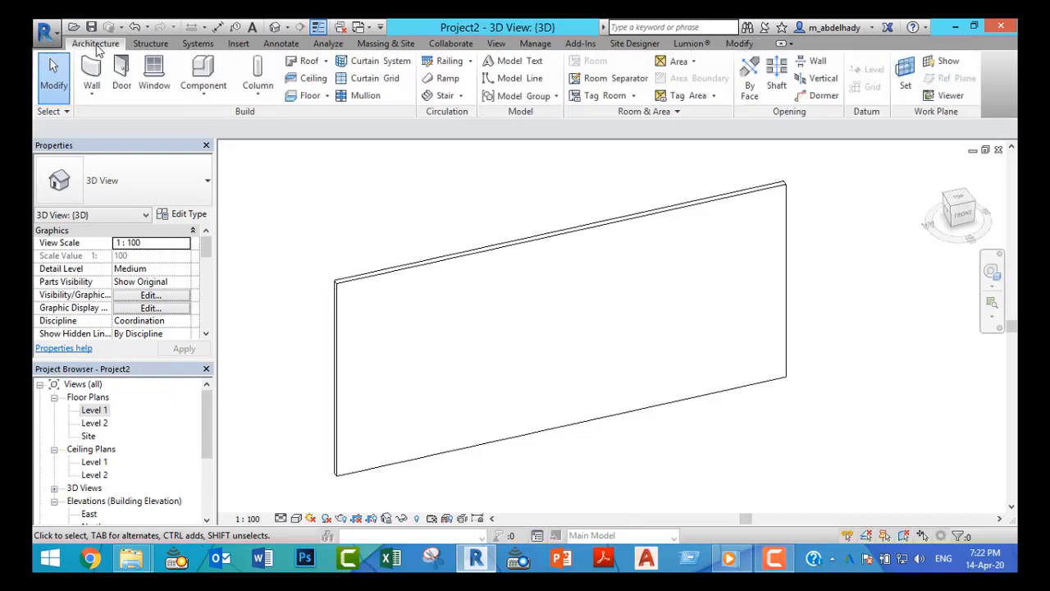
pyautogui.click(205, 92)
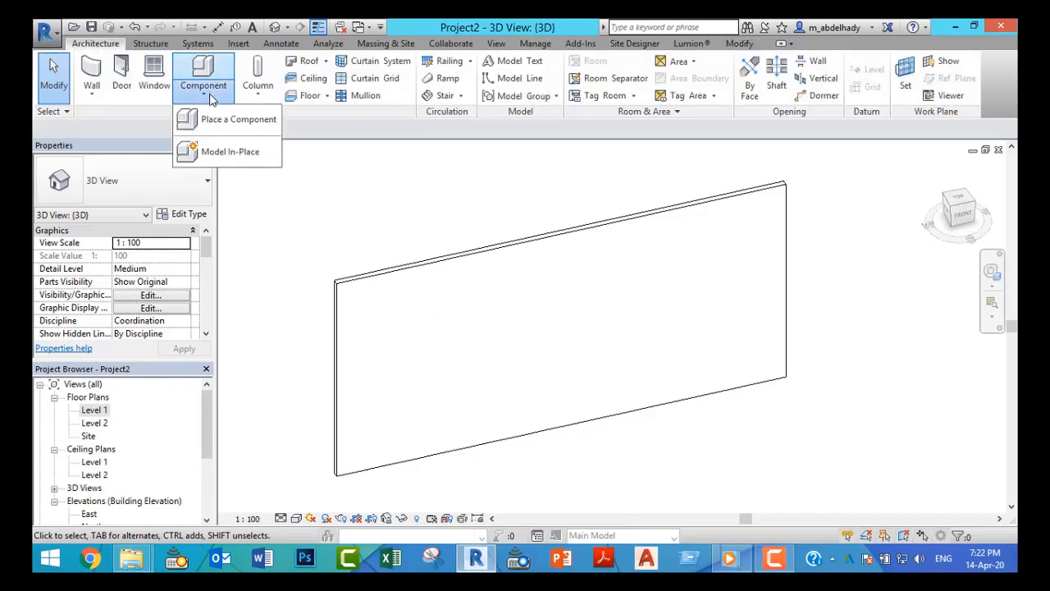
pyautogui.click(228, 158)
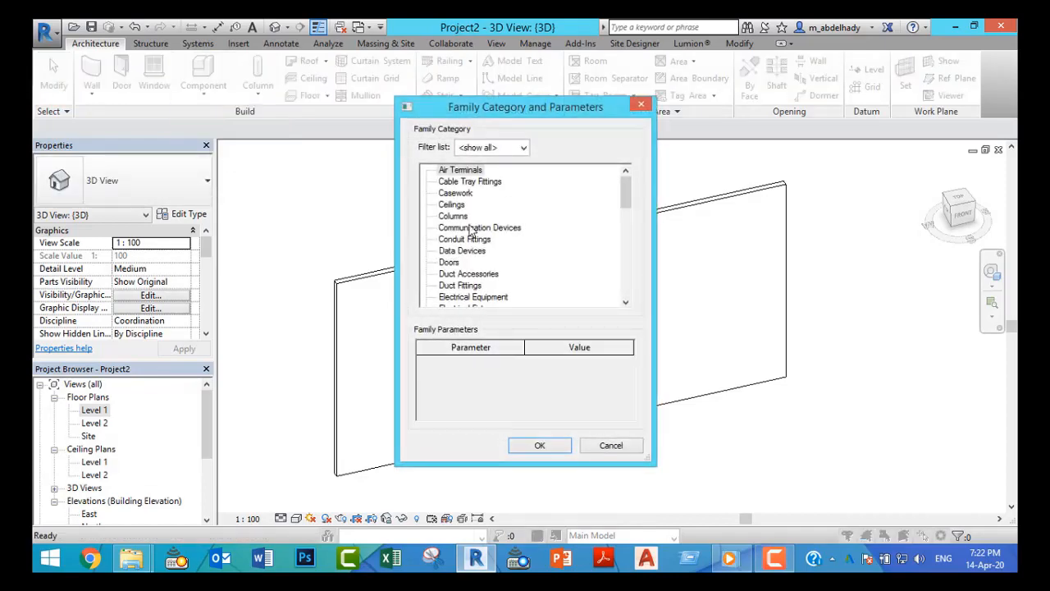
pyautogui.click(471, 229)
pyautogui.press('g')
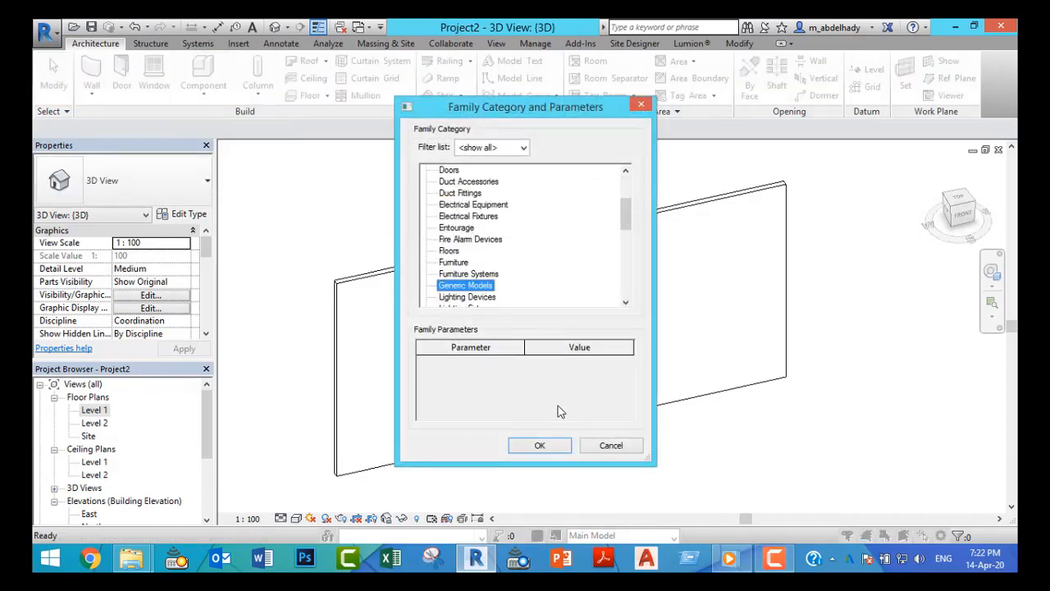
pyautogui.click(549, 447)
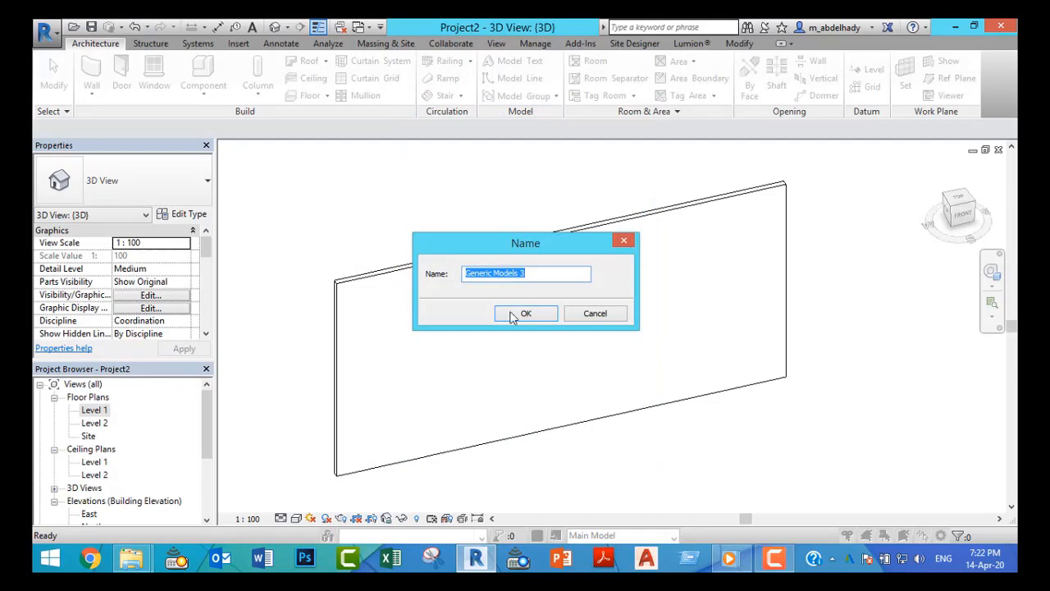
pyautogui.click(512, 318)
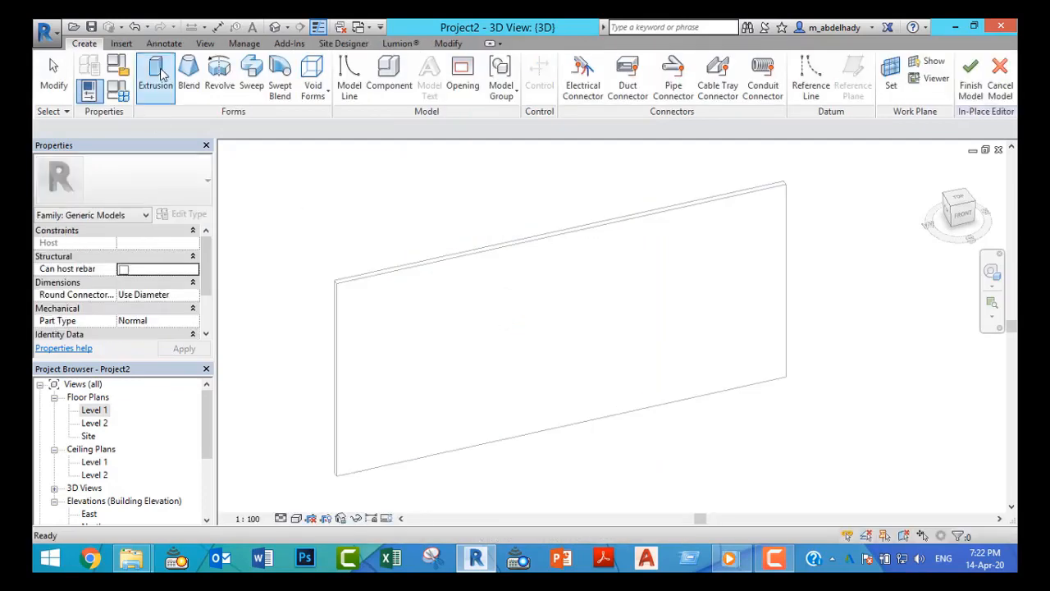
# - Start an extrusion with the wall's front face picked as its work plane, and display that plane in the Workplane Viewer
pyautogui.click(157, 74)
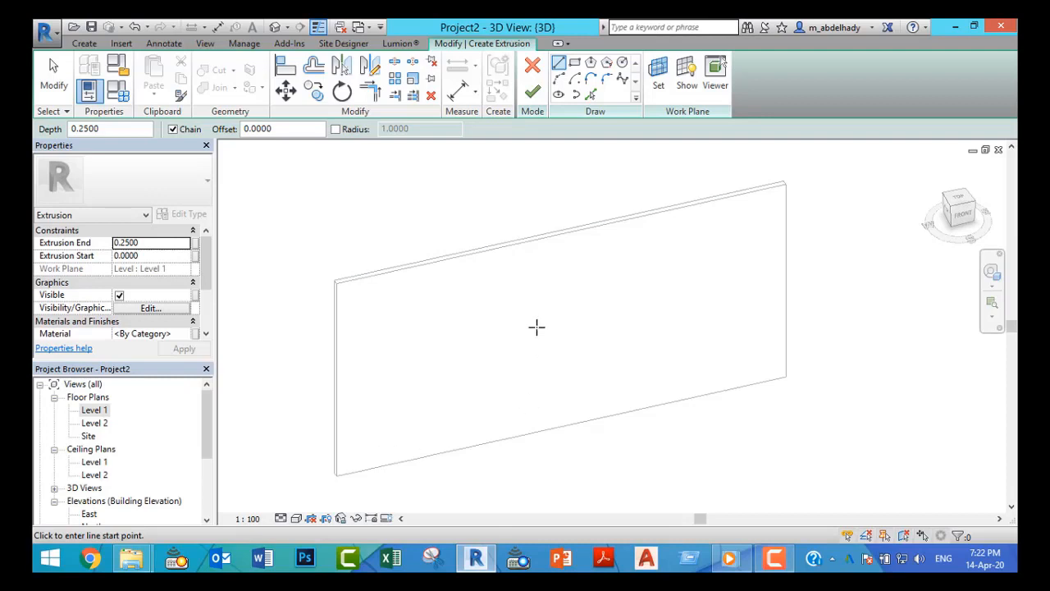
pyautogui.click(658, 82)
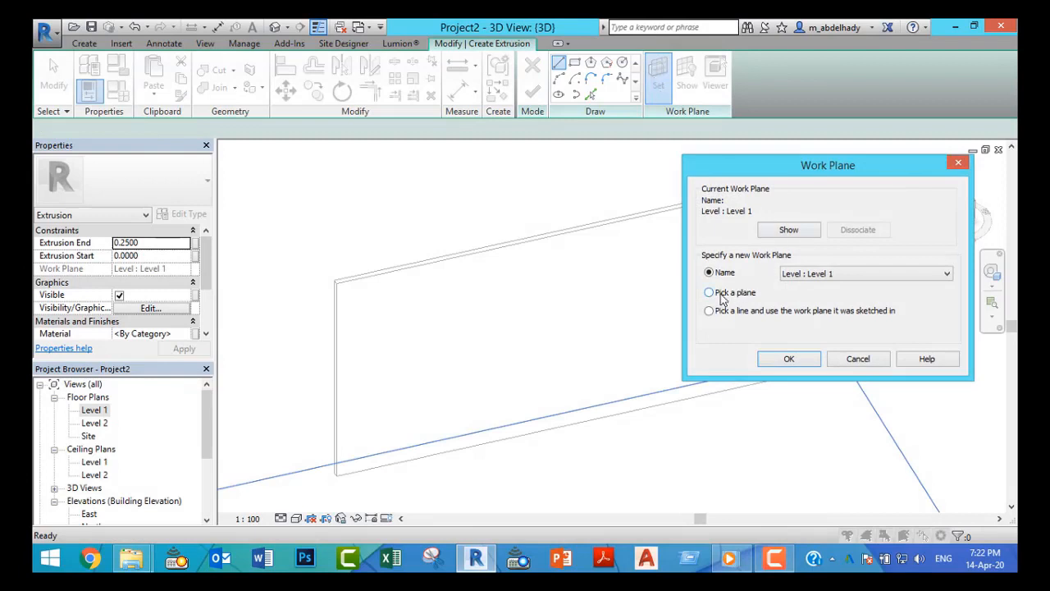
pyautogui.click(789, 360)
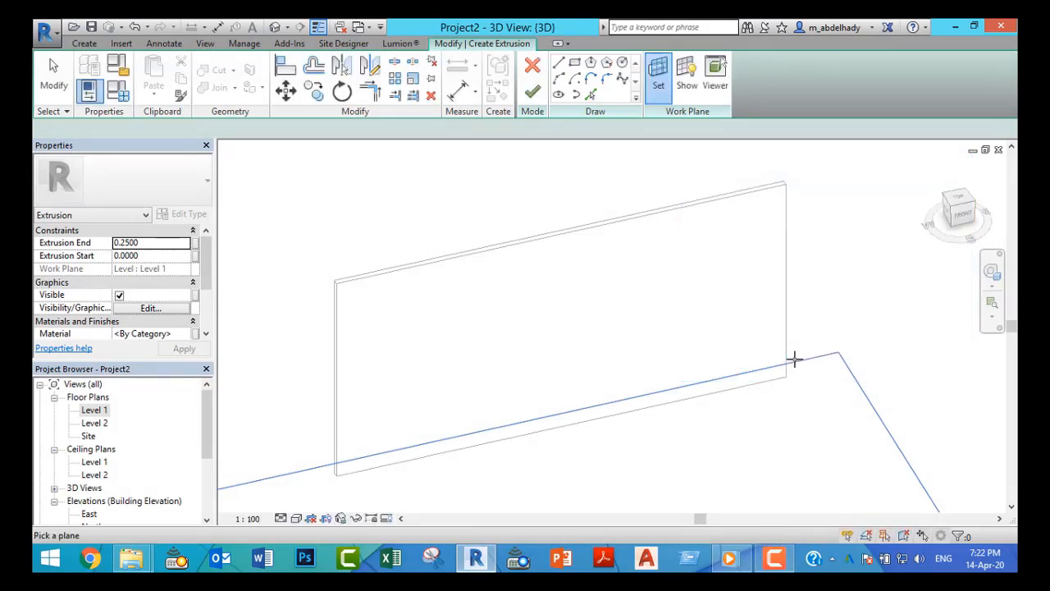
pyautogui.click(471, 257)
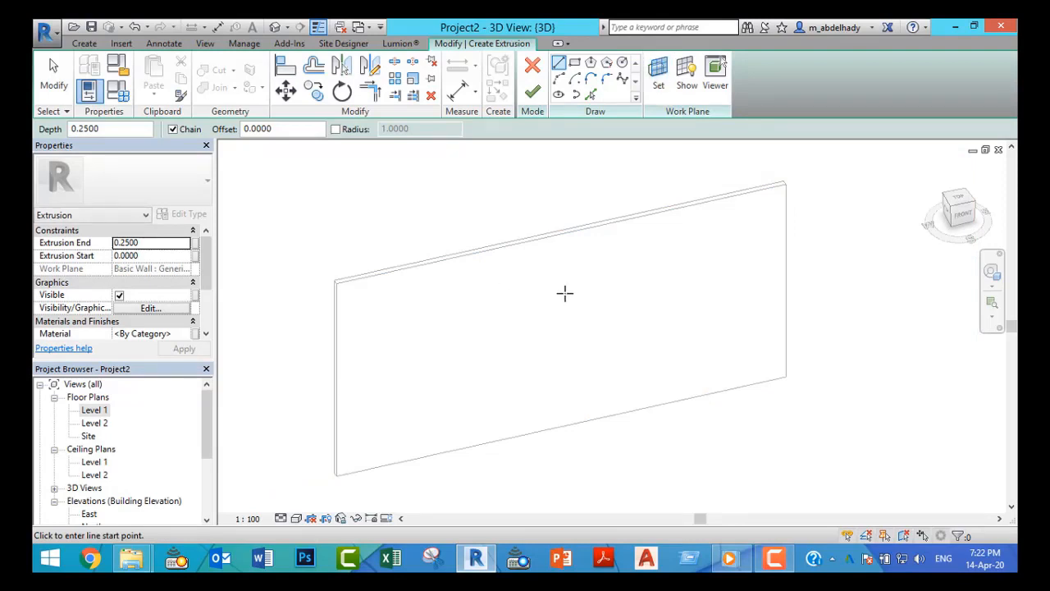
pyautogui.click(688, 92)
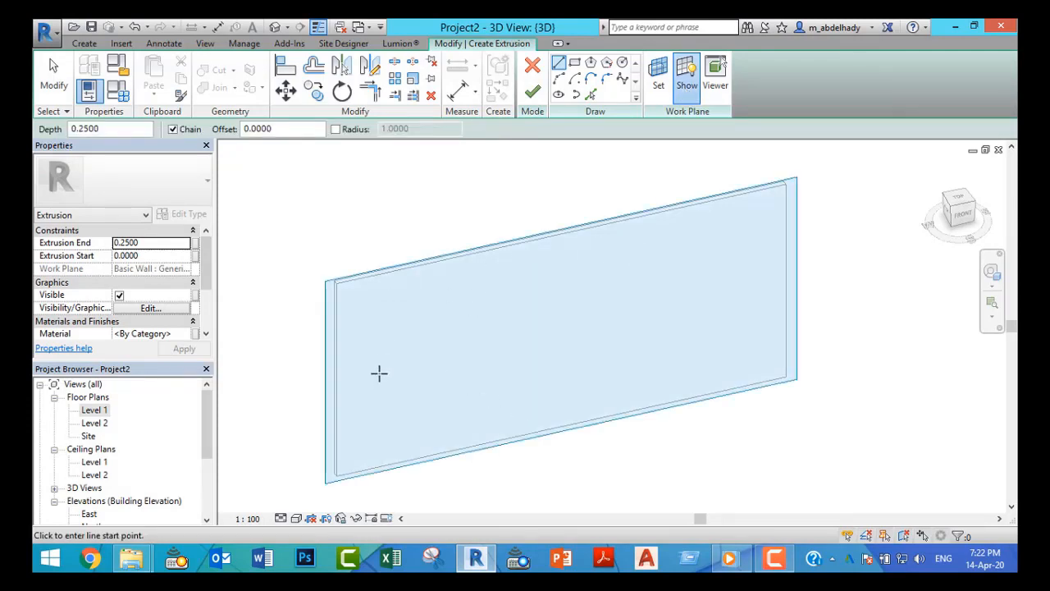
pyautogui.click(715, 88)
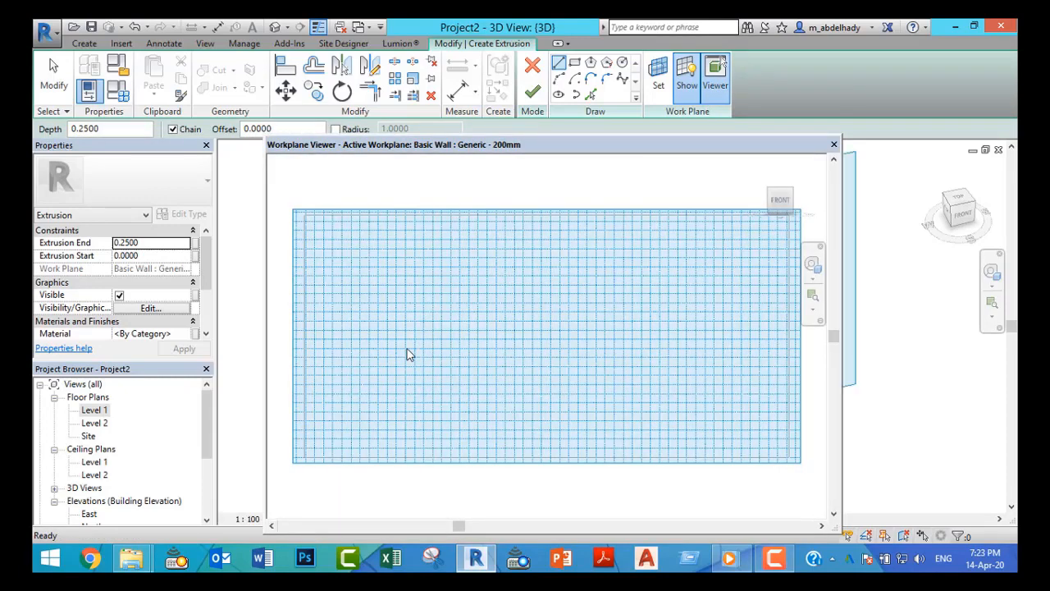
pyautogui.click(509, 199)
pyautogui.click(575, 66)
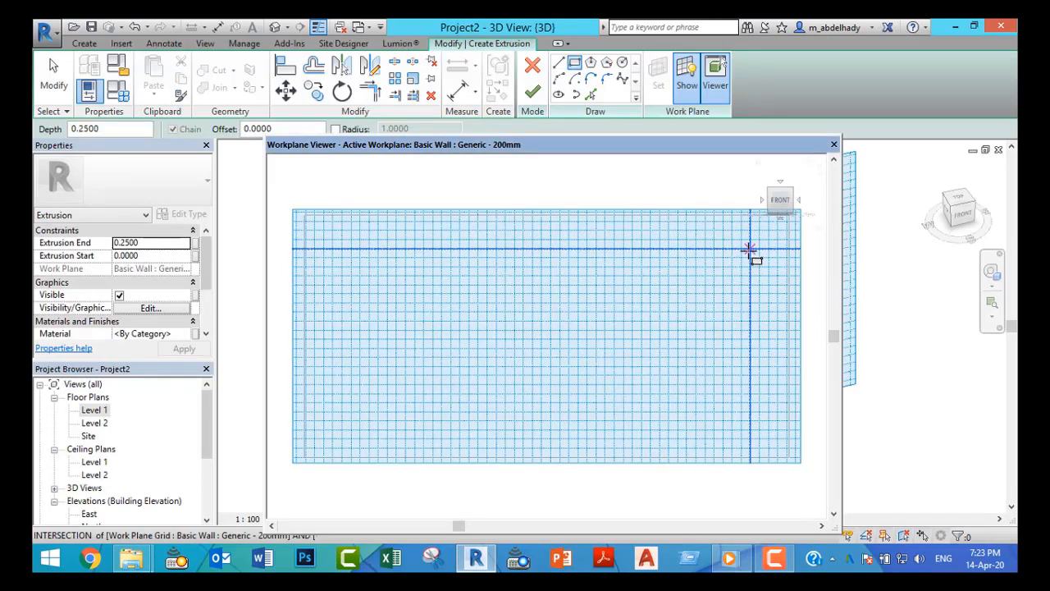
pyautogui.click(722, 266)
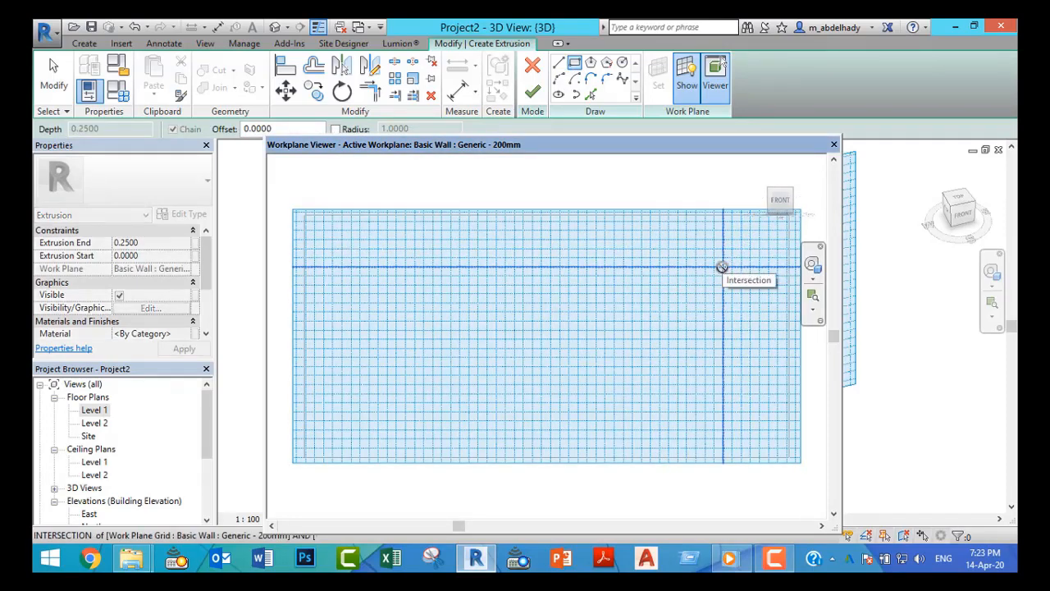
pyautogui.click(726, 267)
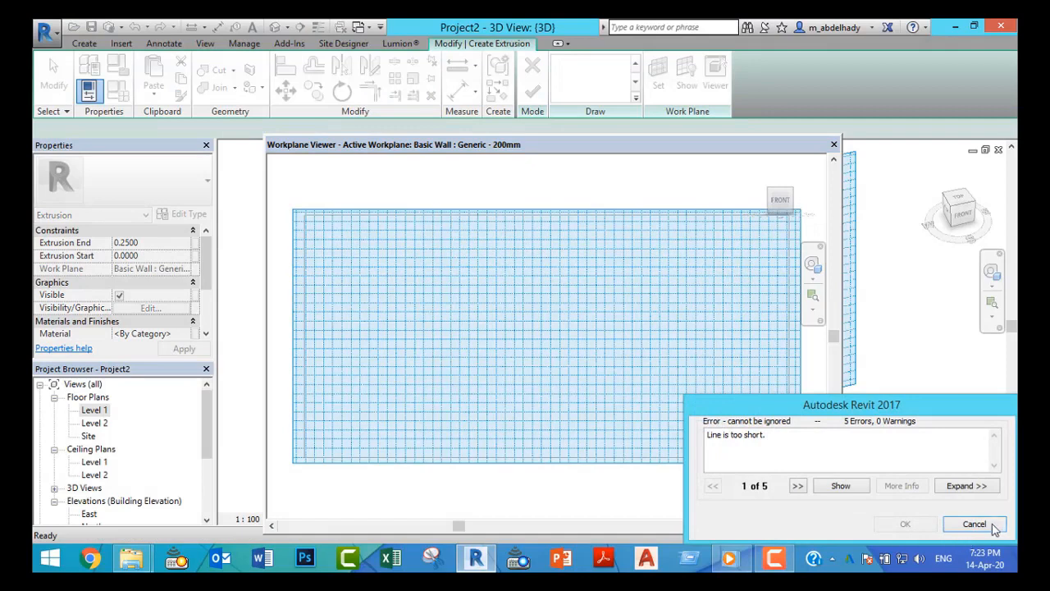
pyautogui.press('Escape')
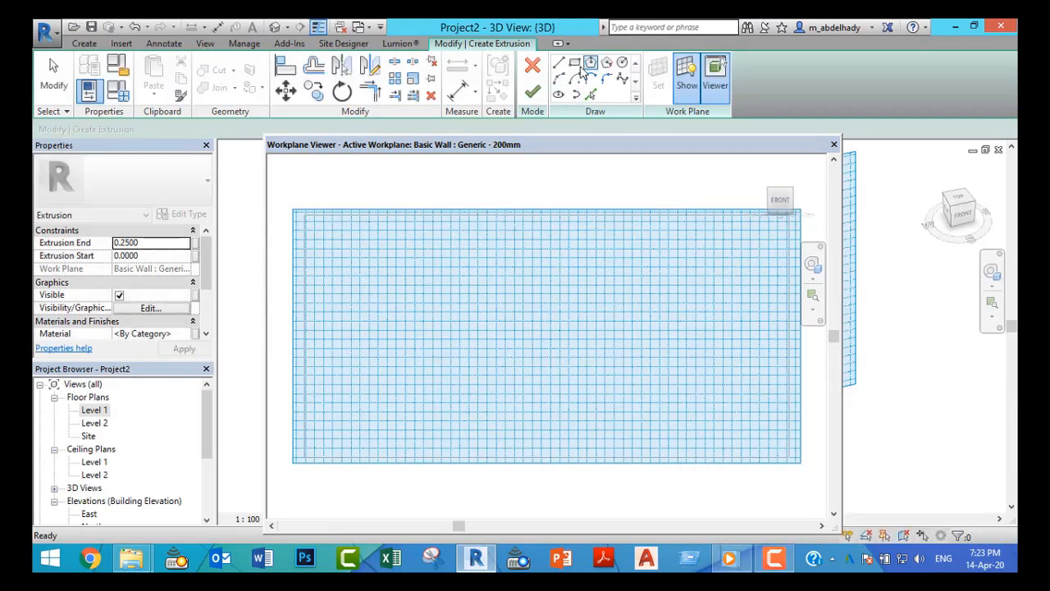
# - Sketch two separate upright rectangles about 3.9 m tall, level with each other on the wall face, the second about 0.75 m wide
pyautogui.click(714, 268)
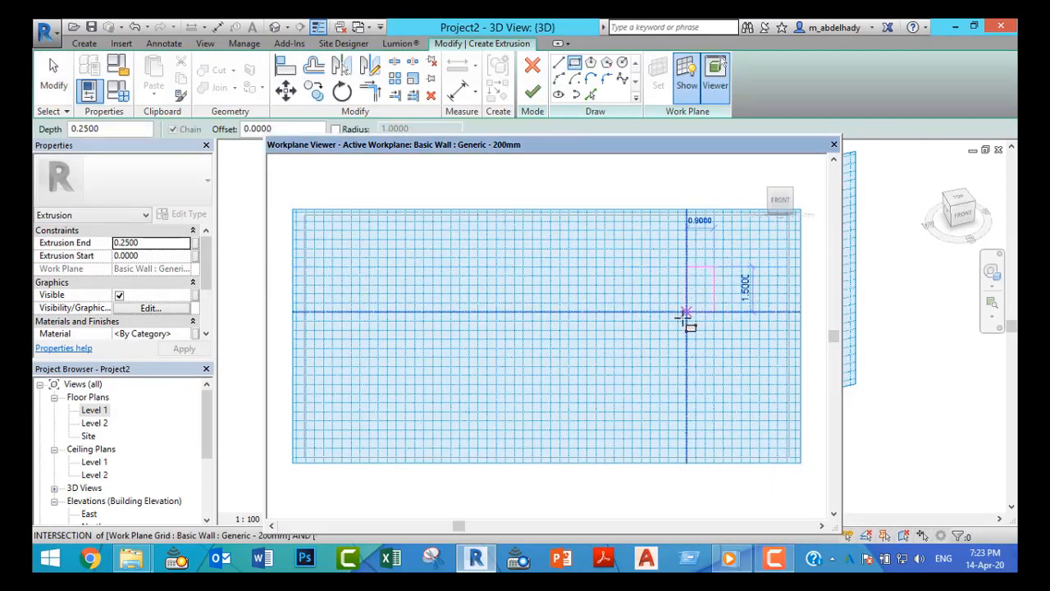
pyautogui.click(696, 386)
pyautogui.scroll(3, 628, 324)
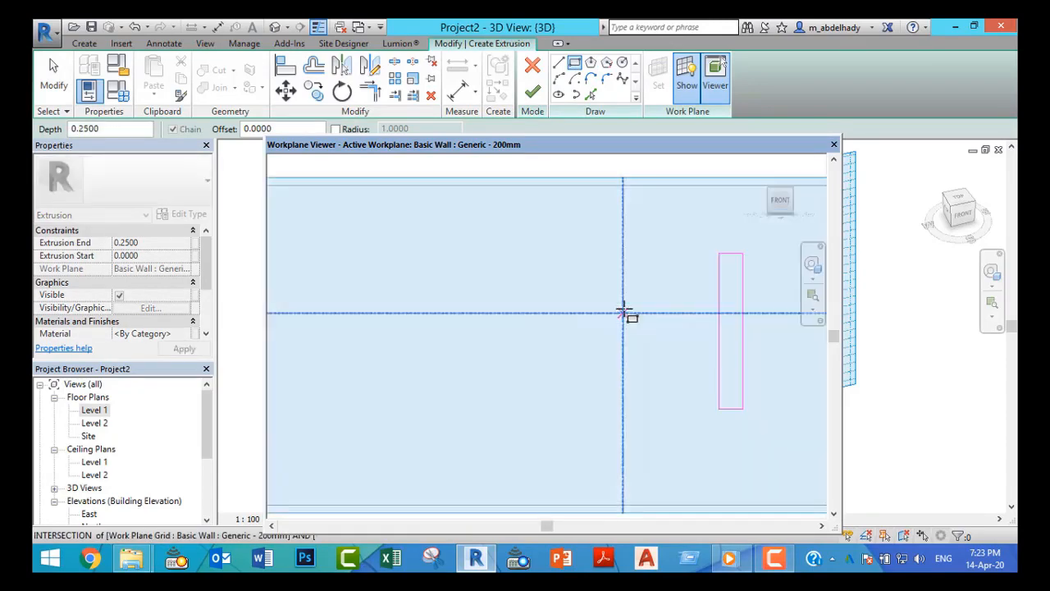
pyautogui.click(621, 258)
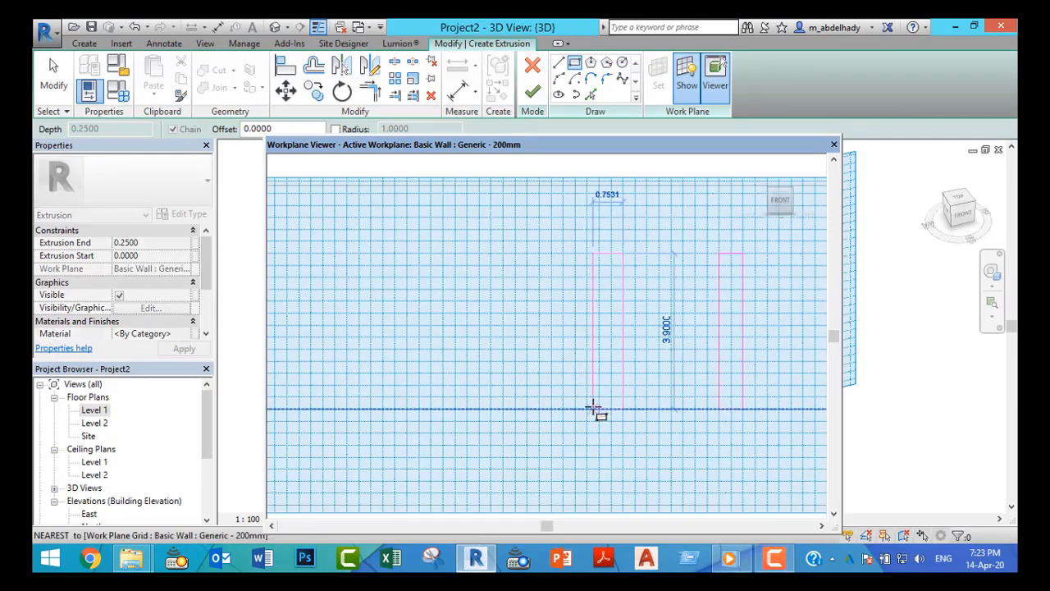
pyautogui.click(593, 408)
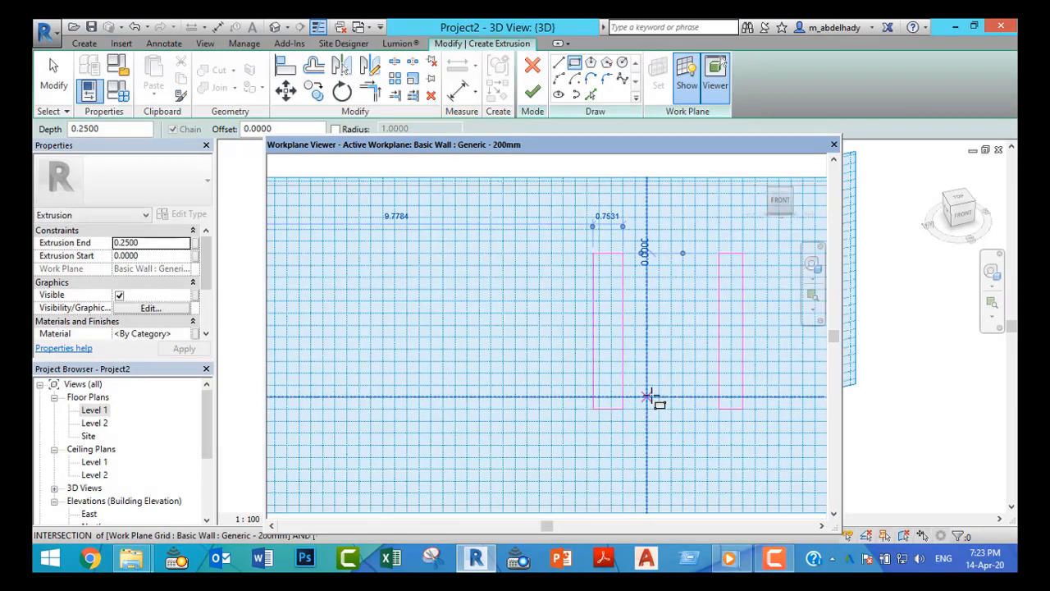
# - Sketch an upward-bulging arc of about 1.46 m radius across the 2.4 m gap between the rectangles' inner top corners
pyautogui.scroll(2, 695, 229)
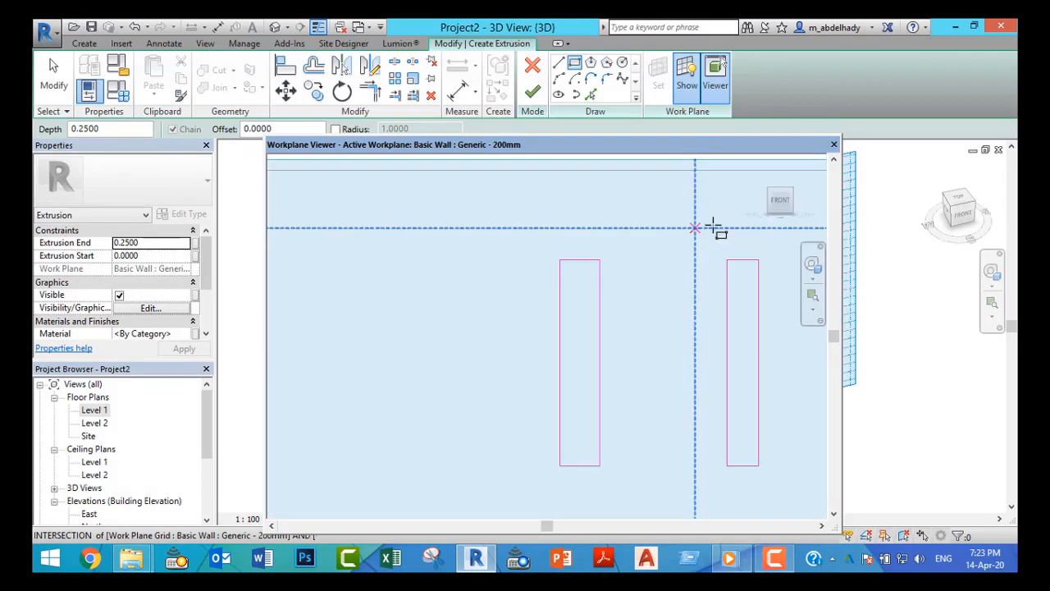
pyautogui.moveTo(724, 253); pyautogui.dragTo(646, 315, button='middle')
pyautogui.scroll(1, 636, 277)
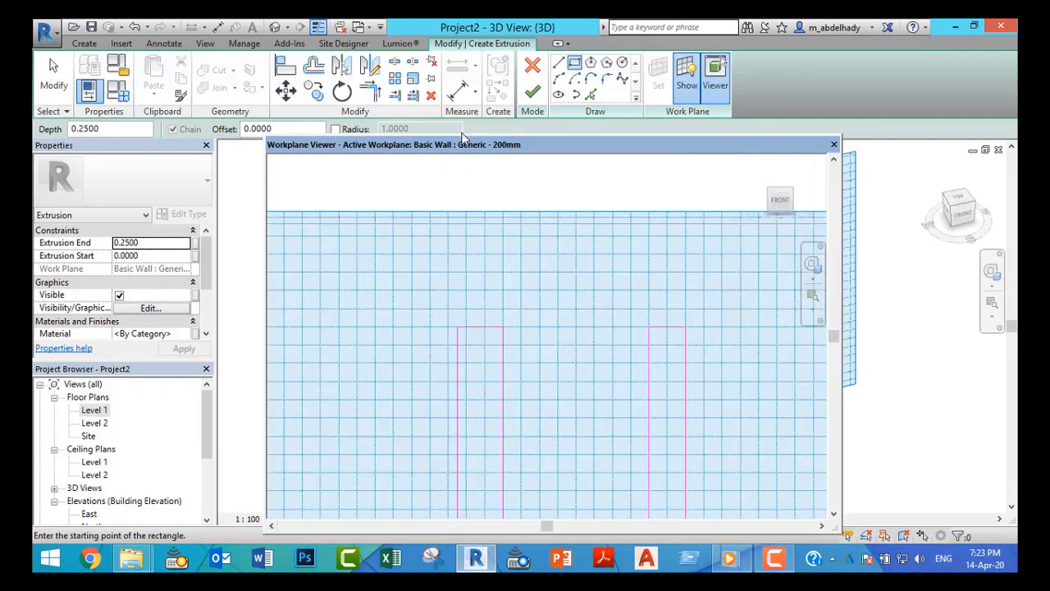
pyautogui.click(559, 78)
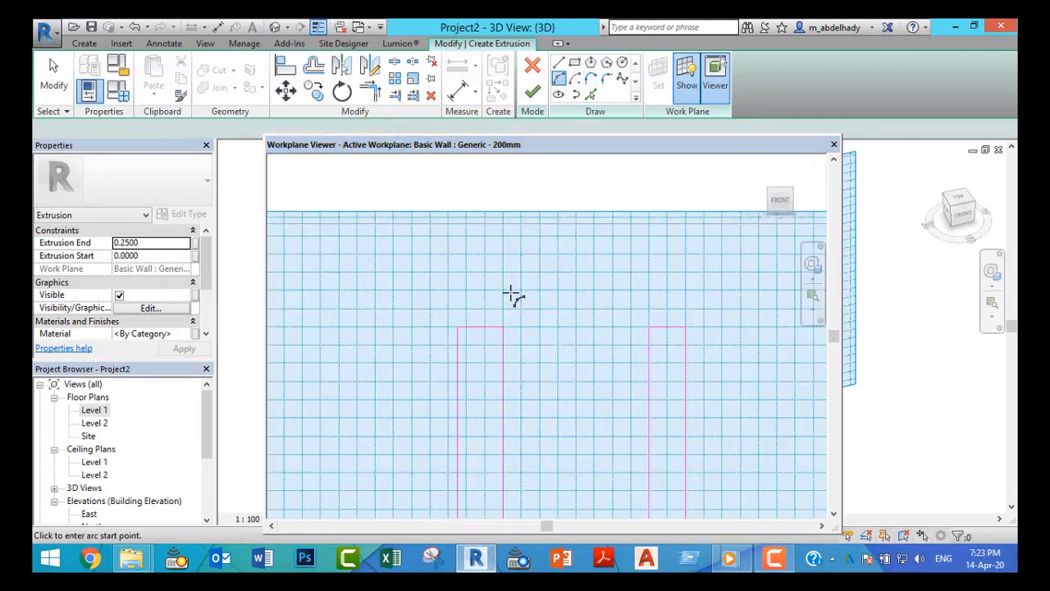
pyautogui.click(504, 326)
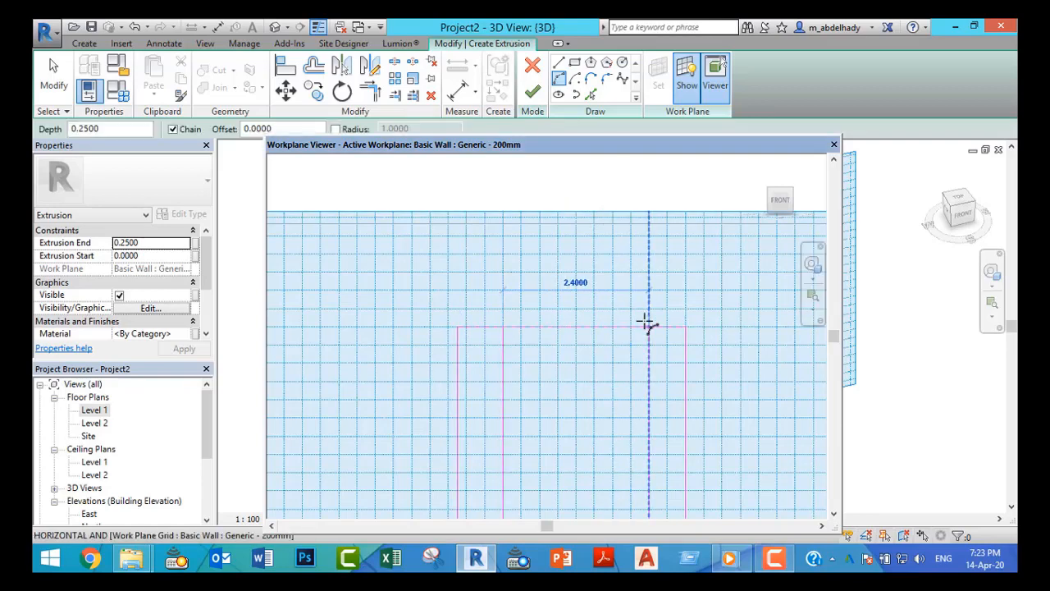
pyautogui.click(649, 327)
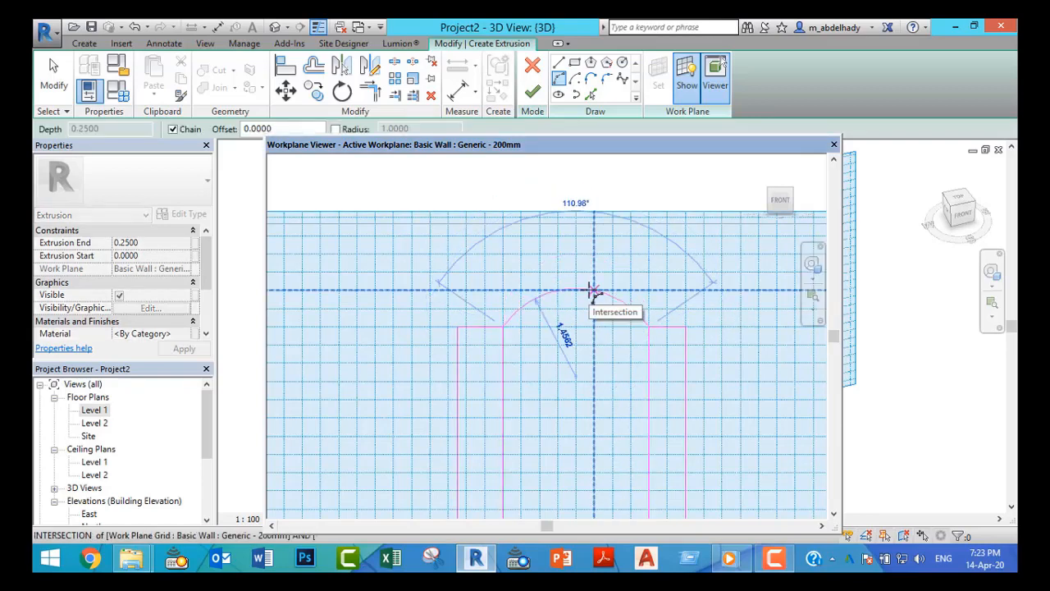
pyautogui.click(591, 290)
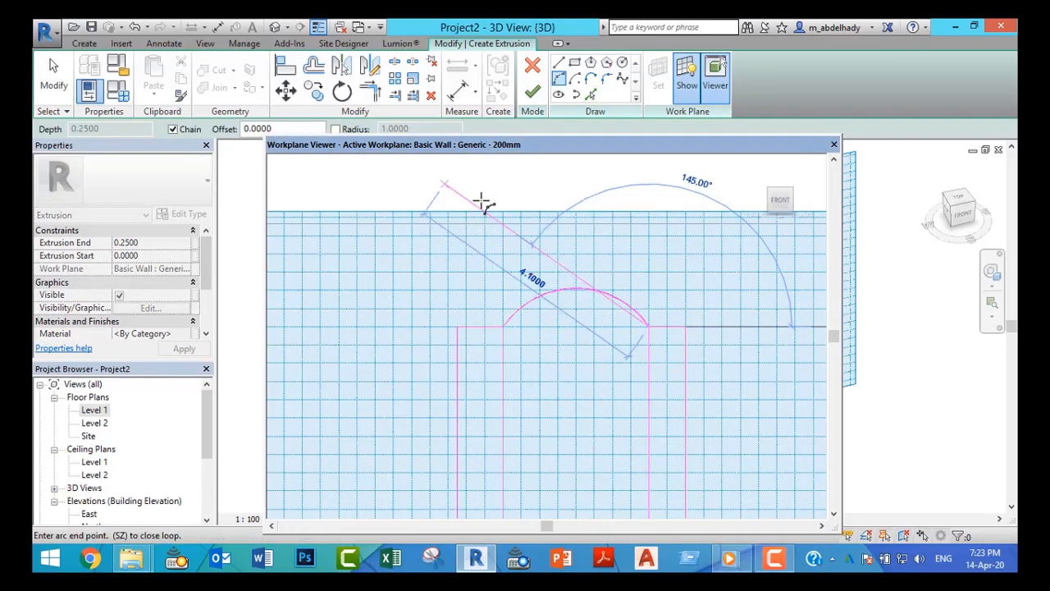
pyautogui.press('Escape')
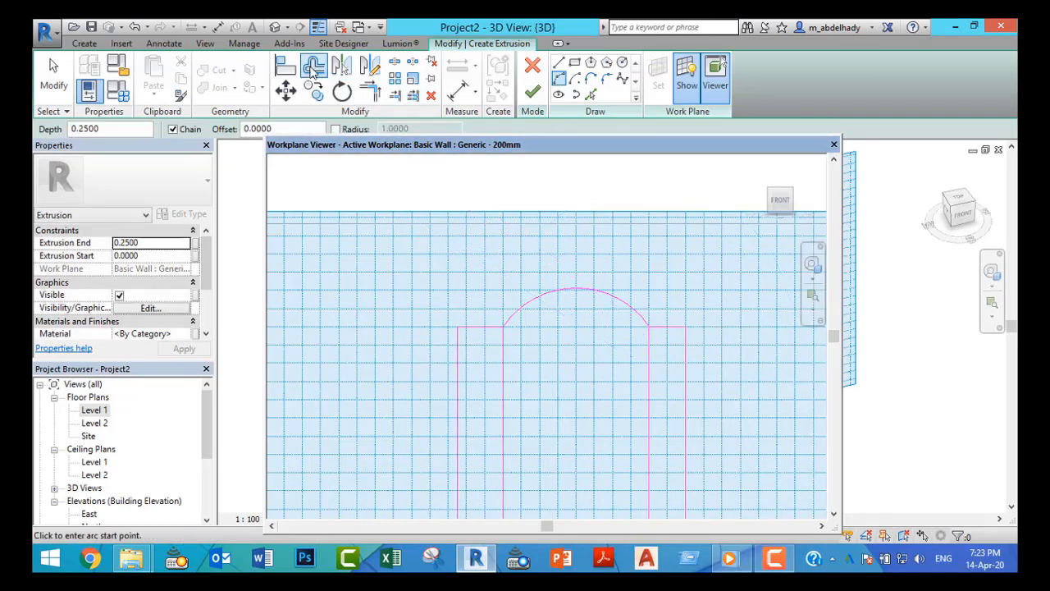
# - Offset a copy of the arc 0.3 m outward
pyautogui.click(314, 66)
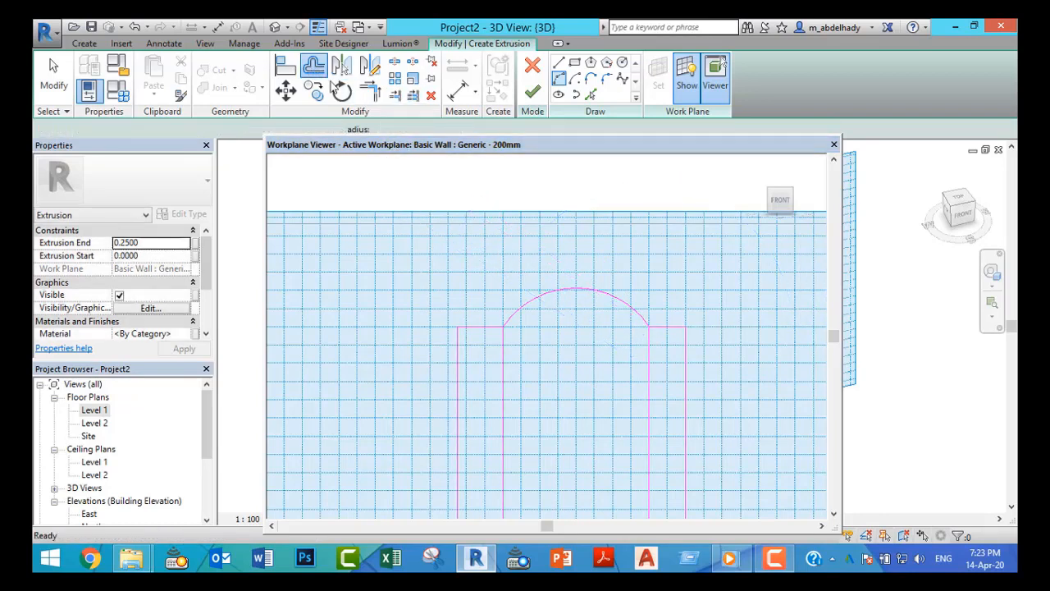
pyautogui.click(614, 297)
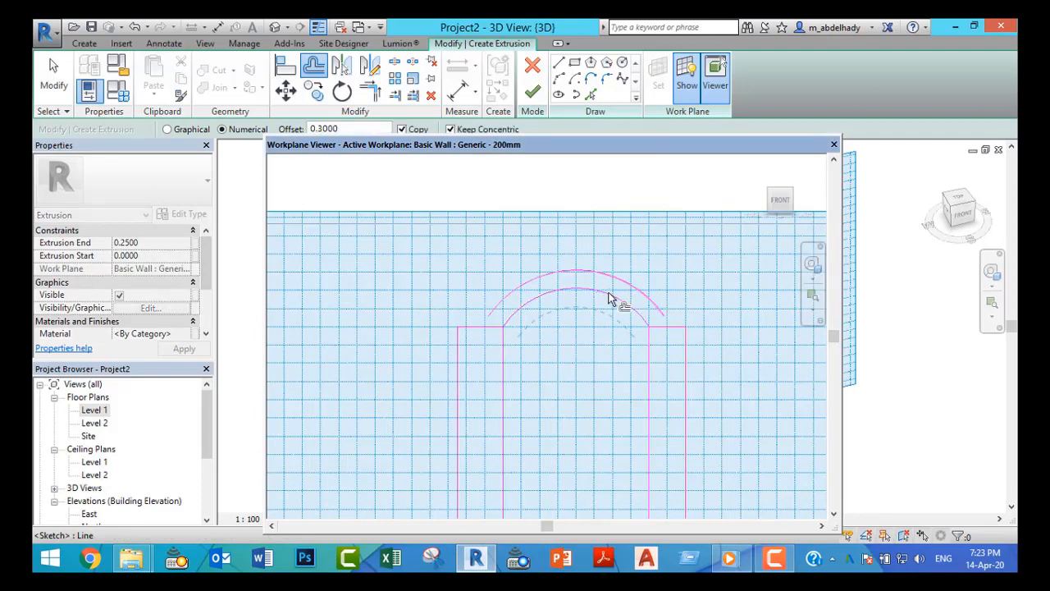
pyautogui.press('Escape')
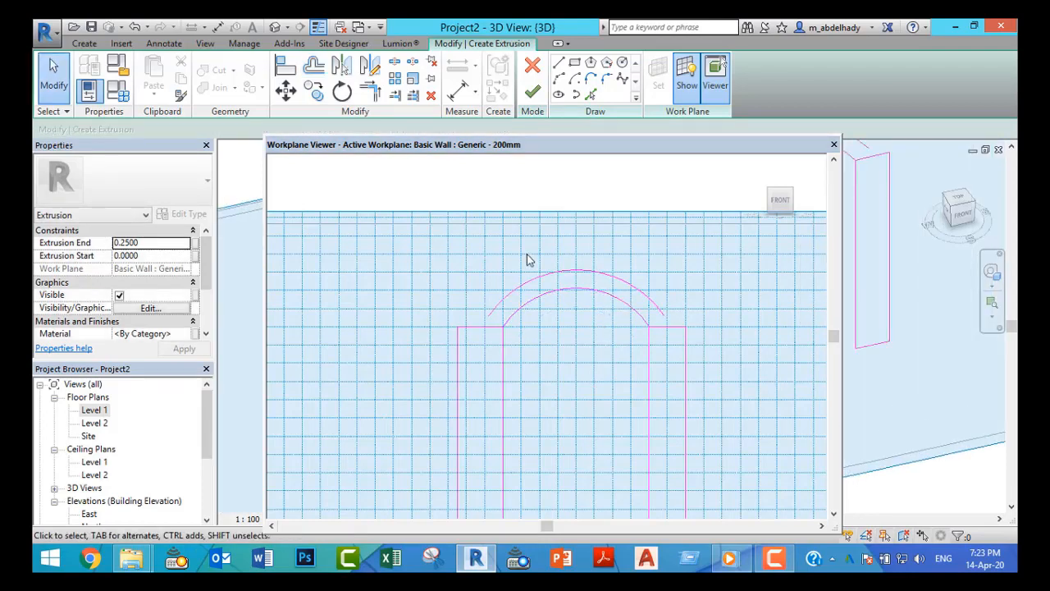
# - Close both ends of the two arcs with short connecting lines, and try to finish the extrusion sketch
pyautogui.click(559, 63)
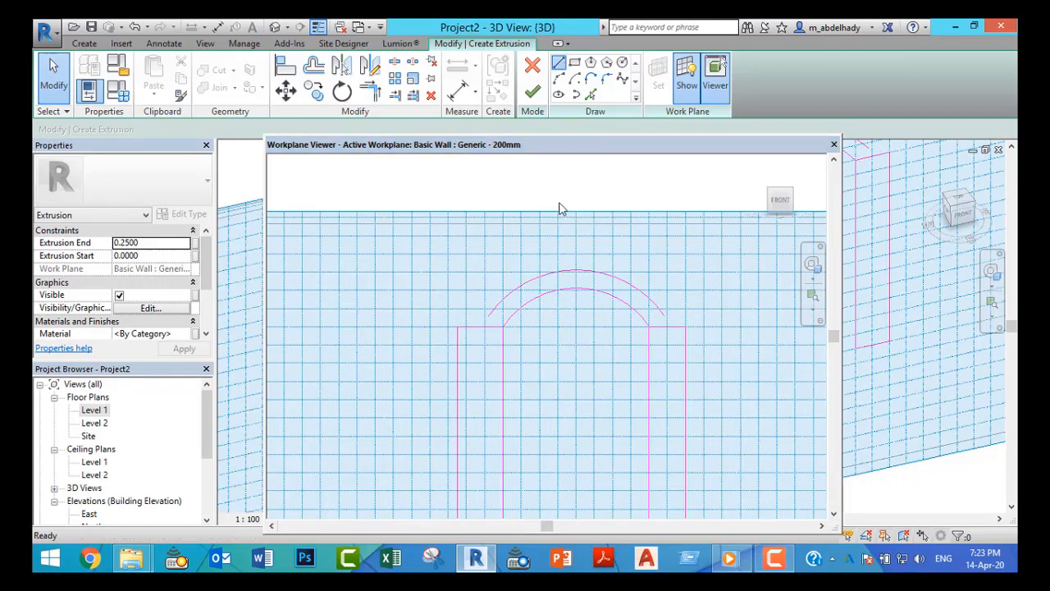
pyautogui.click(504, 325)
pyautogui.click(490, 313)
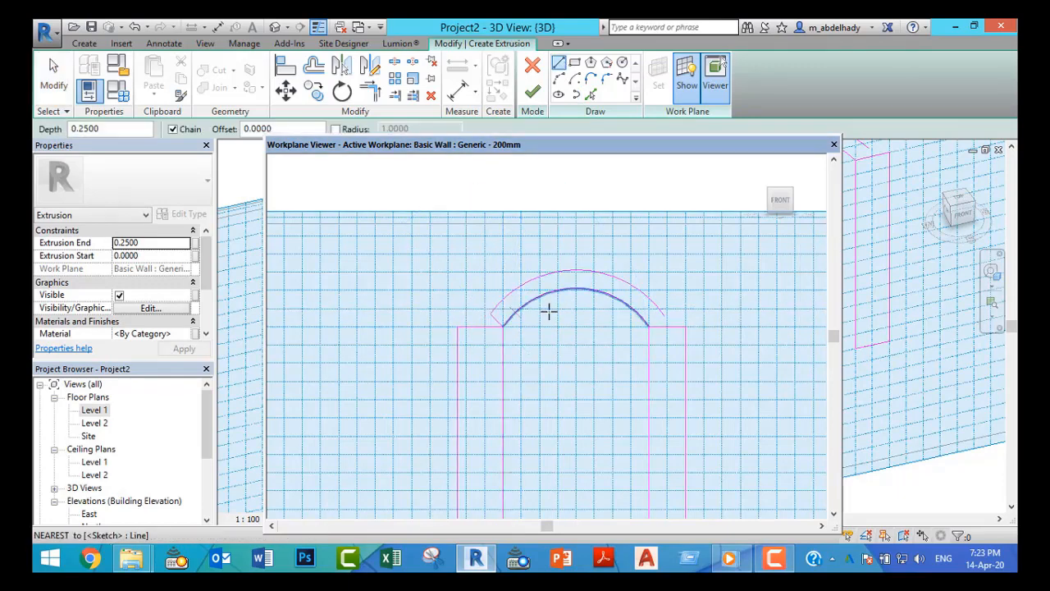
pyautogui.click(648, 325)
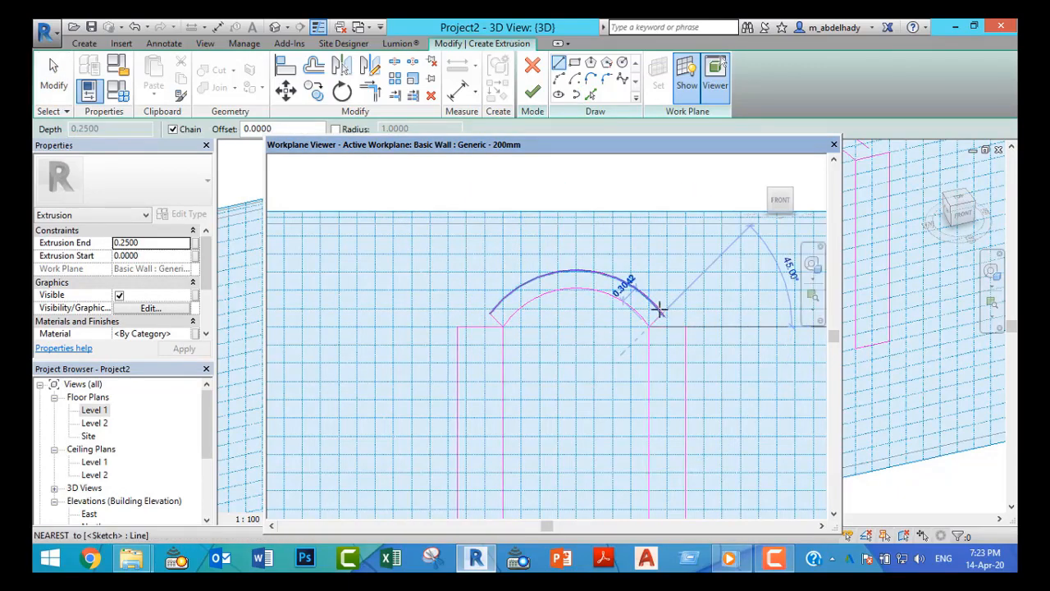
pyautogui.click(662, 312)
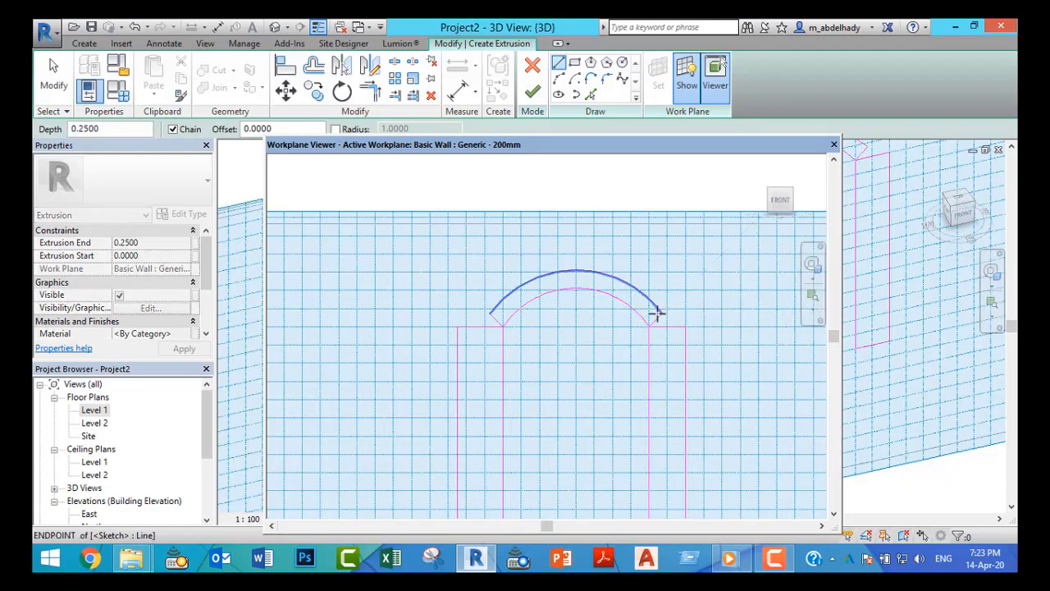
pyautogui.press('Escape')
pyautogui.press('Escape')
pyautogui.click(533, 91)
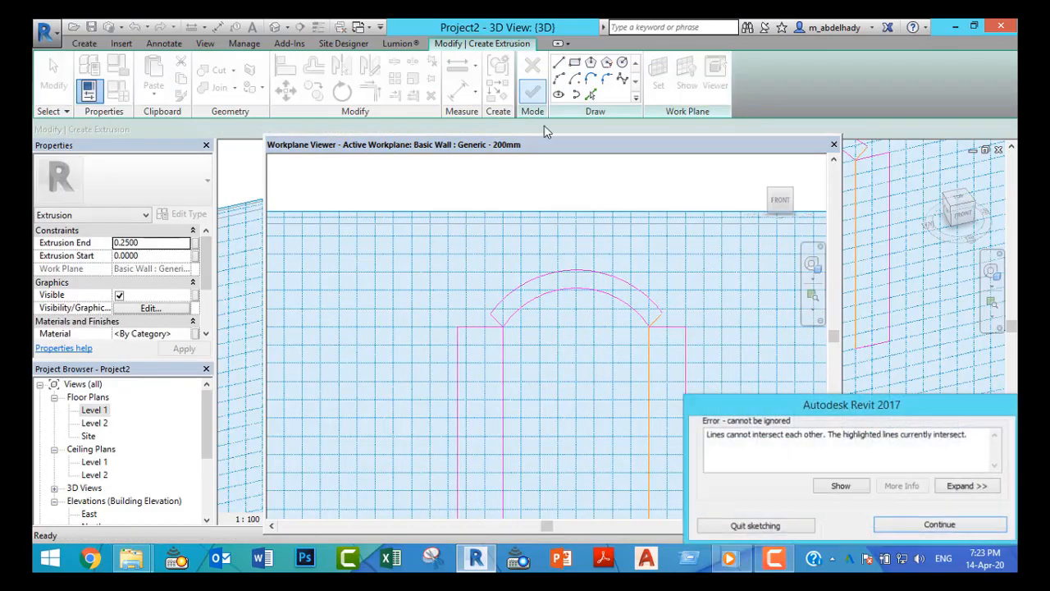
# - Dismiss the intersection error and move the line closing the arch band's left end about 0.08 m inward, away from the rectangle's corner
pyautogui.click(939, 525)
pyautogui.scroll(-2, 606, 354)
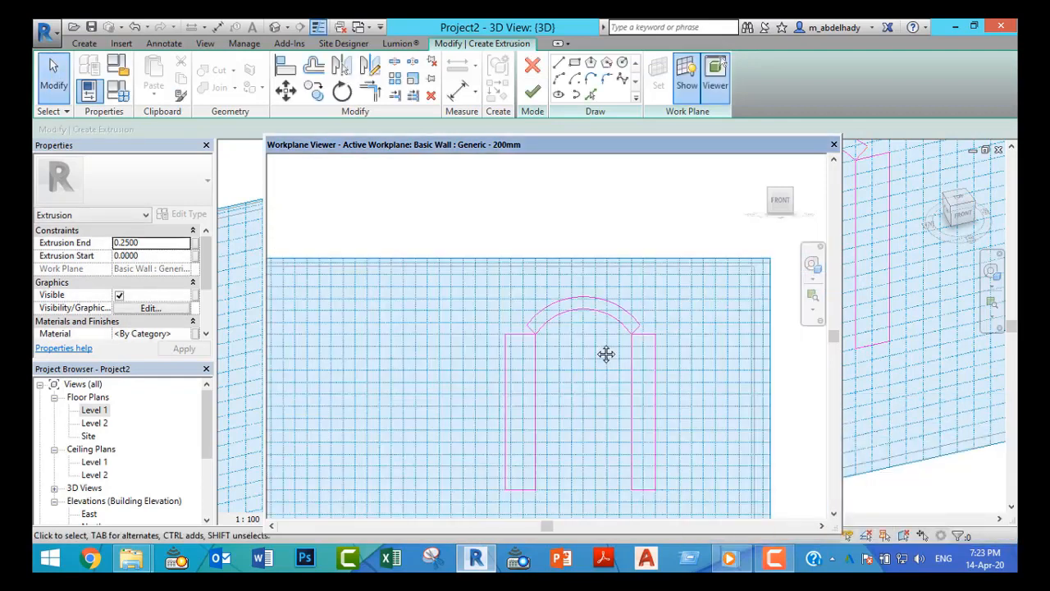
pyautogui.scroll(5, 468, 304)
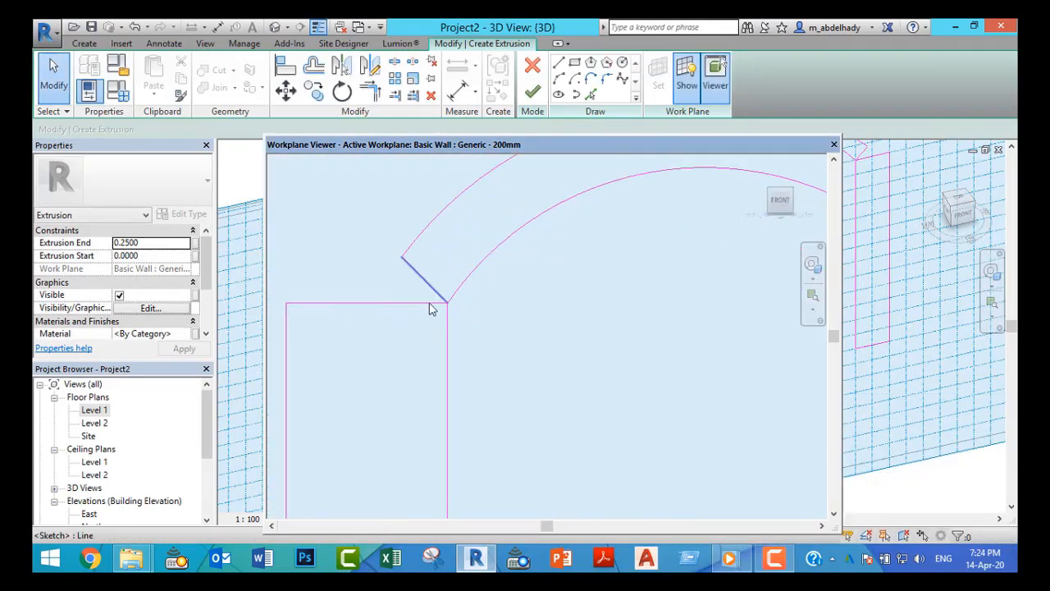
pyautogui.scroll(3, 448, 305)
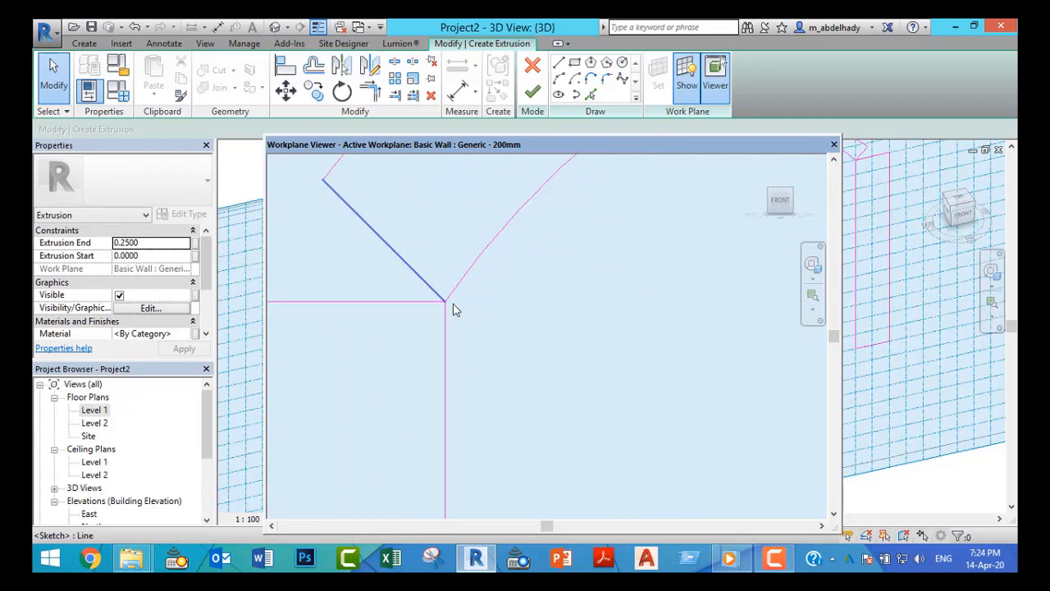
pyautogui.click(417, 259)
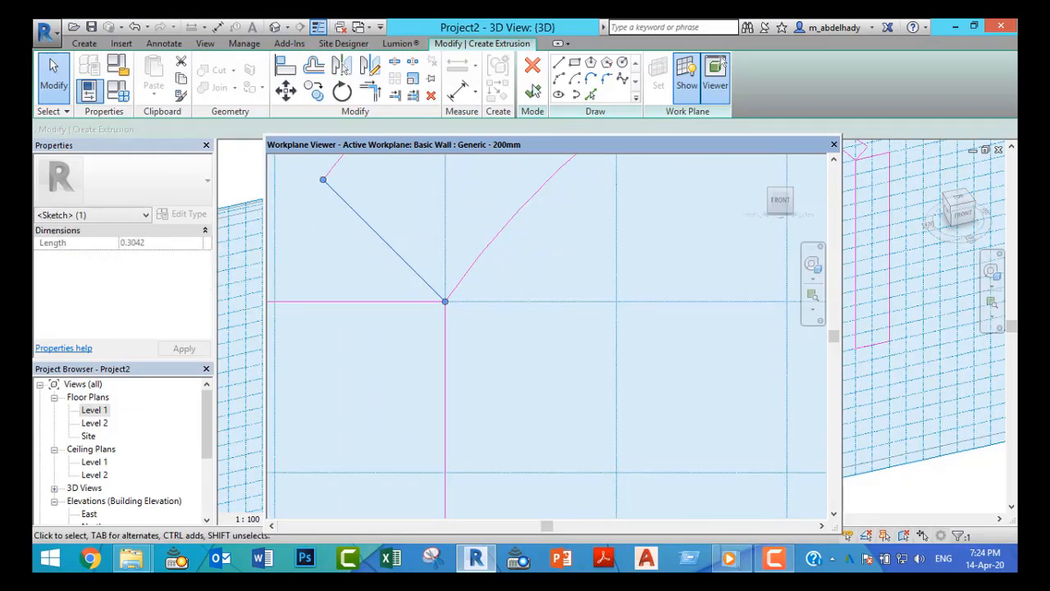
pyautogui.click(285, 91)
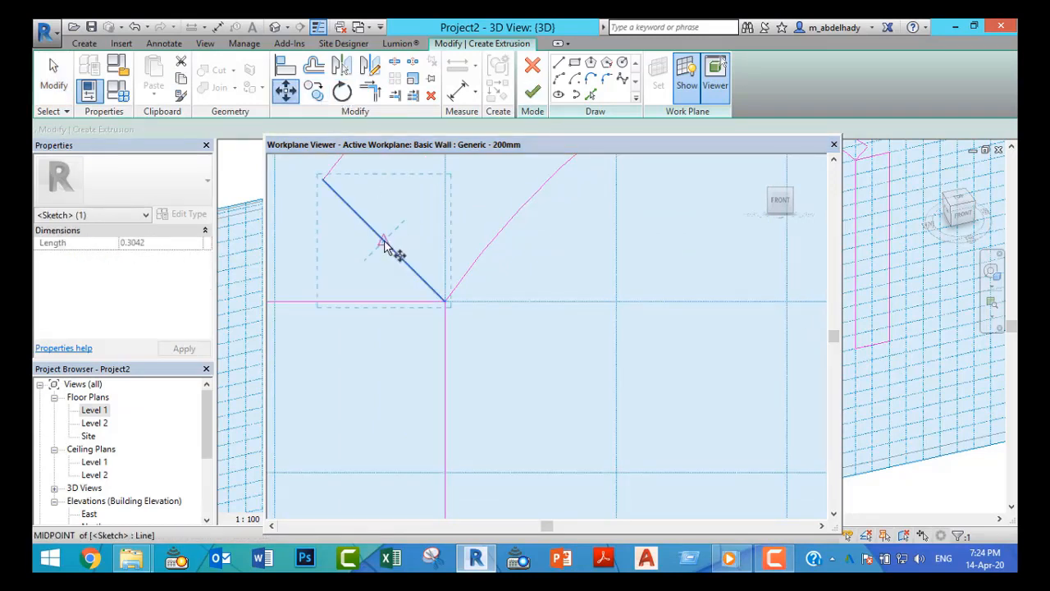
pyautogui.click(397, 215)
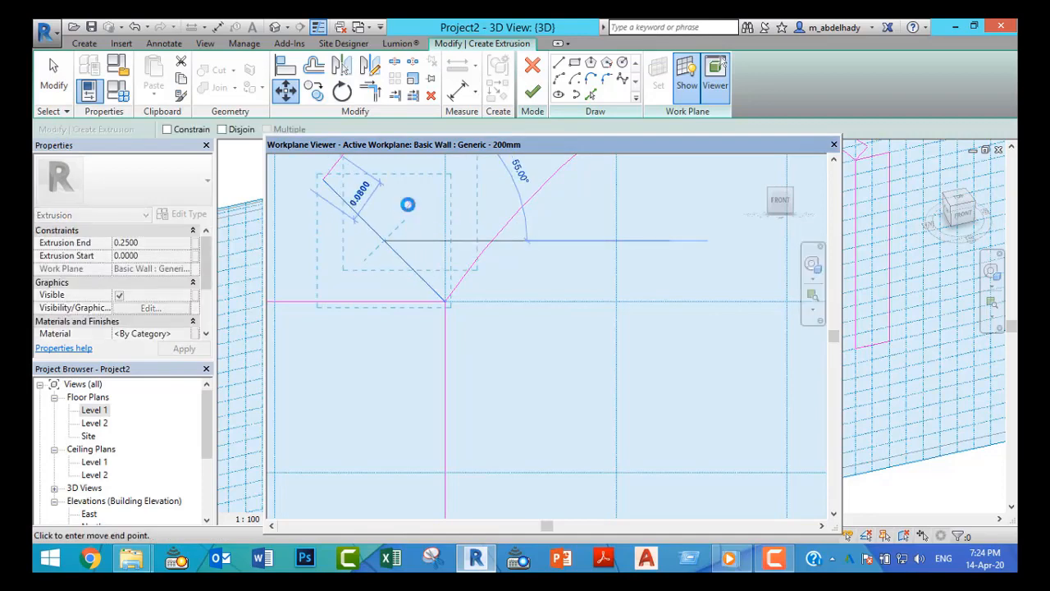
pyautogui.click(418, 212)
pyautogui.scroll(-1, 419, 213)
pyautogui.moveTo(437, 185); pyautogui.dragTo(447, 305, button='middle')
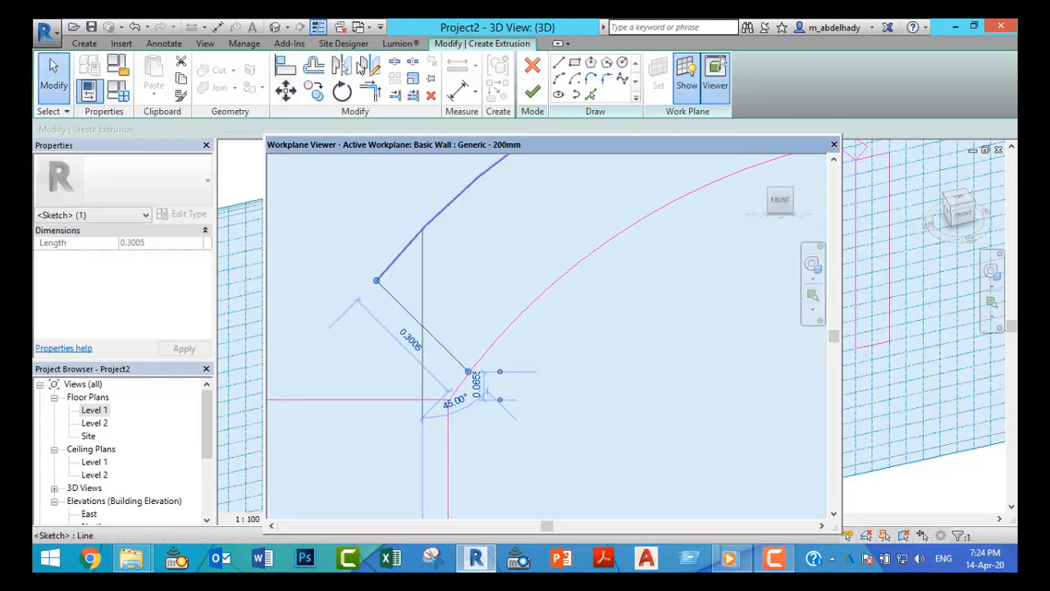
# - Trim the outer and inner arcs to a corner with the moved closing line at the band's left end
pyautogui.click(370, 92)
pyautogui.click(406, 259)
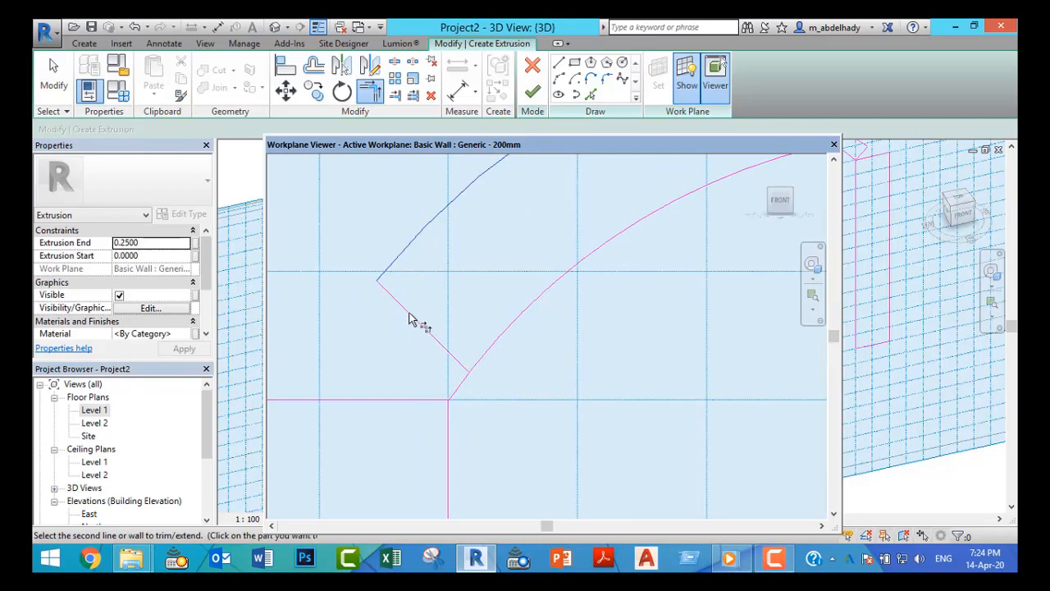
pyautogui.click(443, 352)
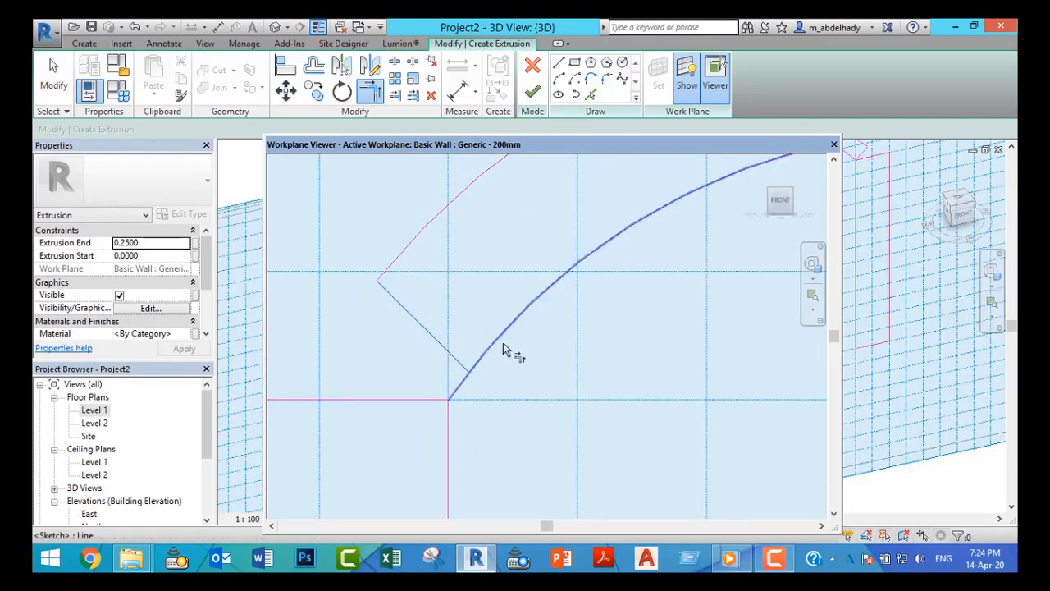
pyautogui.click(503, 343)
# - Move the line closing the arch band's right end about 0.15 m diagonally up and inward, away from the rectangle's corner
pyautogui.scroll(-3, 544, 345)
pyautogui.moveTo(672, 351); pyautogui.dragTo(431, 352, button='middle')
pyautogui.scroll(2, 605, 345)
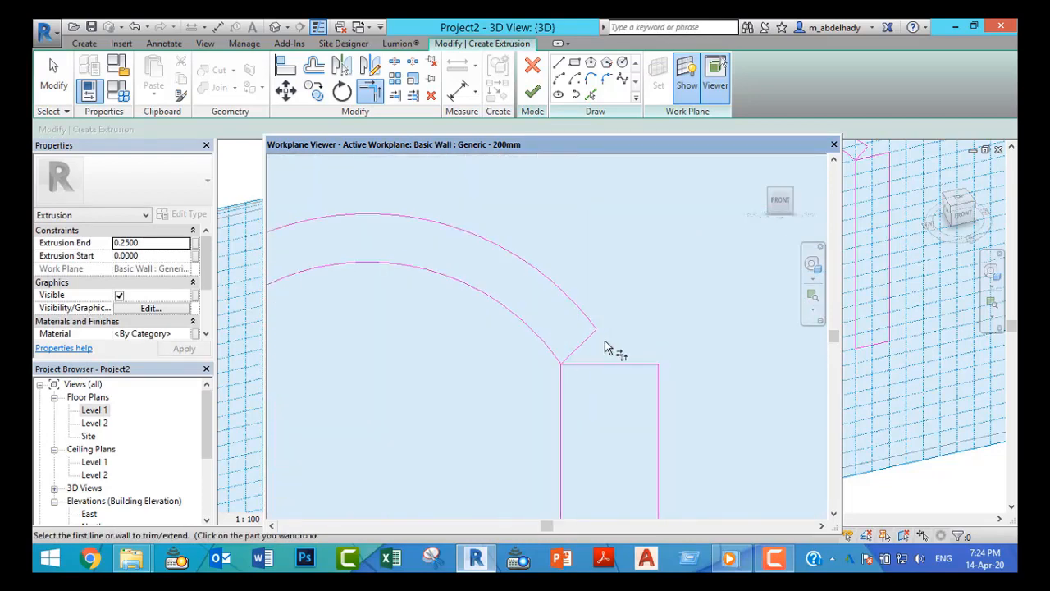
pyautogui.scroll(1, 579, 346)
pyautogui.press('Escape')
pyautogui.click(579, 351)
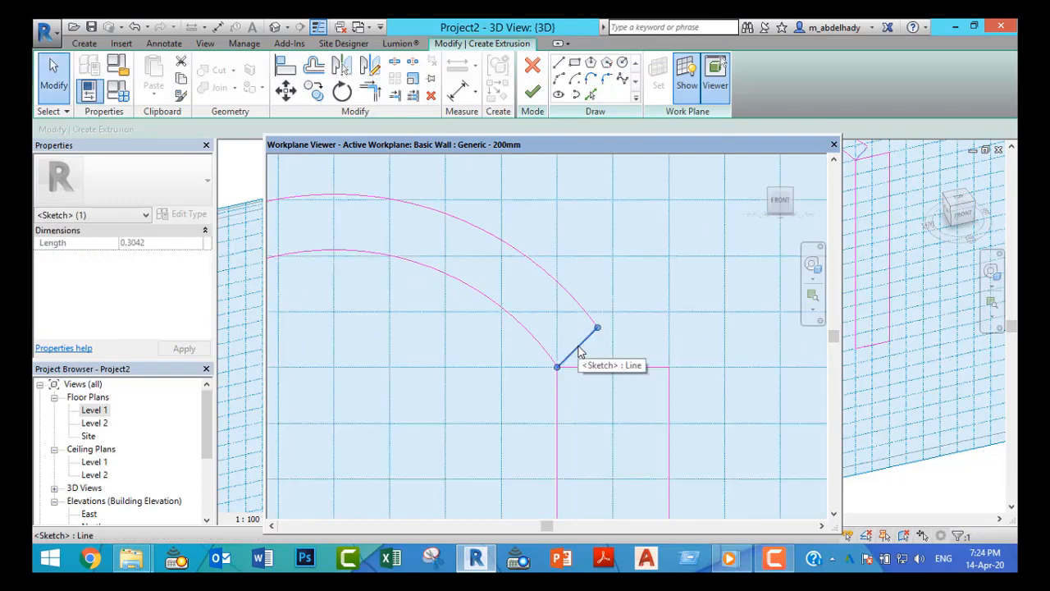
pyautogui.press('m')
pyautogui.press('v')
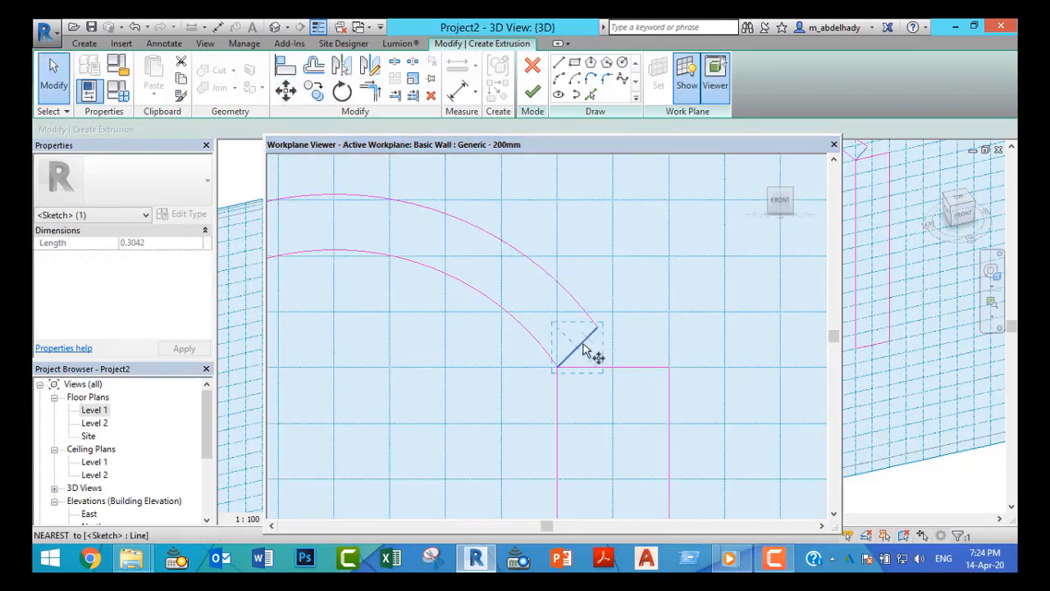
pyautogui.click(581, 351)
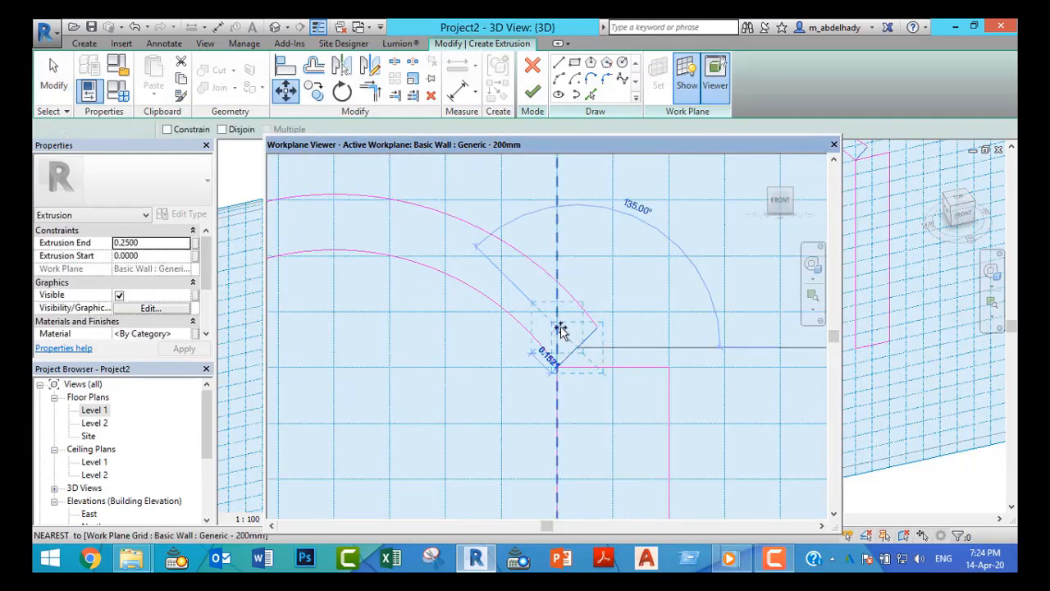
pyautogui.click(561, 330)
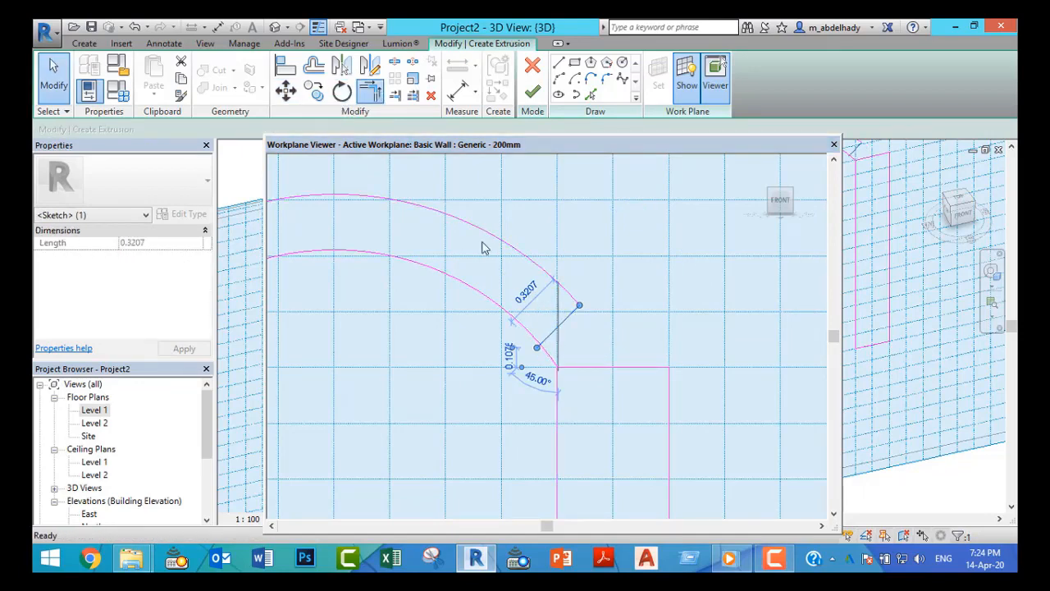
# - Trim the inner and outer arcs to a corner with the moved closing line at the band's right end
pyautogui.click(528, 331)
pyautogui.click(554, 332)
pyautogui.click(559, 325)
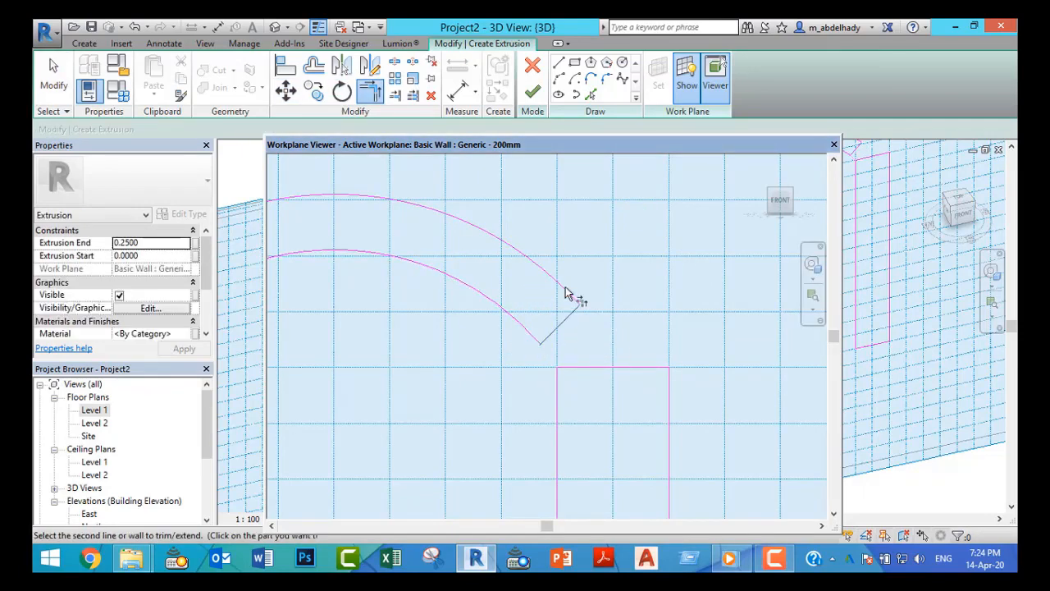
pyautogui.click(565, 293)
# - Close the workplane viewer and finish the extrusion sketch of the two rectangles and the arch band
pyautogui.scroll(-2, 626, 298)
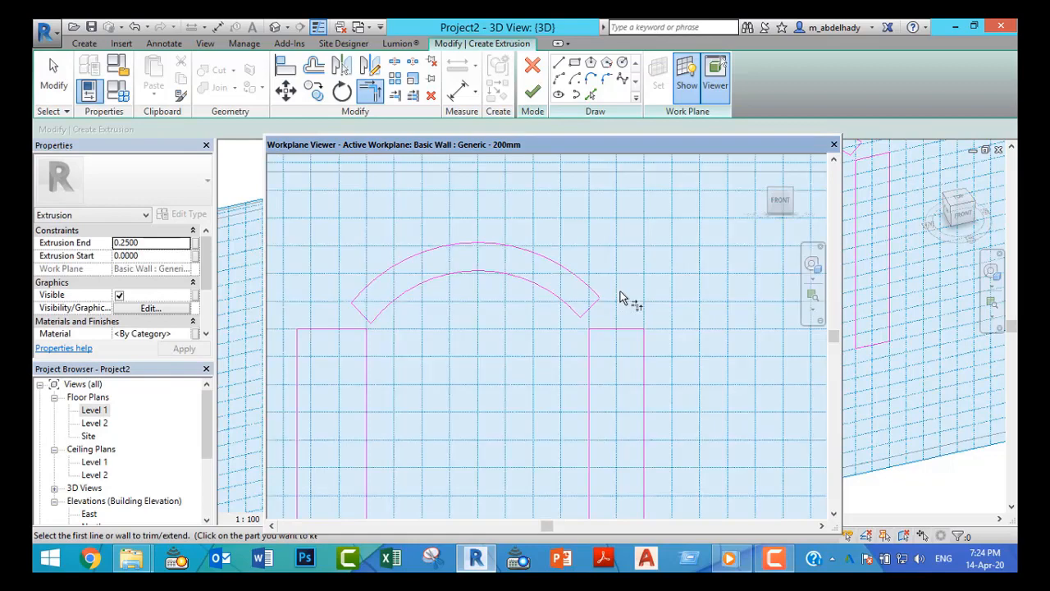
pyautogui.scroll(-3, 626, 298)
pyautogui.click(834, 144)
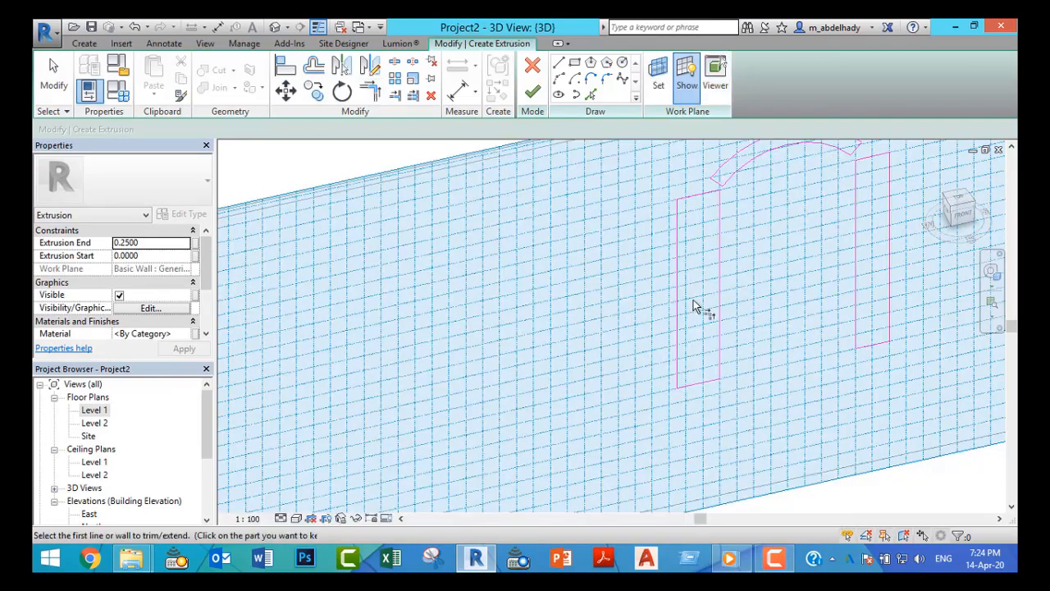
pyautogui.scroll(-2, 693, 306)
pyautogui.moveTo(676, 325); pyautogui.dragTo(535, 356, button='middle')
pyautogui.click(569, 304)
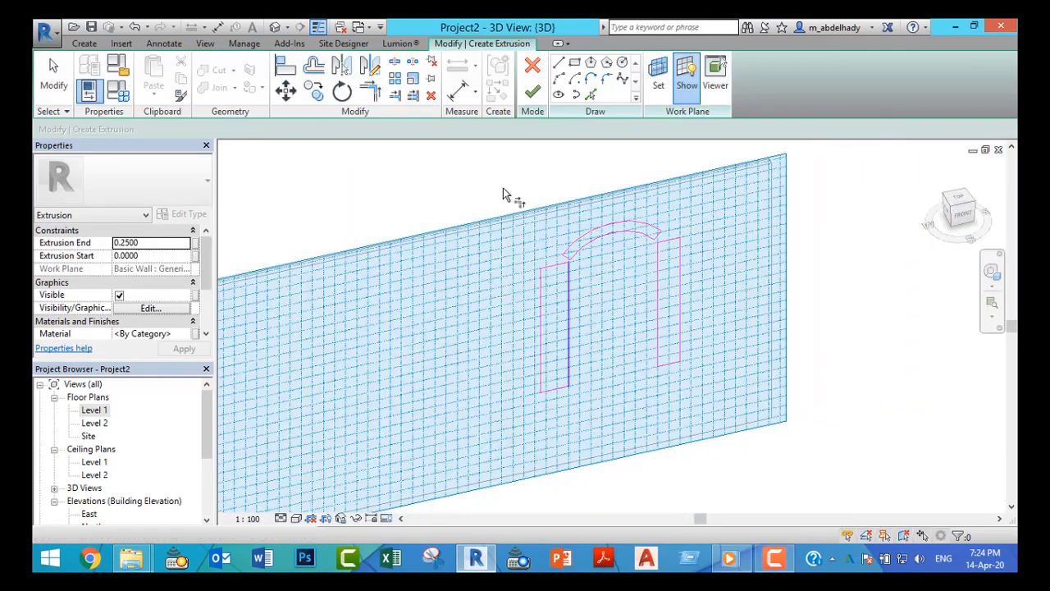
pyautogui.click(532, 92)
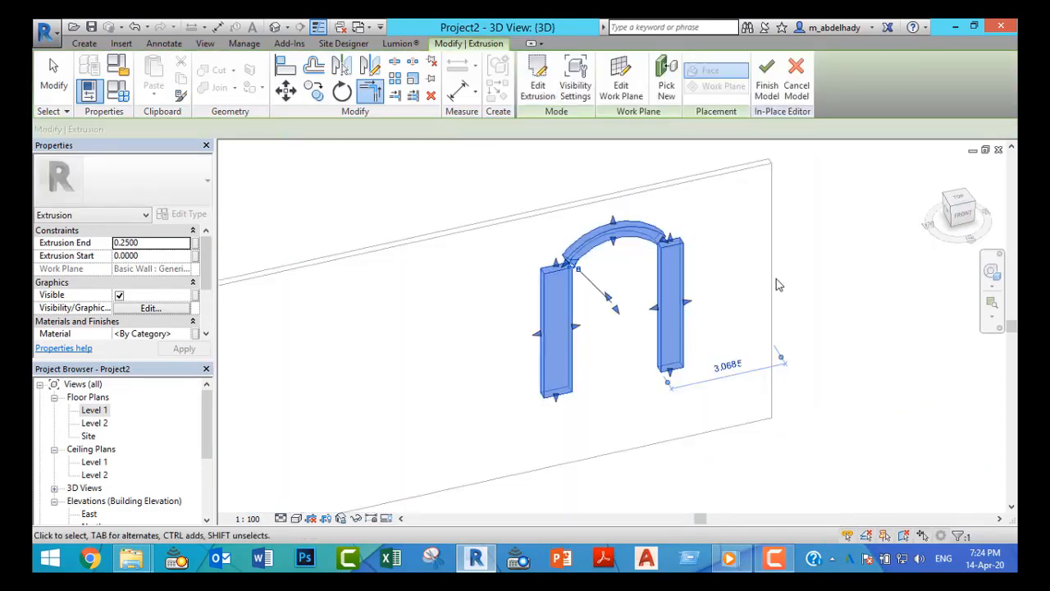
# - Stretch the arch extrusion outward from the wall to a depth of about 1.24 m and deselect it
pyautogui.moveTo(614, 309); pyautogui.dragTo(636, 328)
pyautogui.scroll(-1, 645, 375)
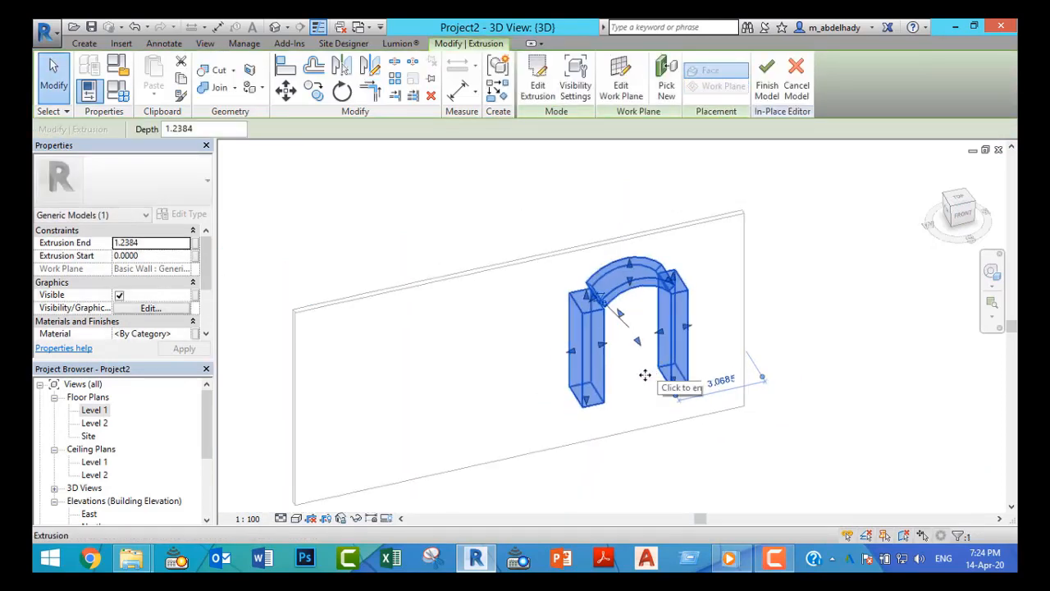
pyautogui.scroll(2, 641, 378)
pyautogui.click(632, 363)
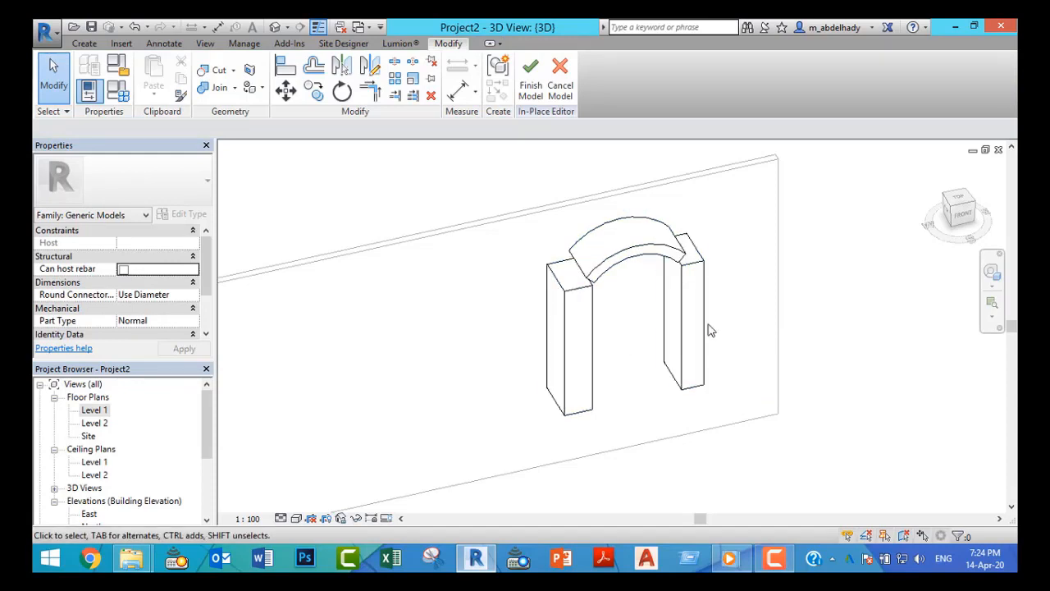
pyautogui.scroll(-2, 621, 304)
pyautogui.moveTo(599, 328); pyautogui.dragTo(649, 311, button='middle')
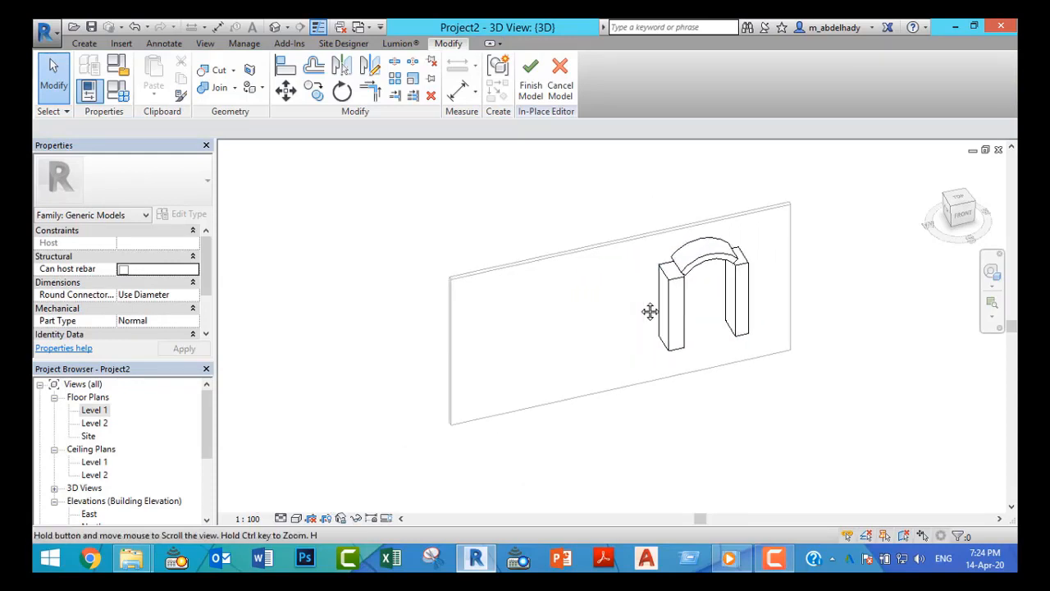
pyautogui.scroll(3, 540, 321)
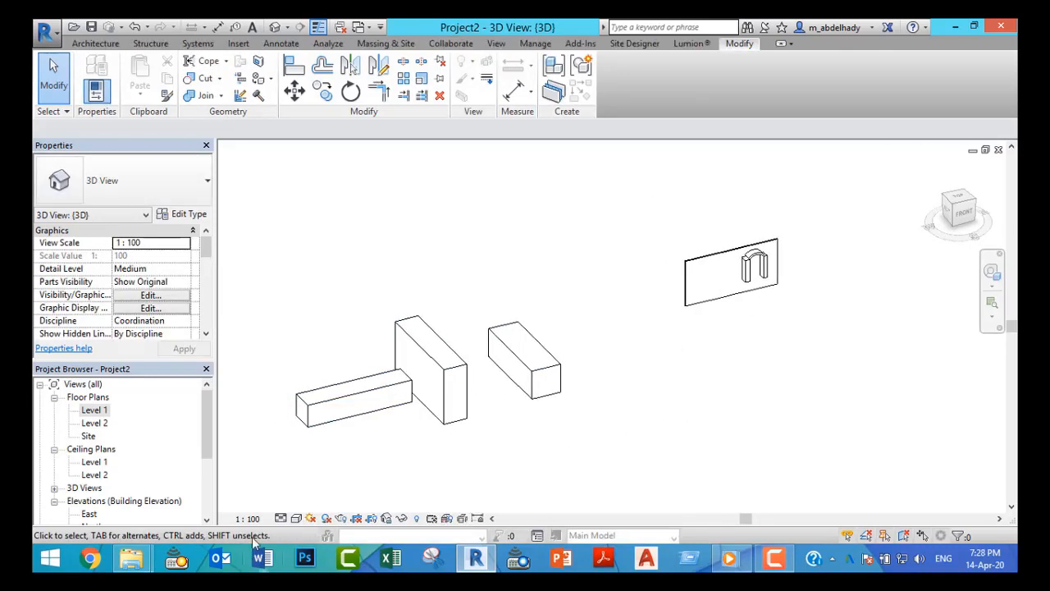
# - Display the 3D view in the Realistic visual style with shadows turned on
pyautogui.click(296, 518)
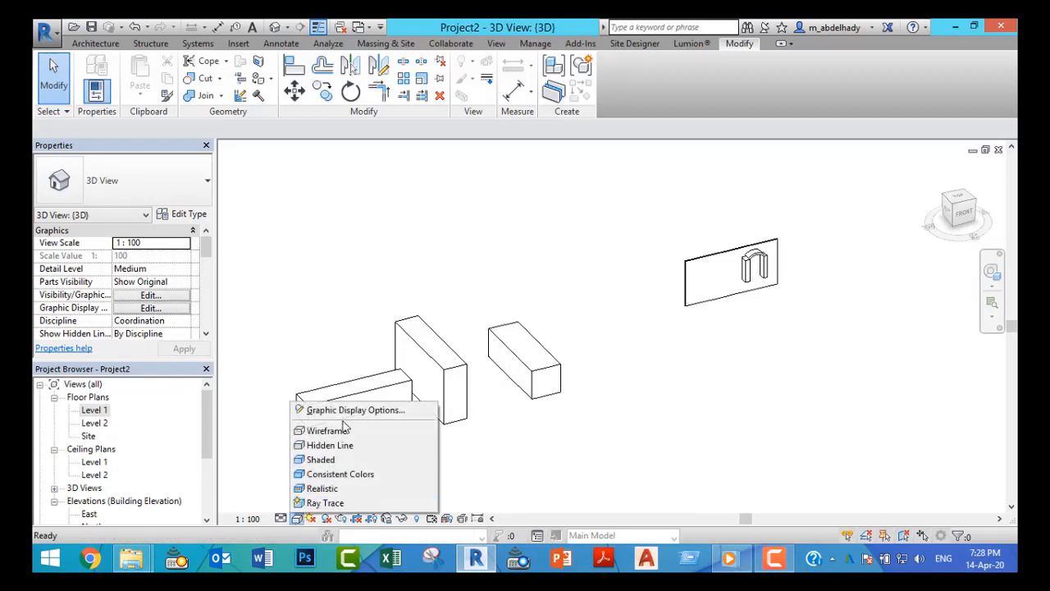
pyautogui.click(343, 489)
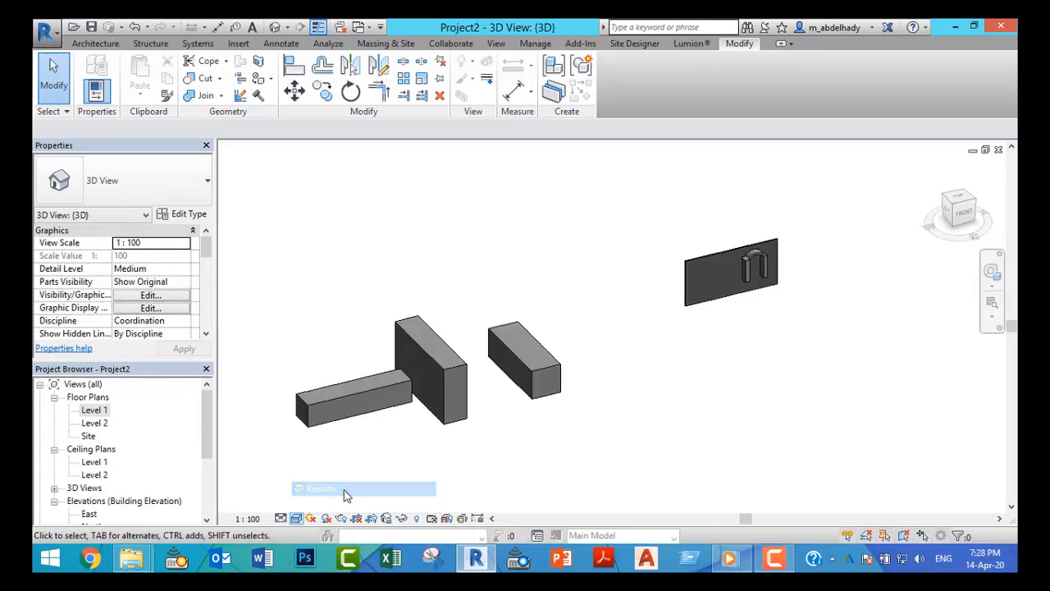
pyautogui.click(296, 519)
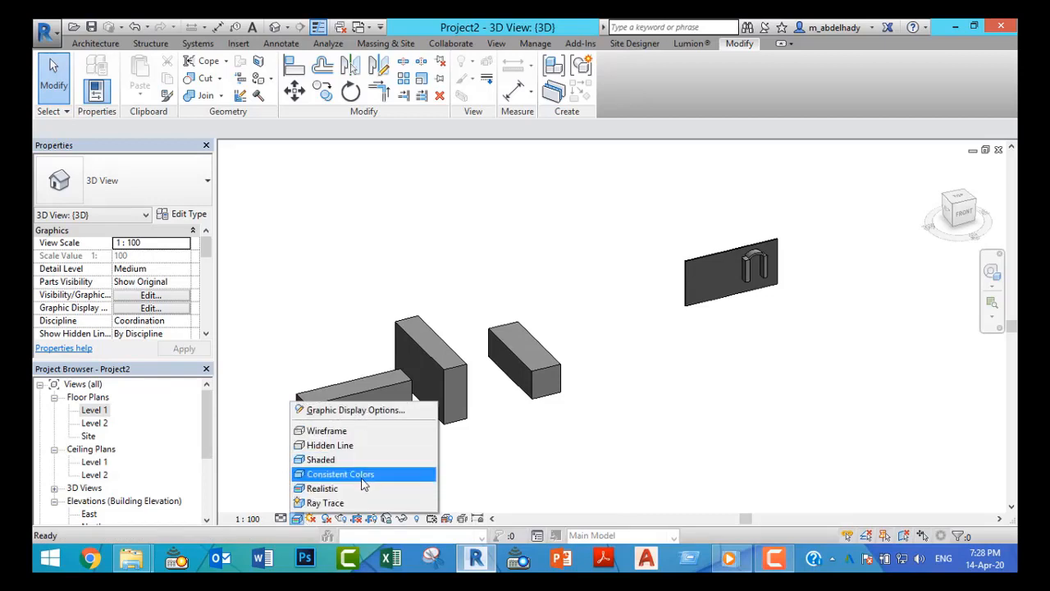
pyautogui.click(326, 519)
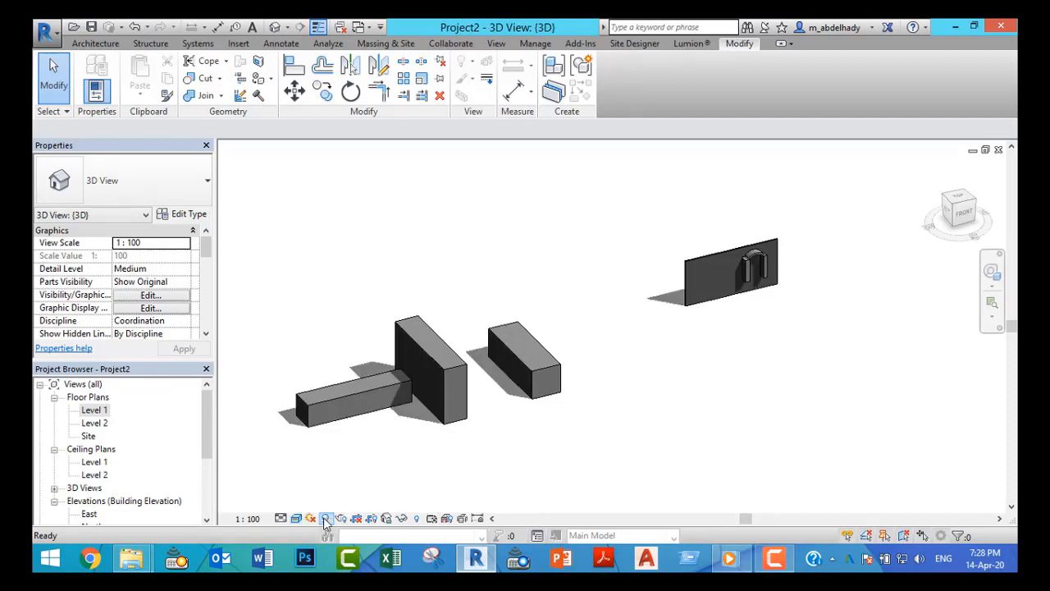
pyautogui.scroll(3, 771, 272)
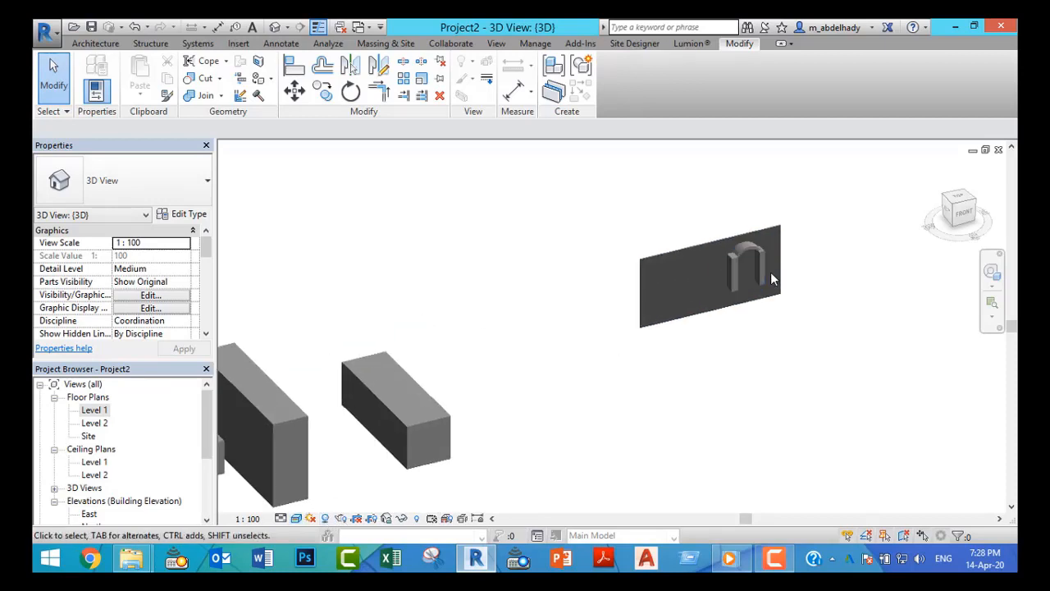
pyautogui.scroll(-3, 722, 316)
pyautogui.scroll(-2, 644, 342)
pyautogui.moveTo(622, 342); pyautogui.dragTo(649, 344, button='middle')
pyautogui.scroll(1, 614, 330)
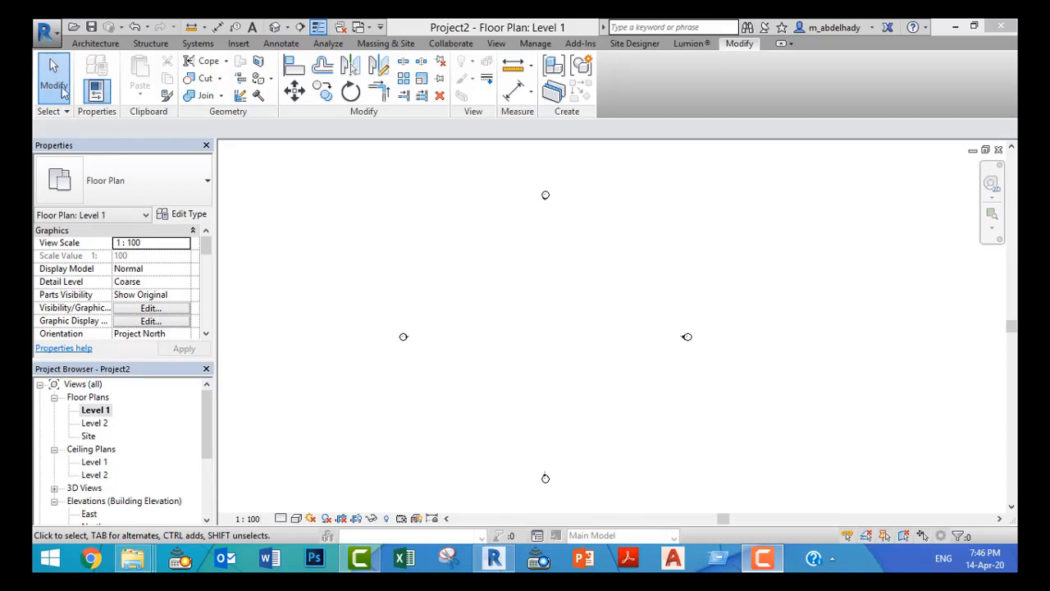
# - Start a new in-place model in the Generic Models category, named Generic Models 1
pyautogui.click(110, 44)
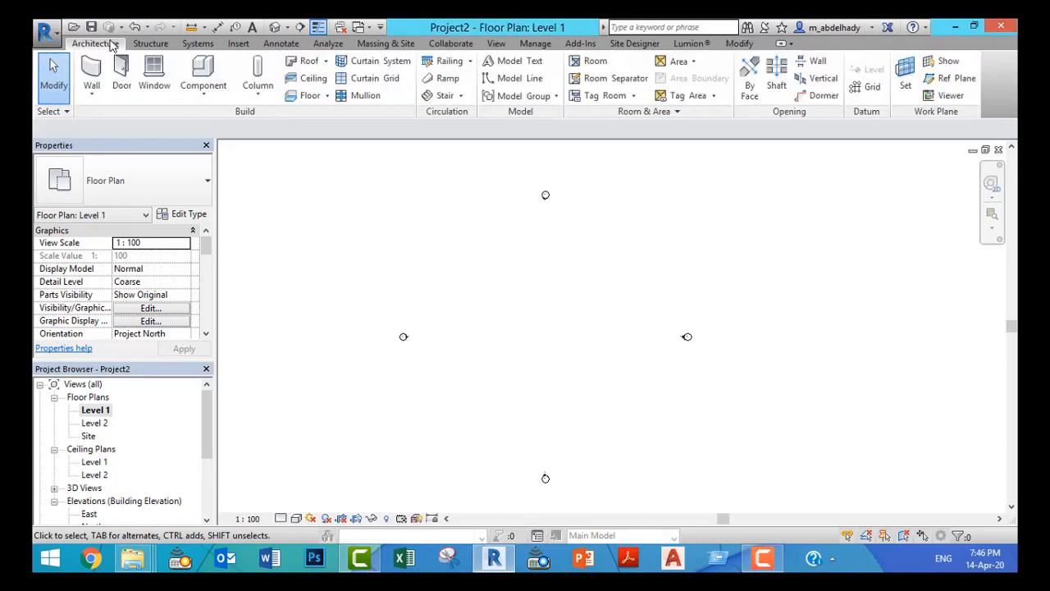
pyautogui.click(202, 99)
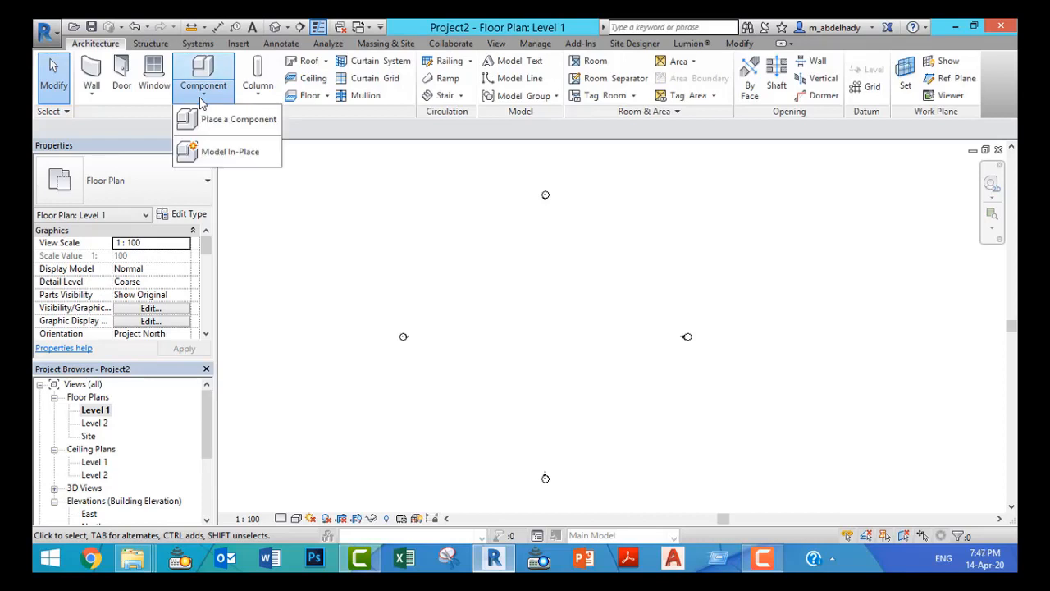
pyautogui.click(253, 156)
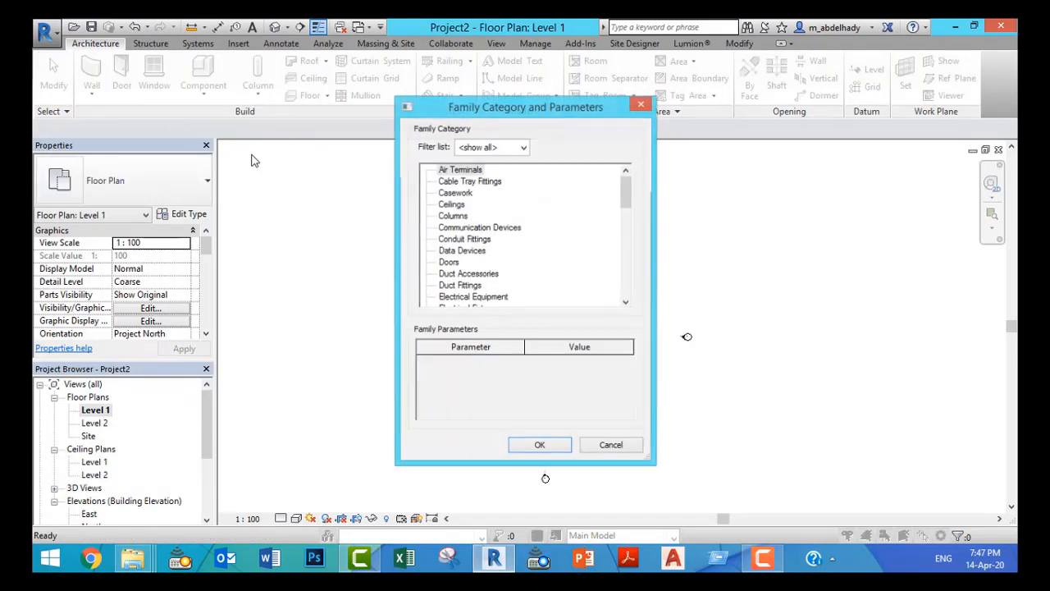
pyautogui.press('g')
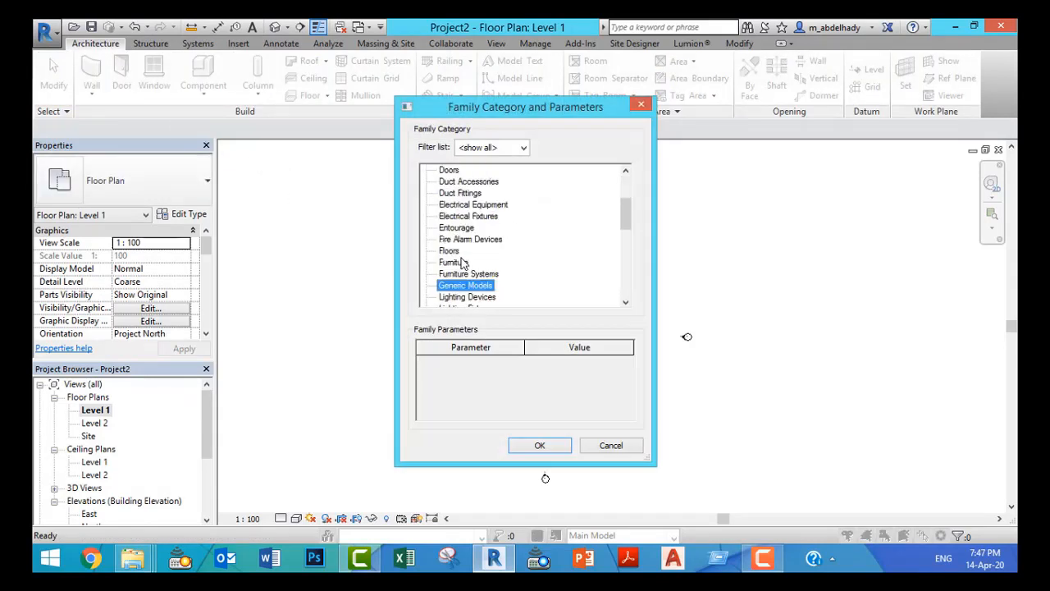
pyautogui.click(550, 444)
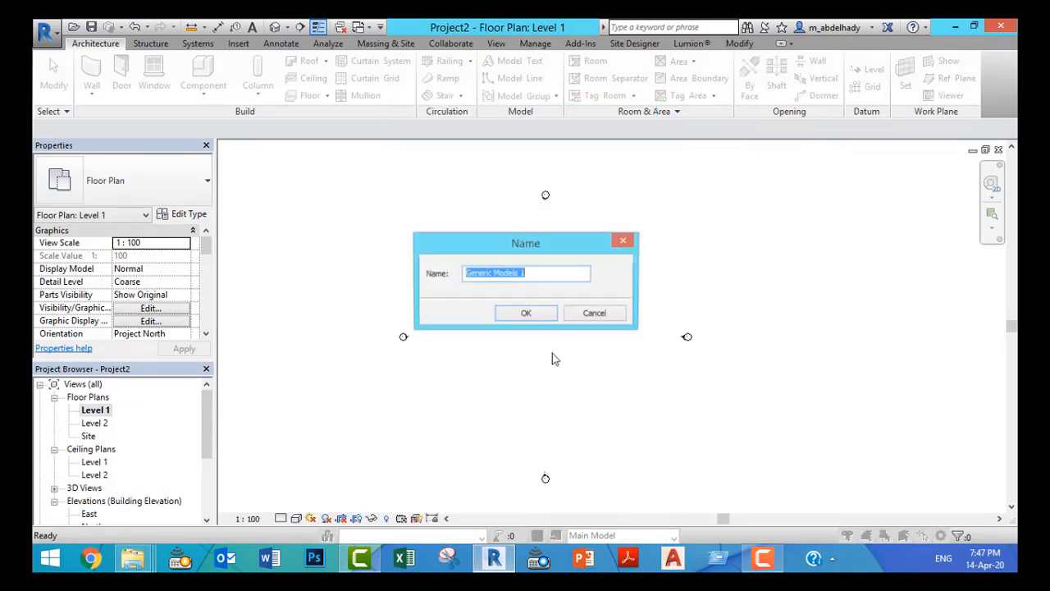
pyautogui.press('Return')
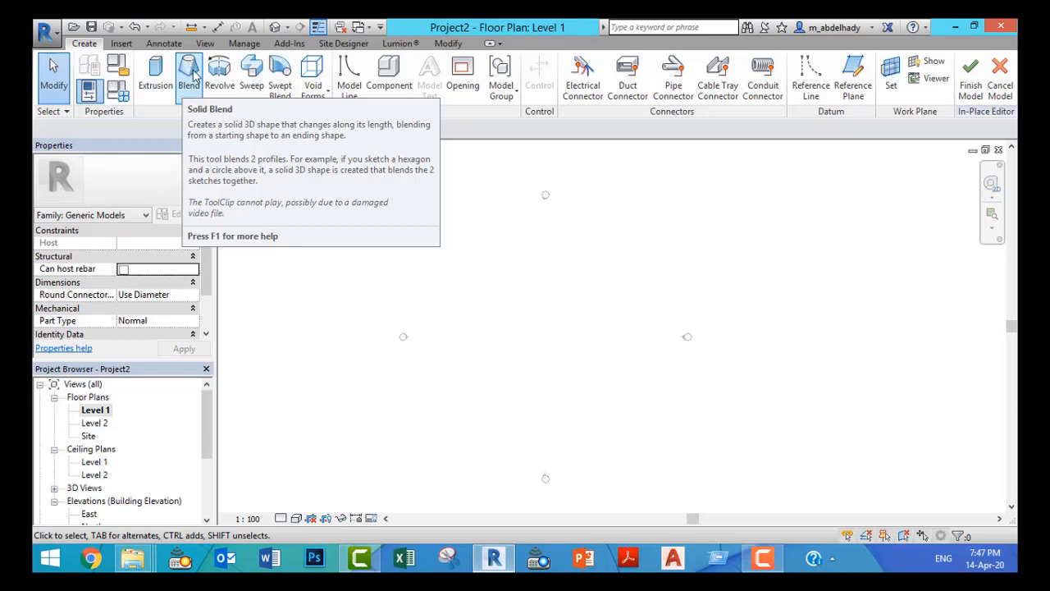
# - Start a solid blend on the Level 1 work plane and sketch its circular base boundary between the four elevation markers
pyautogui.click(189, 76)
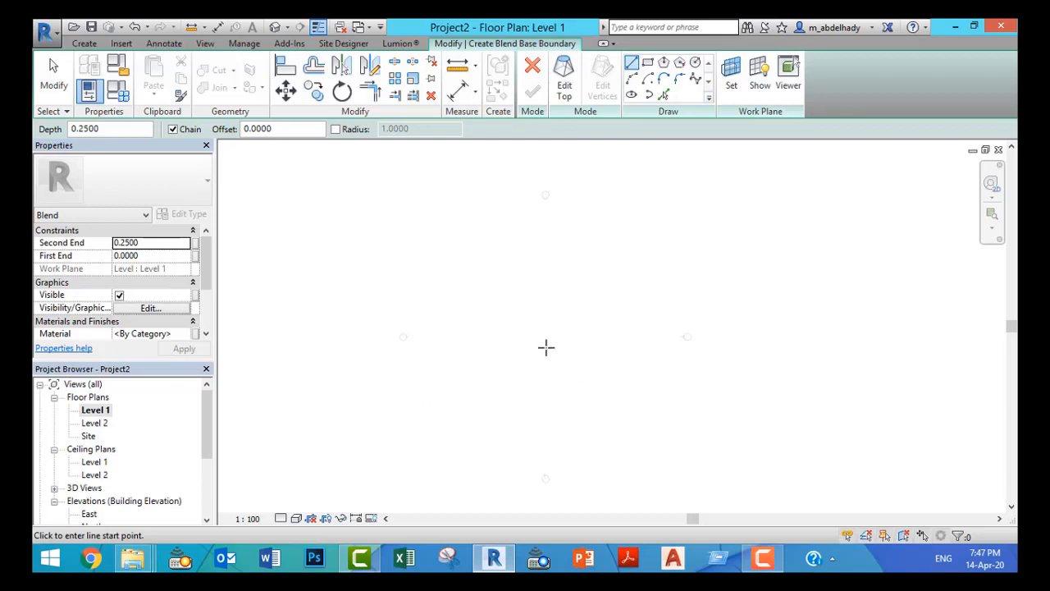
pyautogui.click(731, 78)
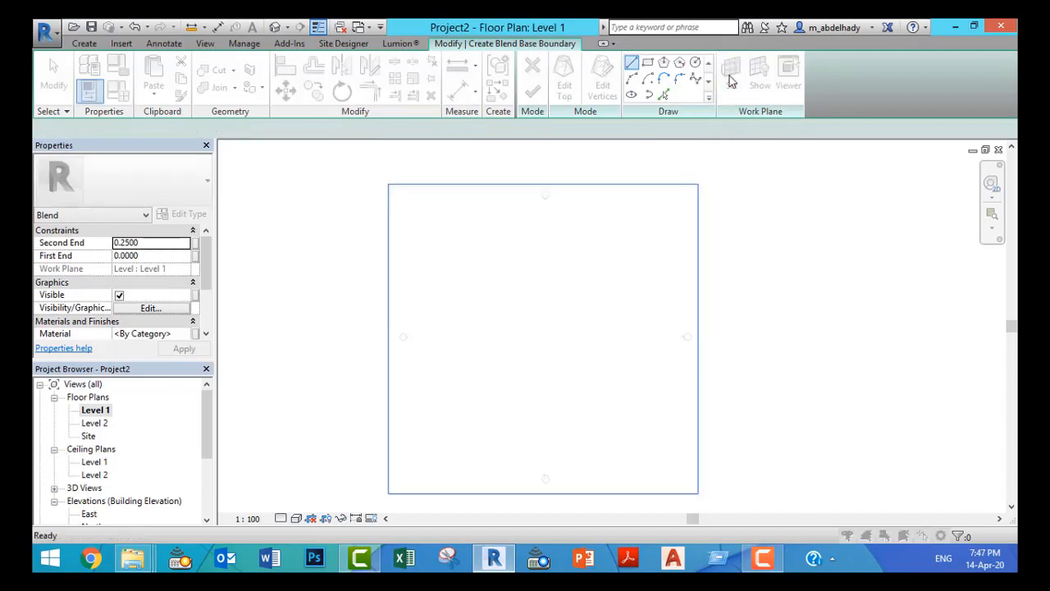
pyautogui.click(800, 275)
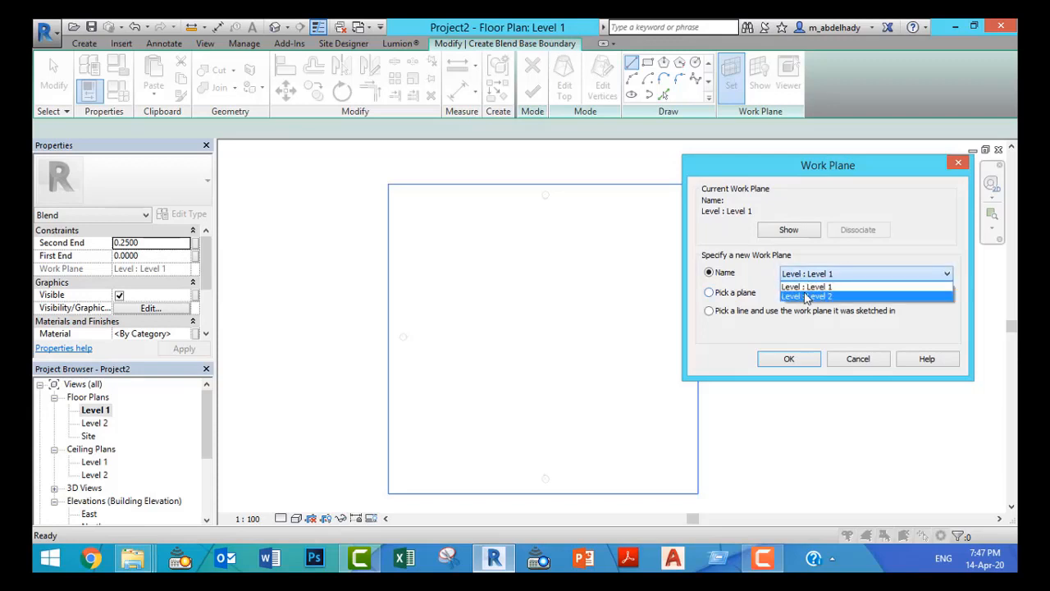
pyautogui.click(809, 286)
pyautogui.click(788, 361)
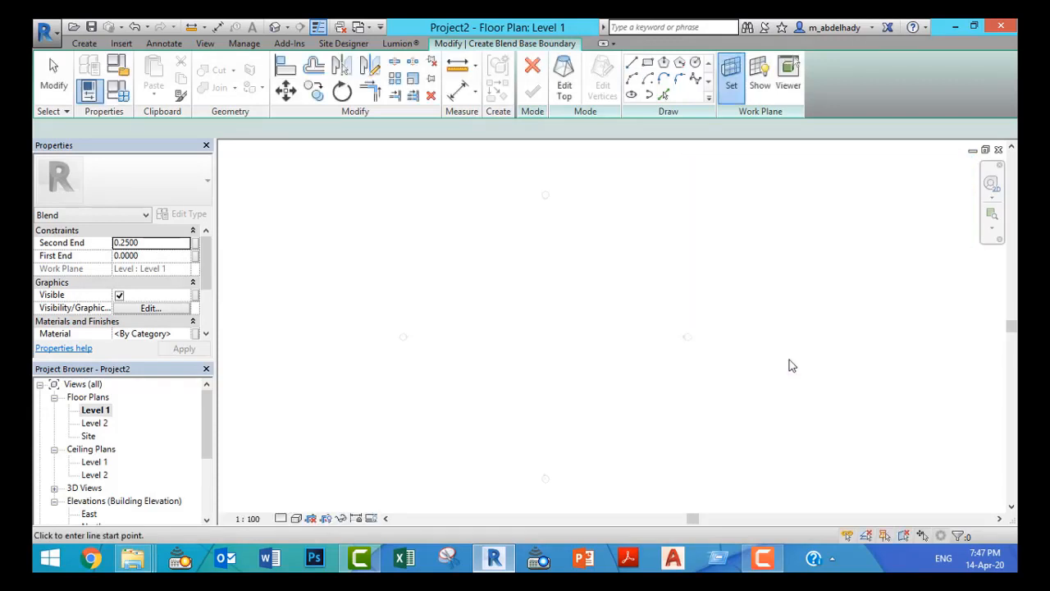
pyautogui.click(696, 64)
pyautogui.click(526, 328)
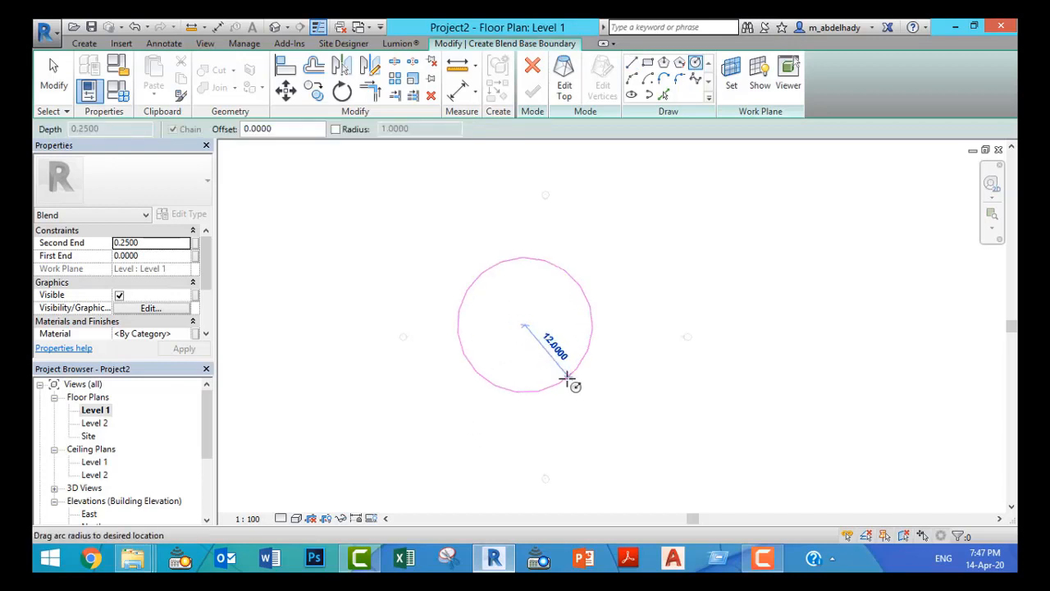
pyautogui.click(578, 385)
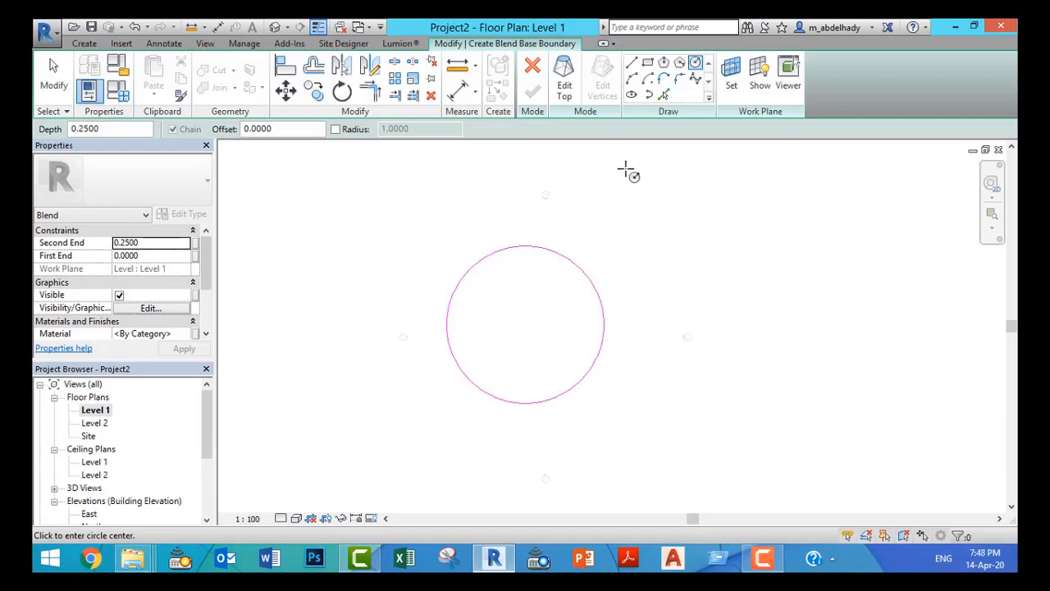
# - Sketch the blend's top boundary on the Level 2 work plane as a circle of about 8 m radius, concentric with the base
pyautogui.click(566, 87)
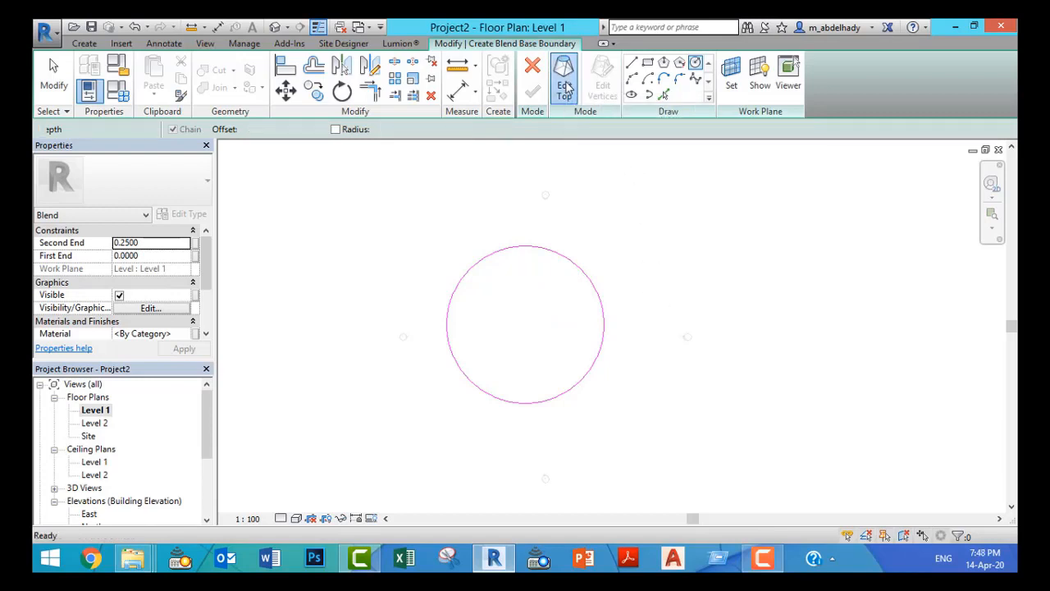
pyautogui.click(732, 77)
pyautogui.click(818, 276)
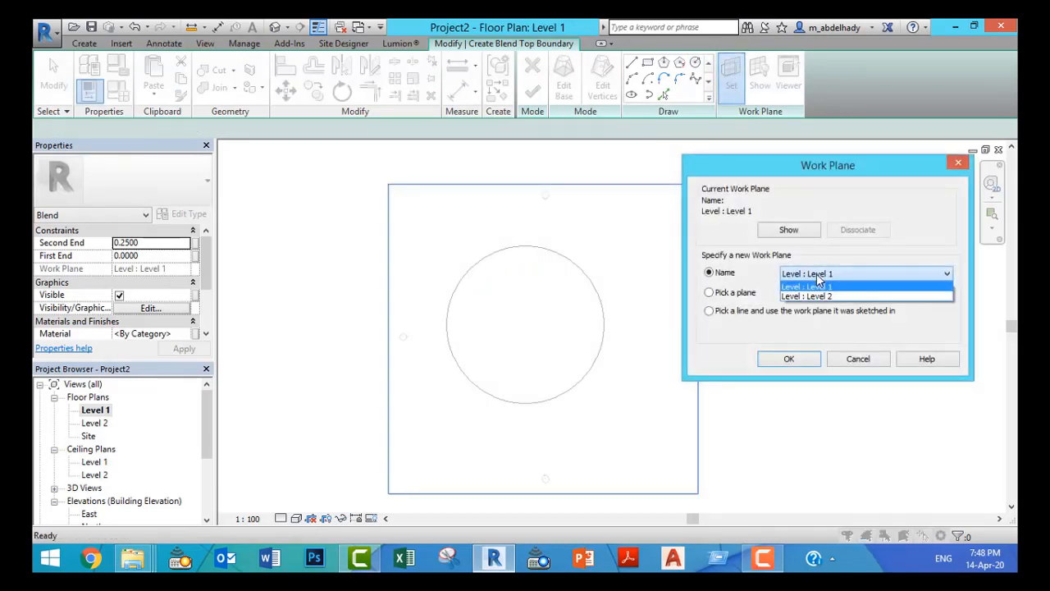
pyautogui.click(818, 298)
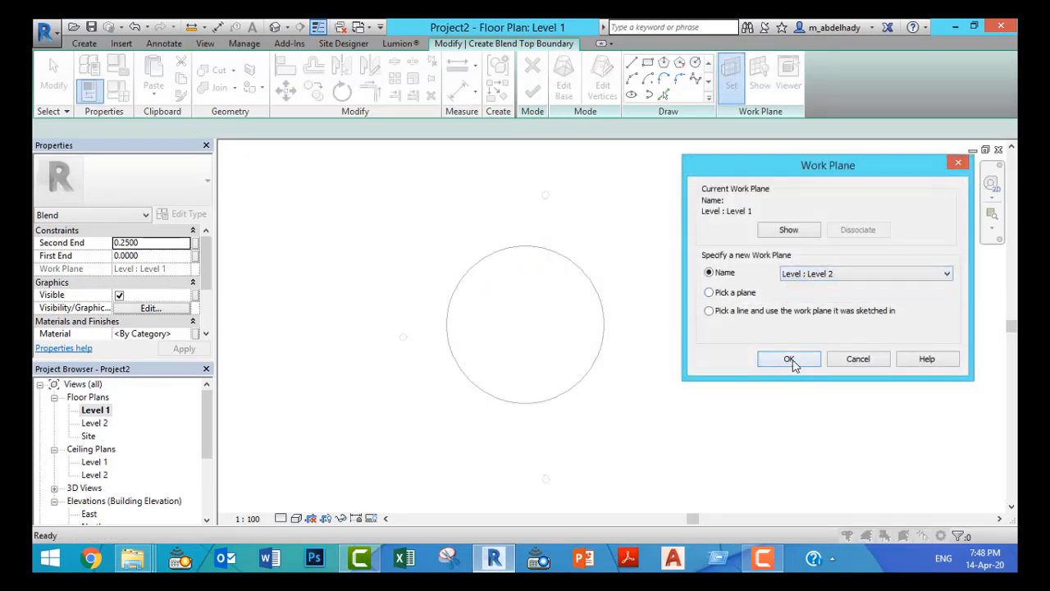
pyautogui.click(790, 360)
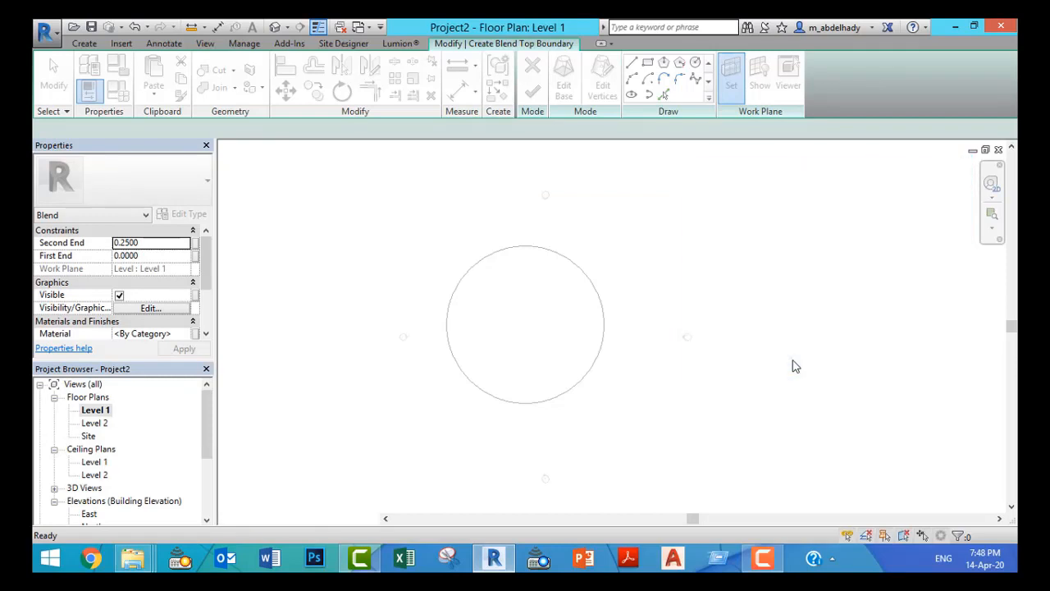
pyautogui.click(525, 324)
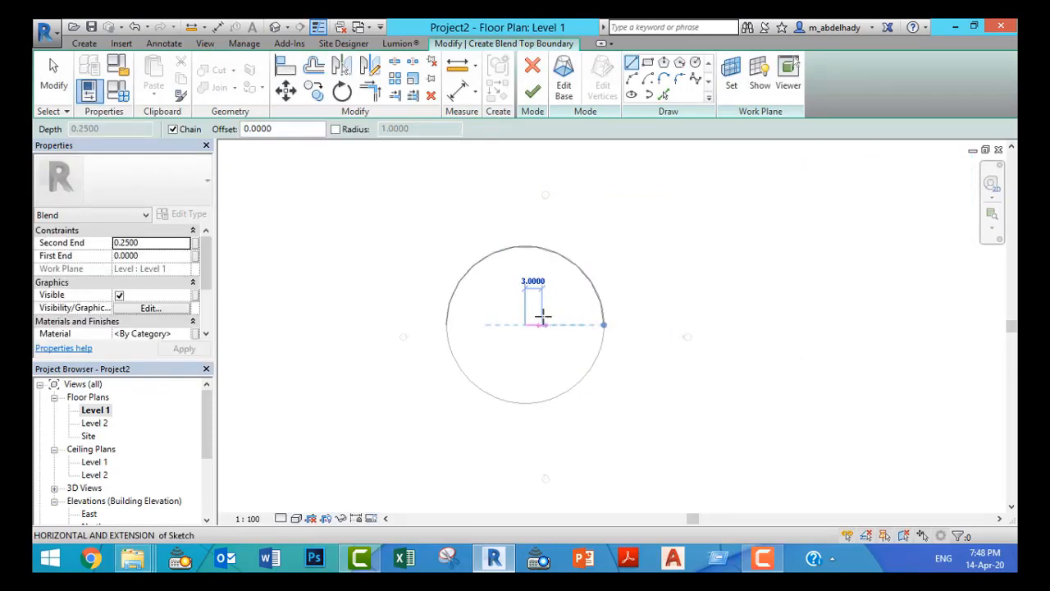
pyautogui.click(695, 63)
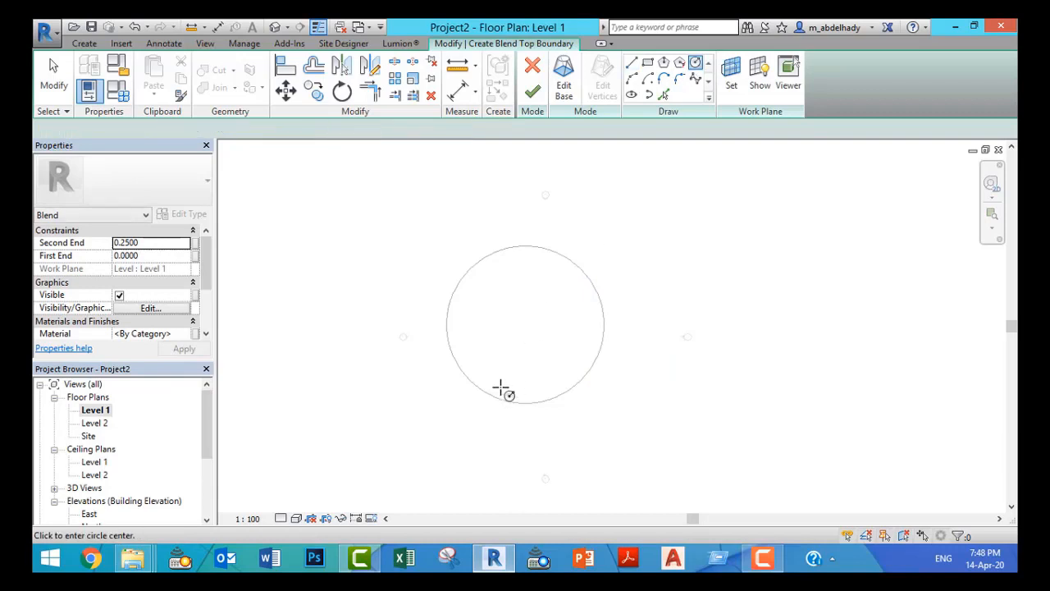
pyautogui.click(525, 324)
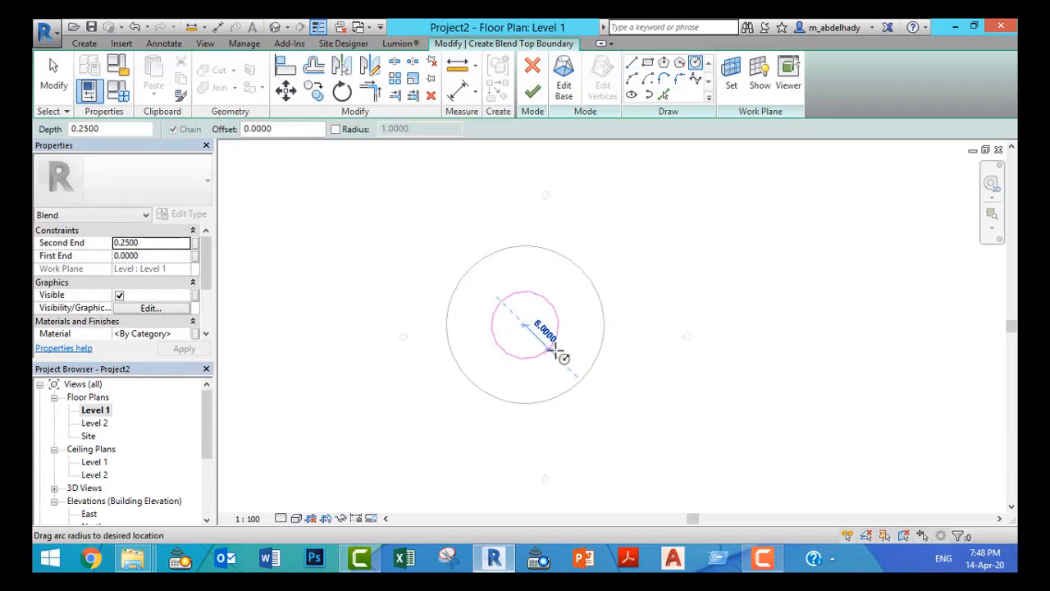
pyautogui.click(556, 354)
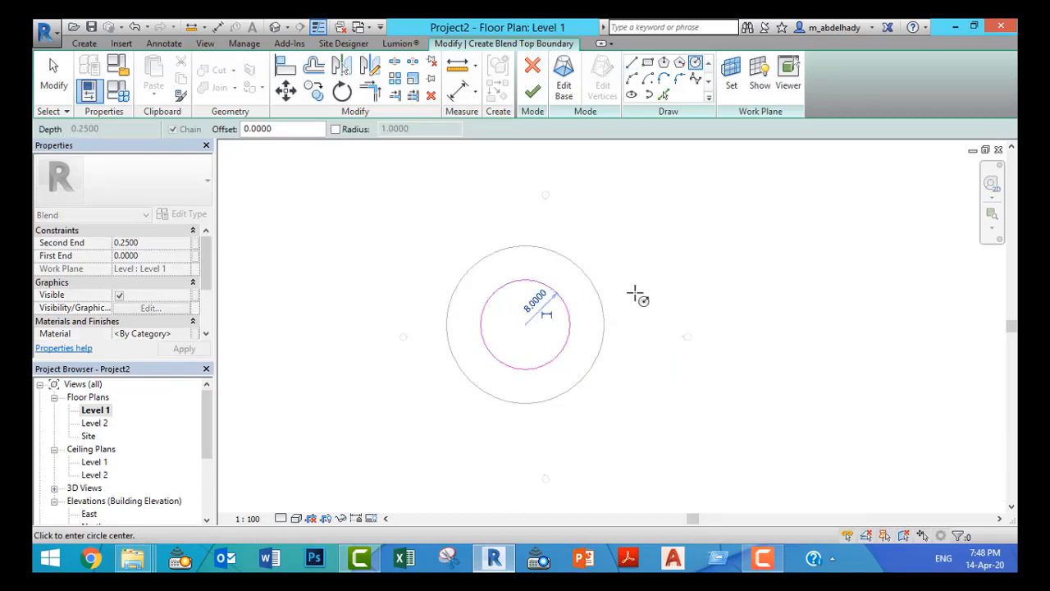
# - Finish the blend and the in-place model, and inspect the solid in the 3D view
pyautogui.click(534, 89)
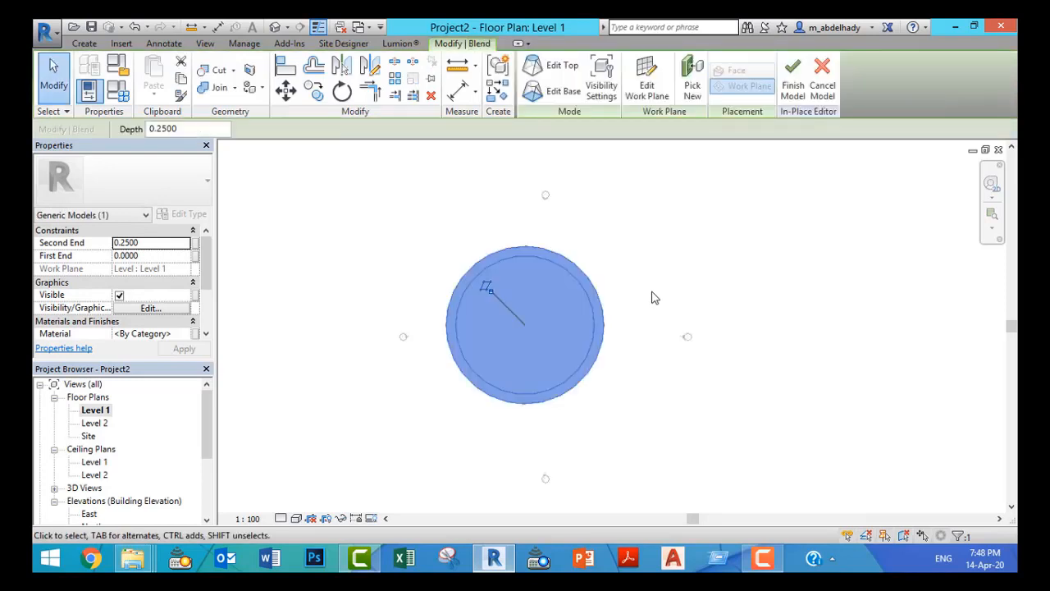
pyautogui.click(793, 78)
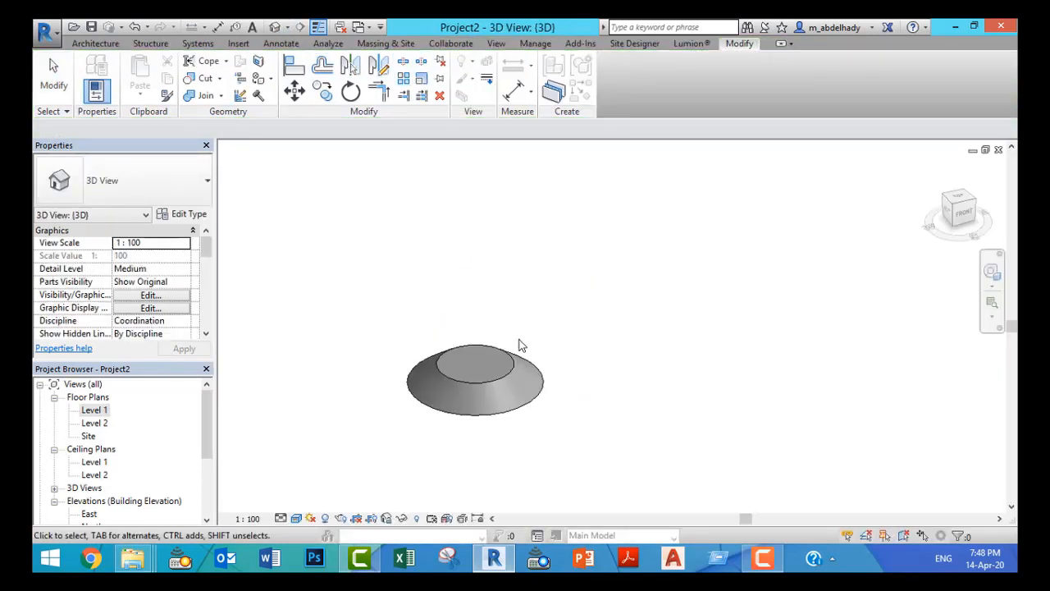
pyautogui.keyDown('shift'); pyautogui.moveTo(498, 378); pyautogui.dragTo(624, 438, button='middle'); pyautogui.keyUp('shift')
pyautogui.scroll(5, 623, 443)
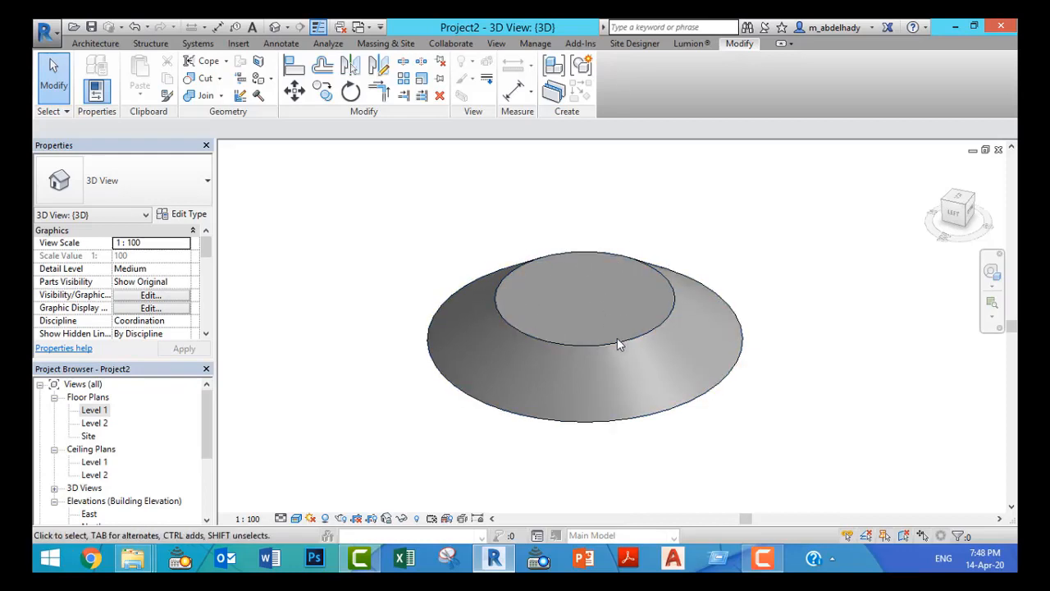
# - Stretch the top of the blend upward until its depth is about 25.89 m
pyautogui.click(629, 361)
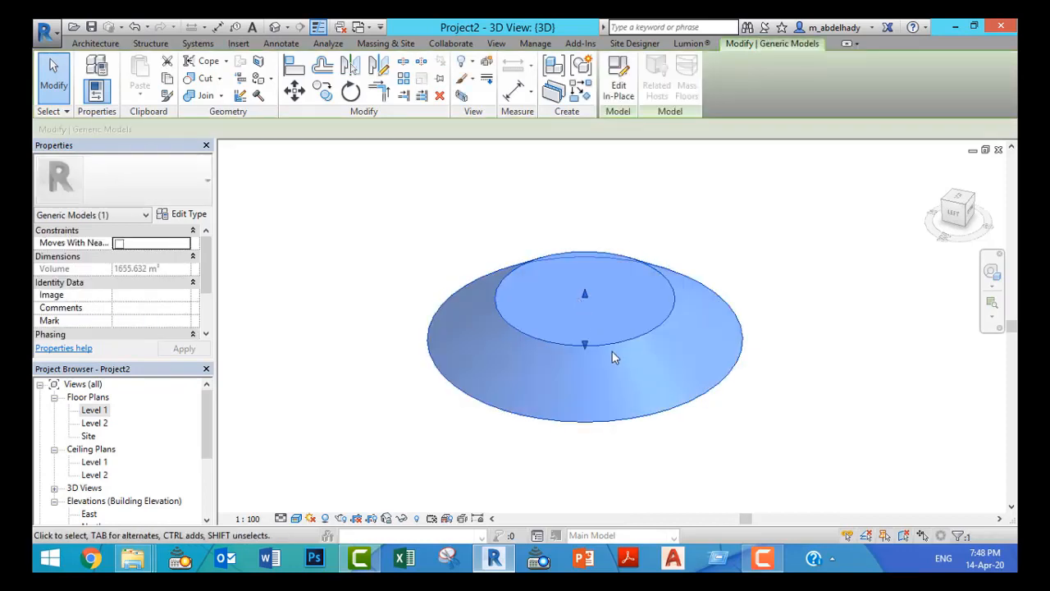
pyautogui.moveTo(587, 297); pyautogui.dragTo(584, 189)
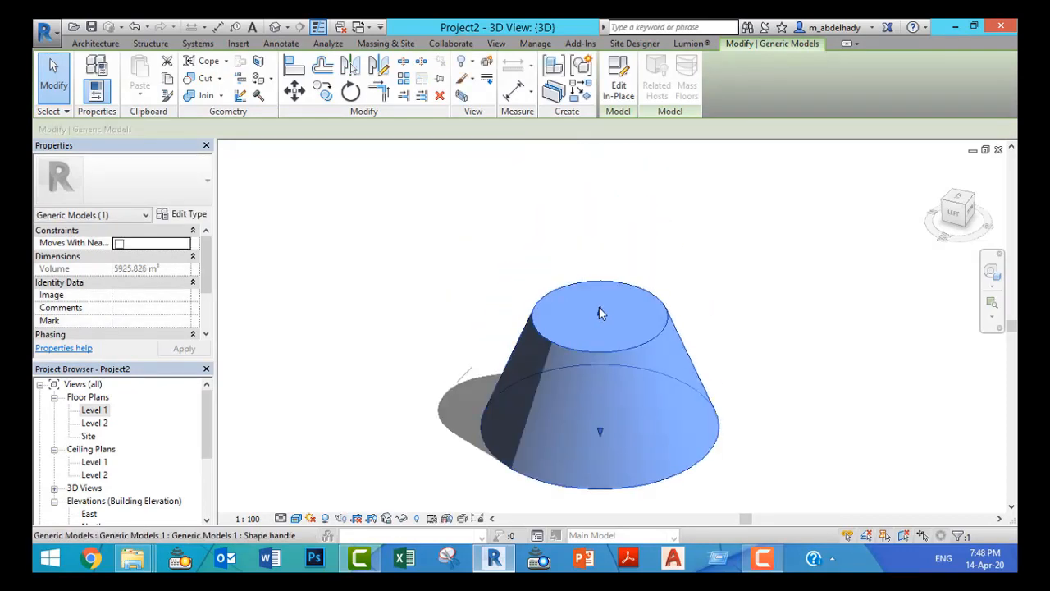
pyautogui.moveTo(599, 307); pyautogui.dragTo(599, 208)
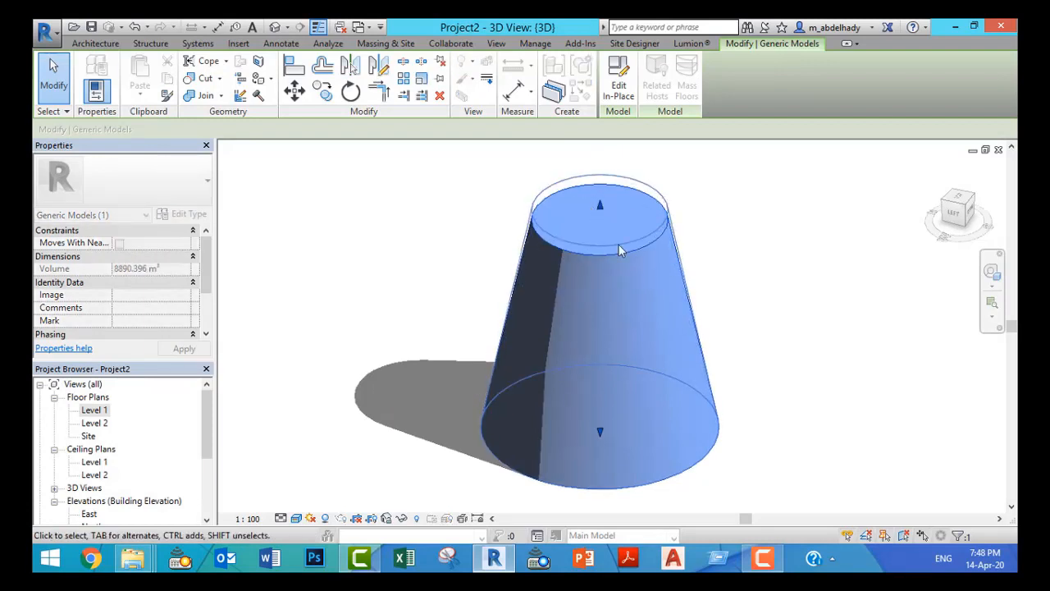
pyautogui.scroll(-2, 698, 329)
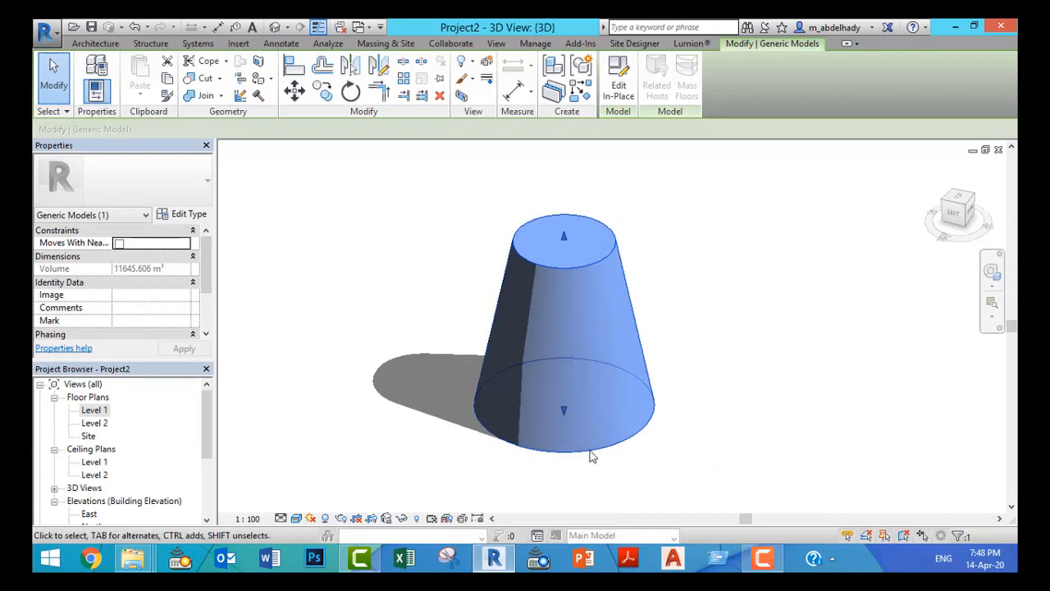
# - Reopen the model for in-place editing and edit the blend's top boundary in the Level 2 floor plan
pyautogui.click(620, 91)
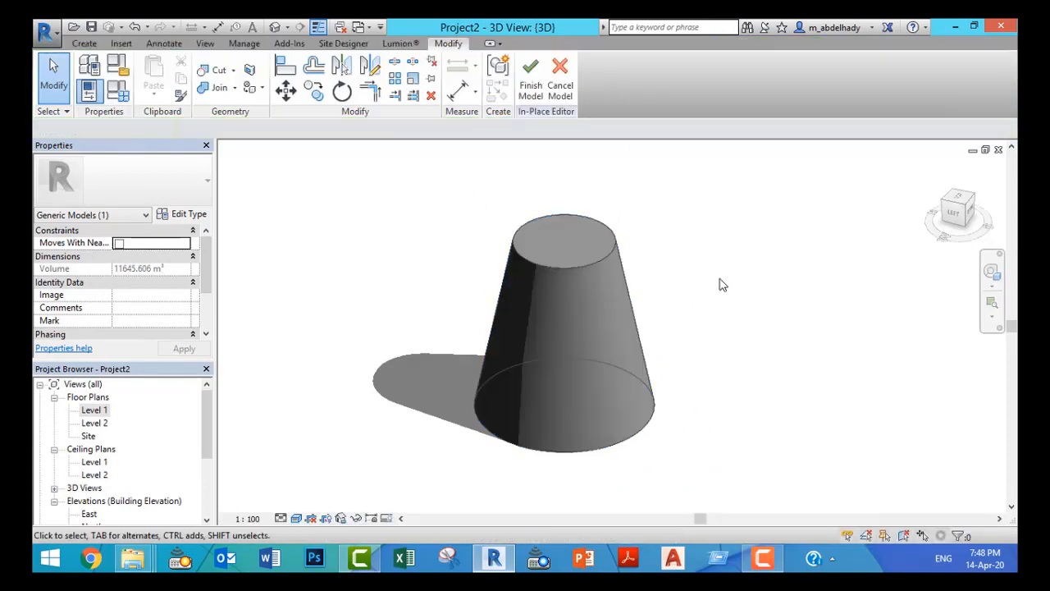
pyautogui.click(591, 263)
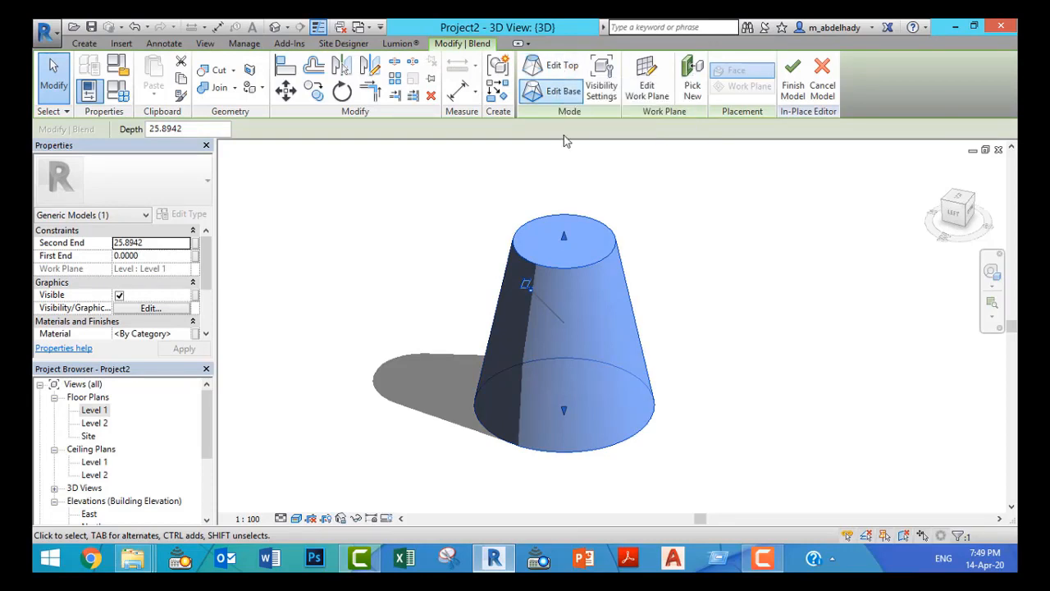
pyautogui.click(563, 76)
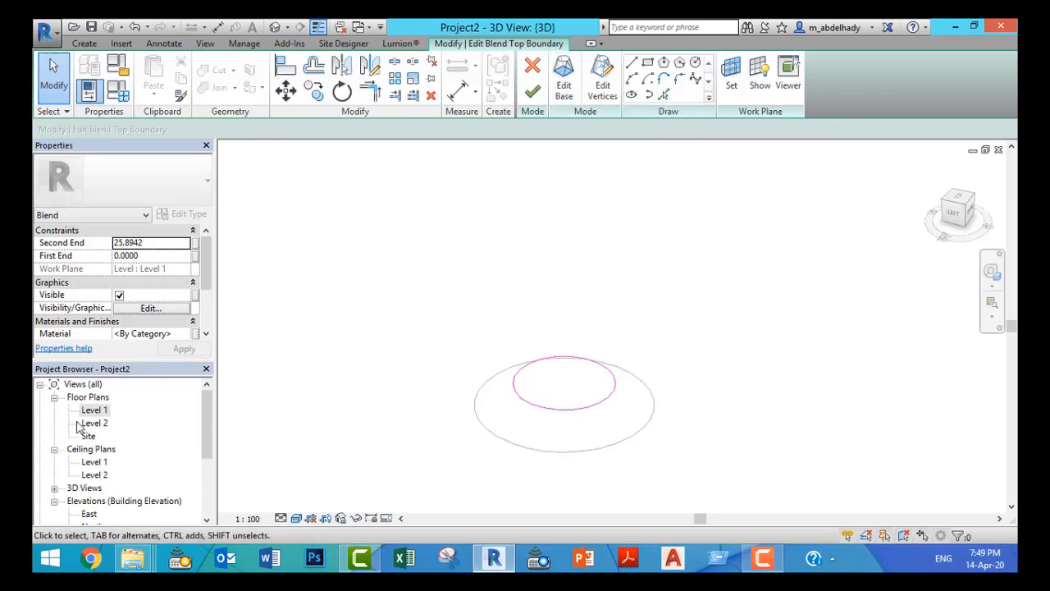
pyautogui.doubleClick(95, 422)
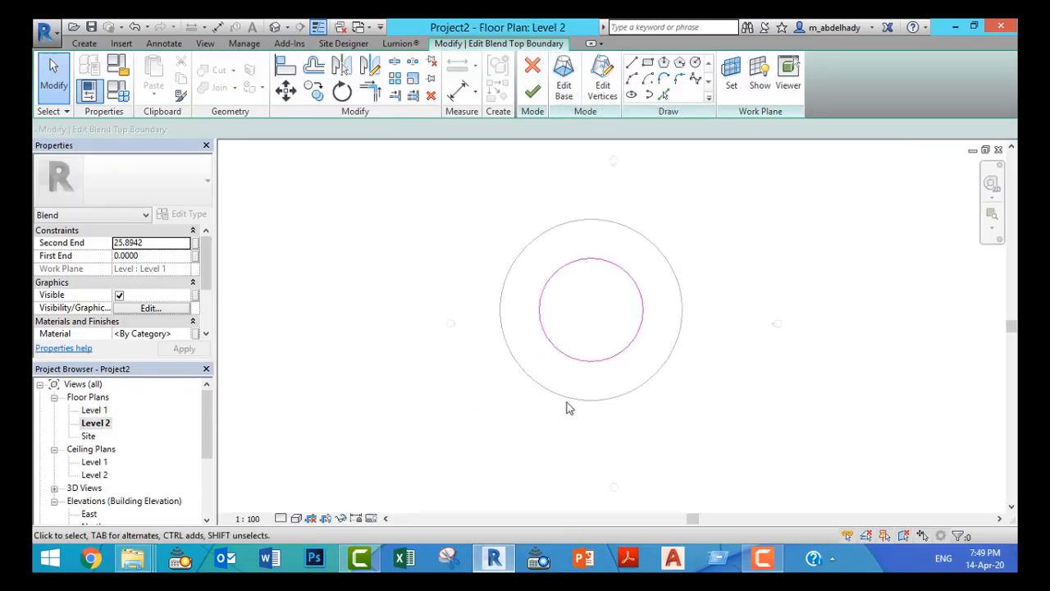
# - Set the radius of the top boundary circle to 7 m
pyautogui.scroll(2, 608, 336)
pyautogui.click(654, 328)
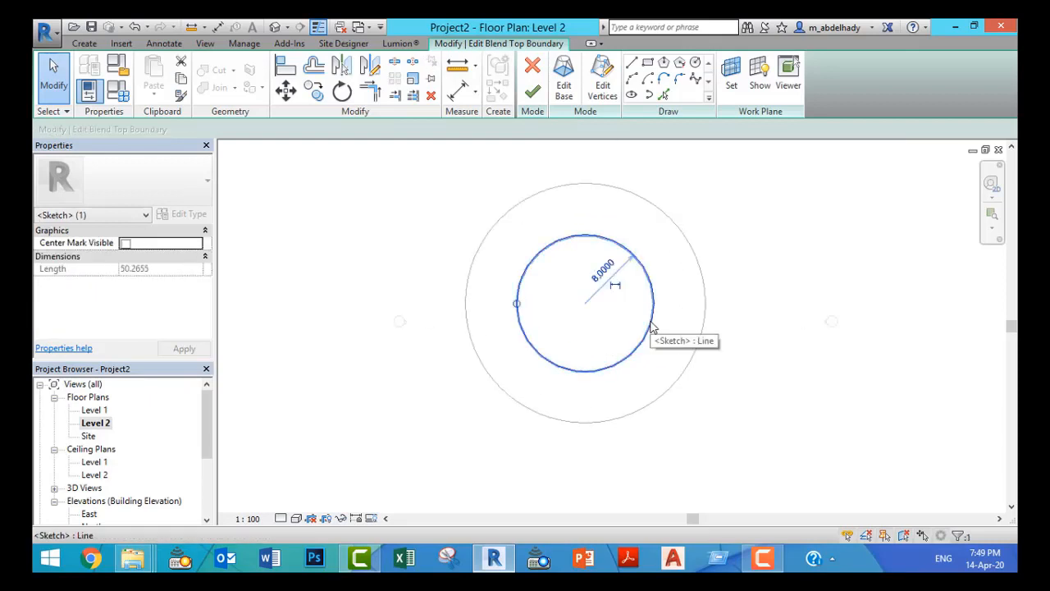
pyautogui.click(608, 272)
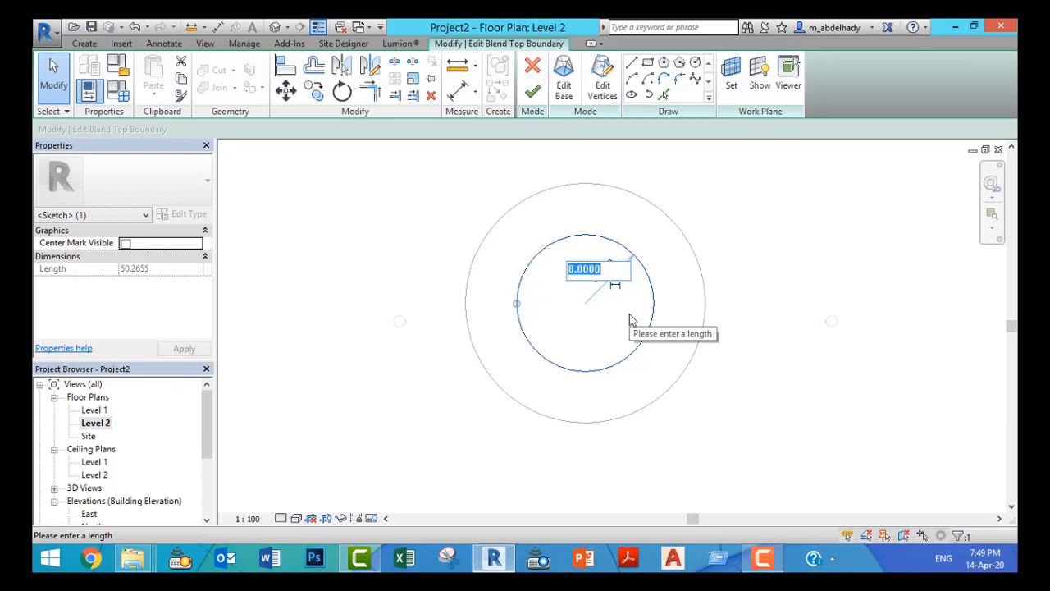
pyautogui.write('7')
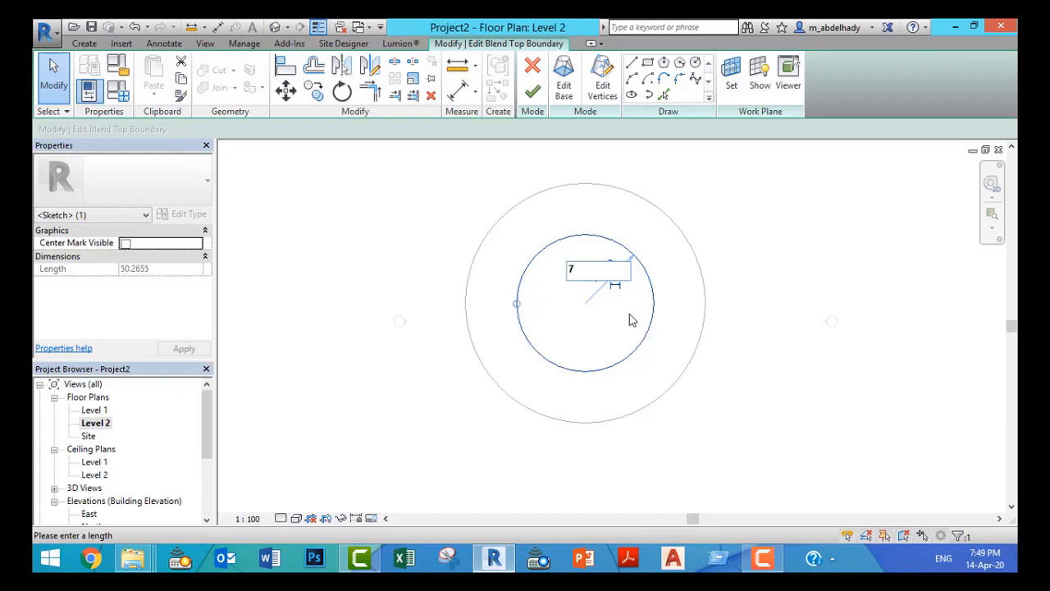
pyautogui.press('Return')
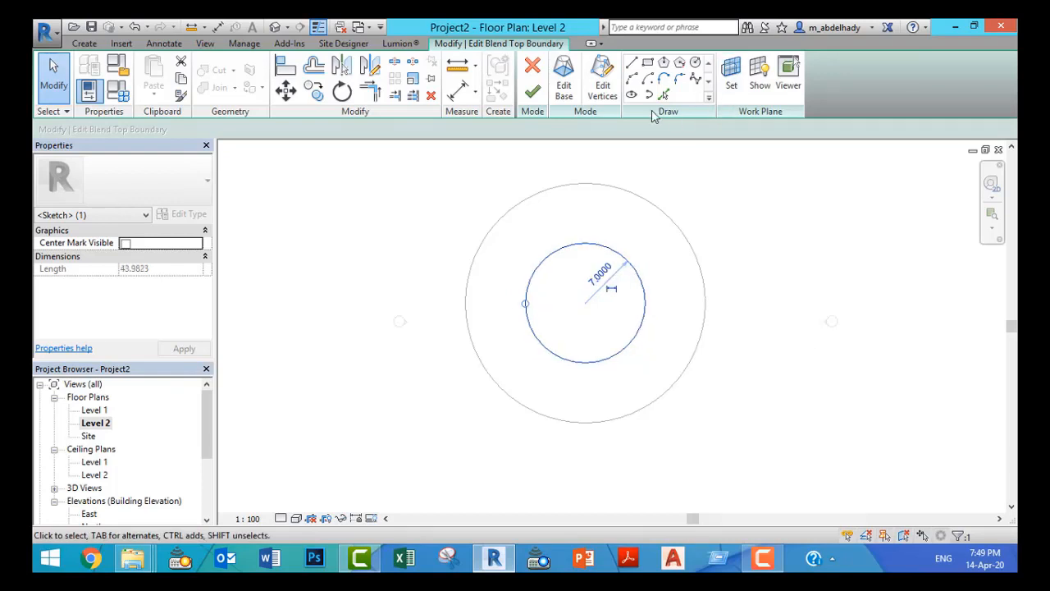
# - Finish the edited top boundary and the in-place model, and show the blend in the 3D view
pyautogui.click(532, 91)
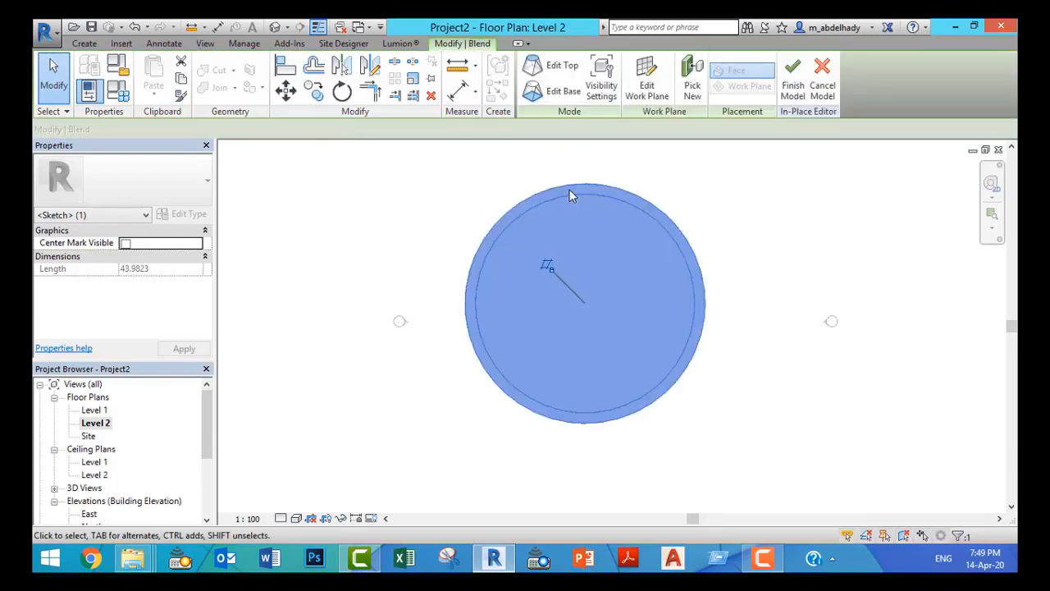
pyautogui.click(793, 82)
pyautogui.click(275, 27)
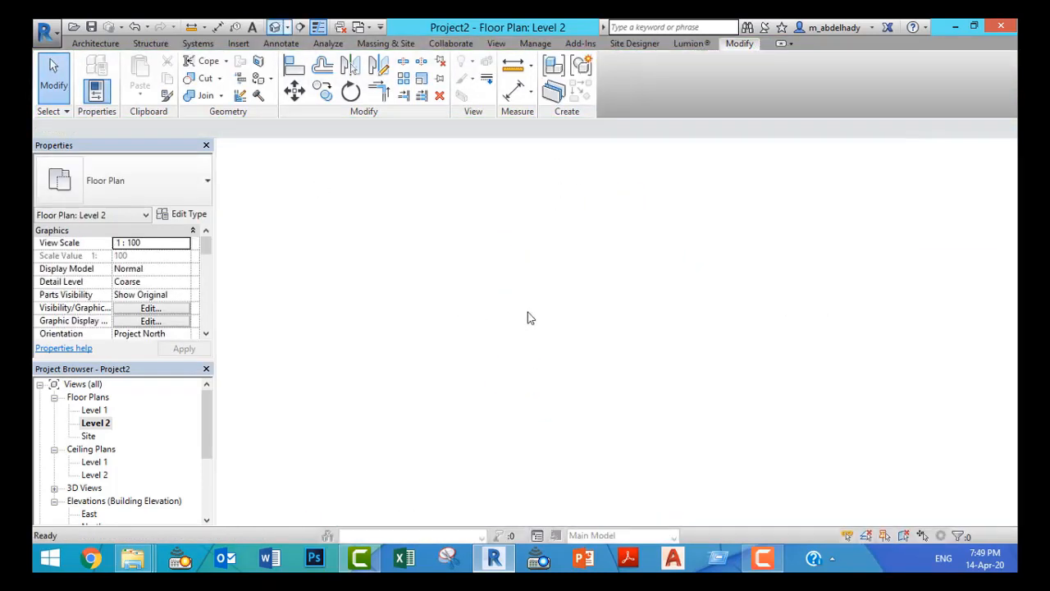
pyautogui.keyDown('shift'); pyautogui.moveTo(583, 355); pyautogui.dragTo(558, 361, button='middle'); pyautogui.keyUp('shift')
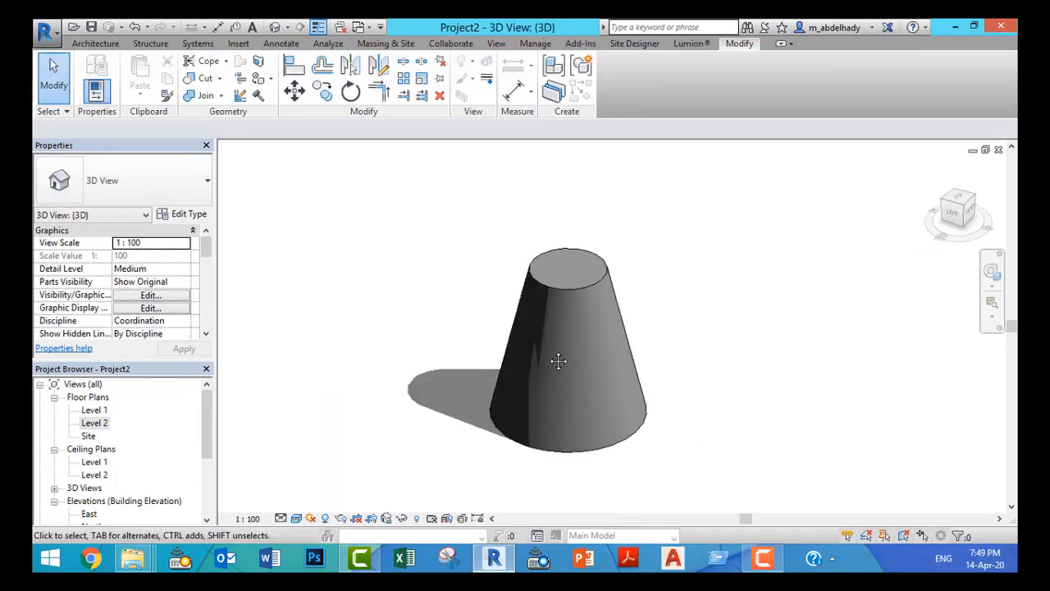